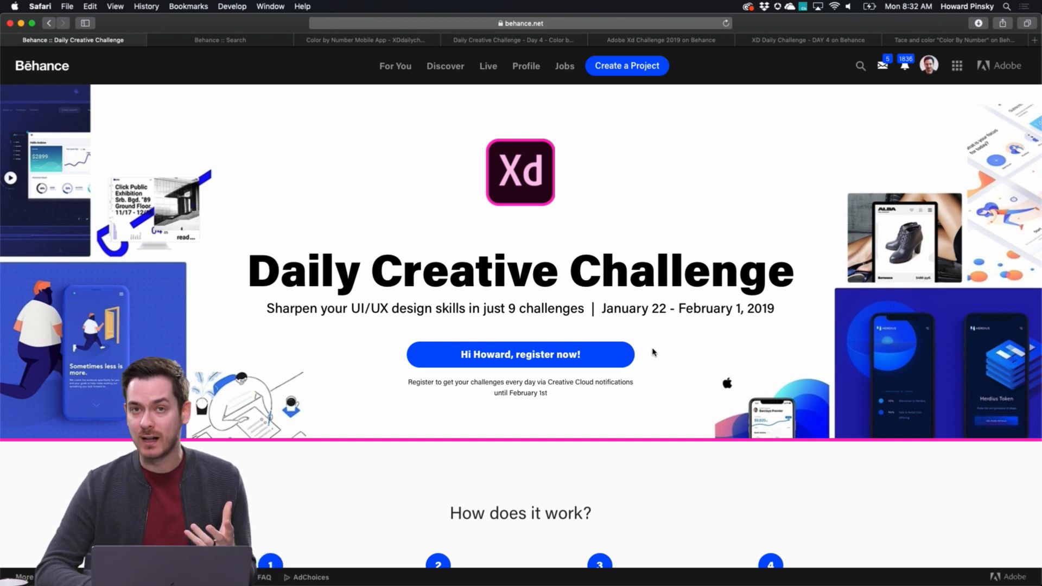
# Read the Daily Creative Challenge page's explanation of how it works and its next steps for getting XD and joining Slack
pyautogui.scroll(-5, 653, 353)
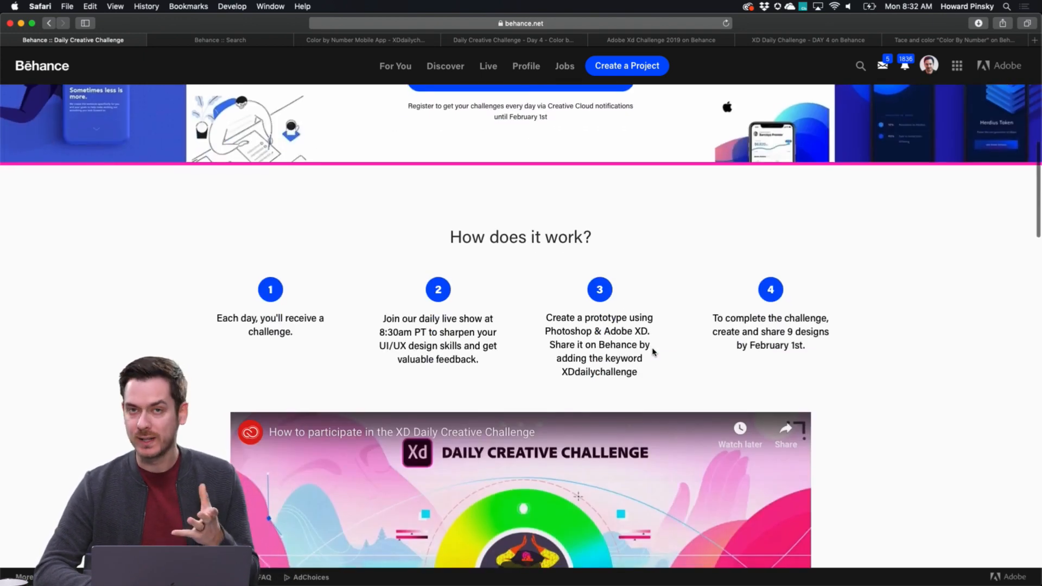
pyautogui.scroll(-3, 653, 352)
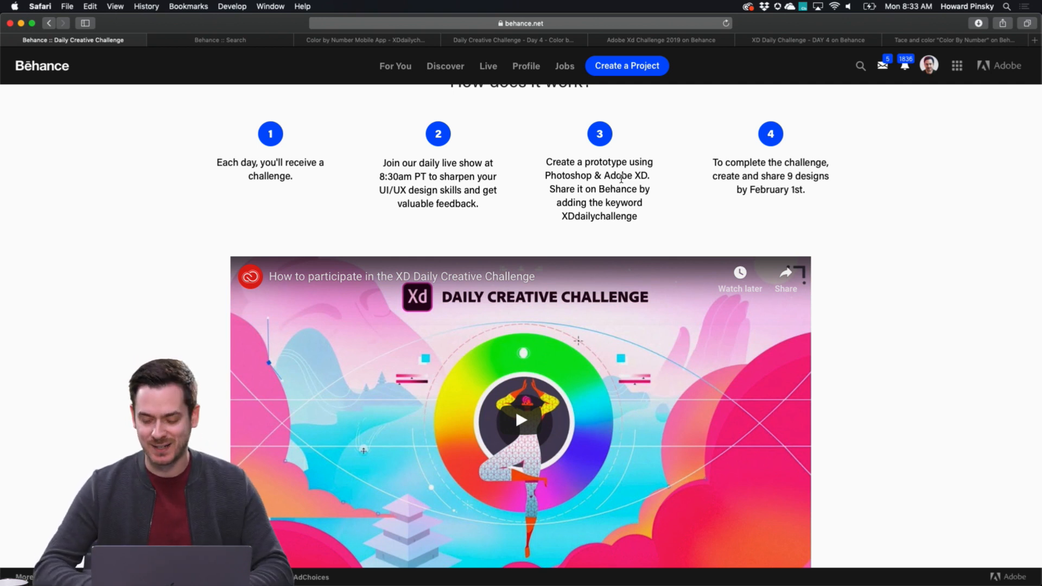
pyautogui.scroll(1, 798, 162)
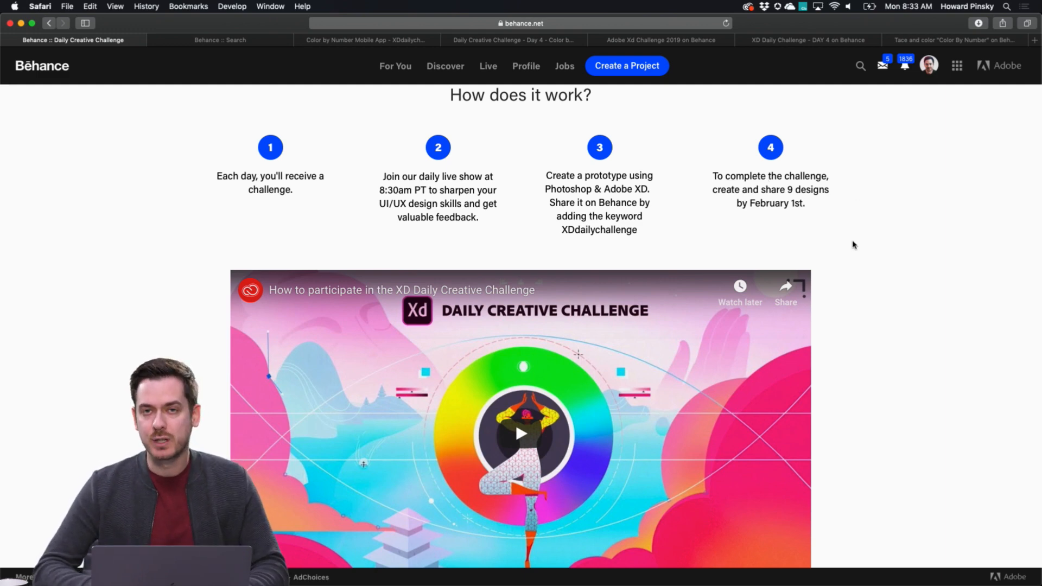
pyautogui.scroll(-10, 854, 244)
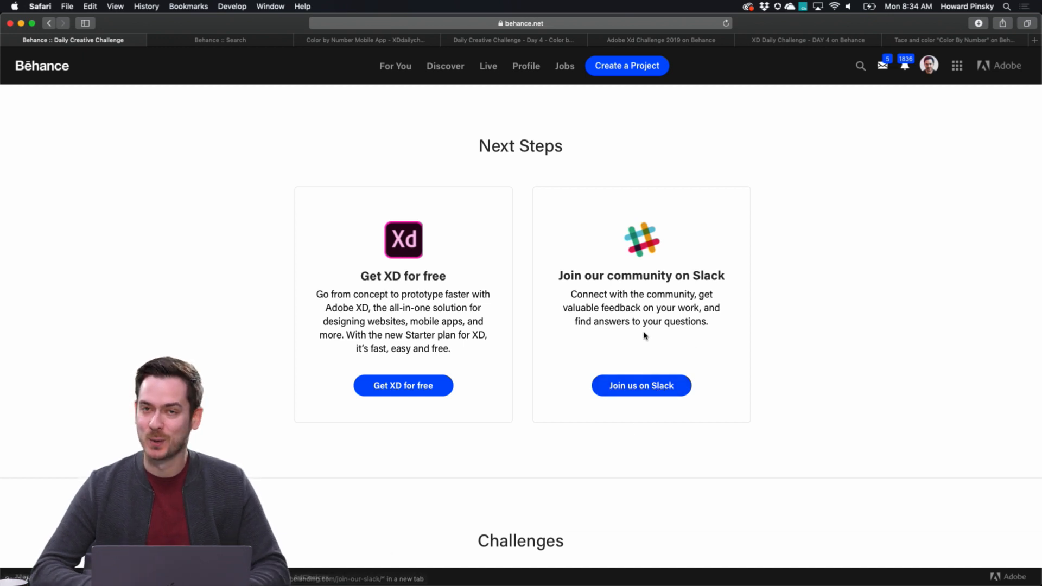
pyautogui.scroll(-2, 742, 335)
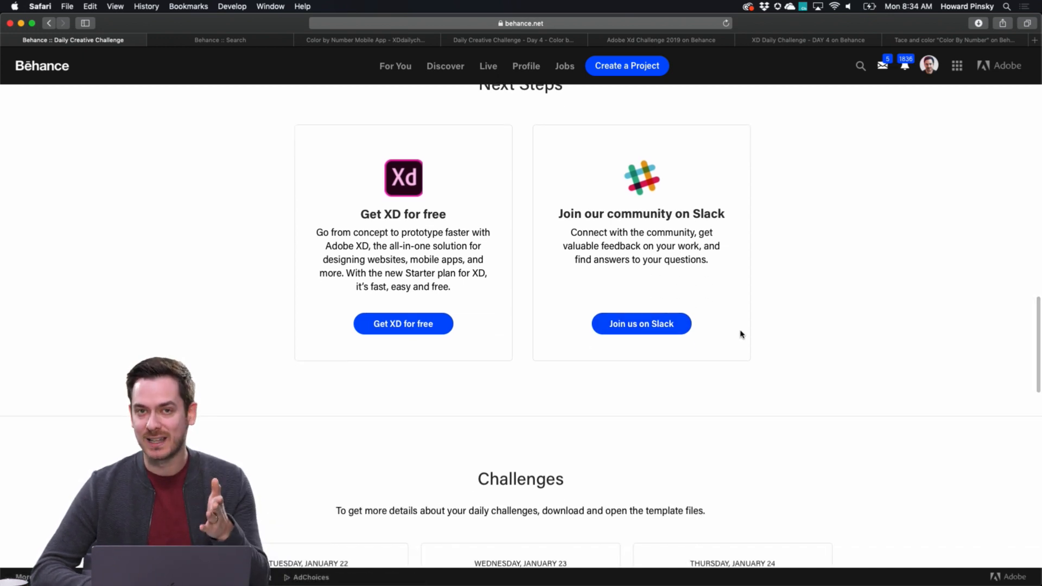
# Switch to Slack, view the announcements and introductions channels of the Adobe XD workspace, and return to Safari
pyautogui.press('super+Tab')
pyautogui.press('super+Tab')
pyautogui.press('super+Tab')
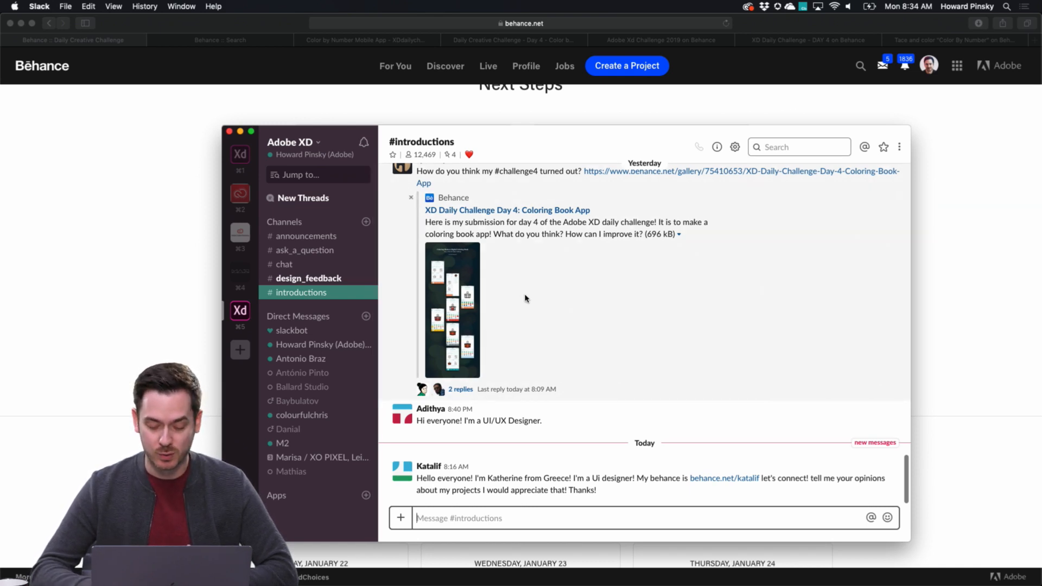
pyautogui.click(306, 237)
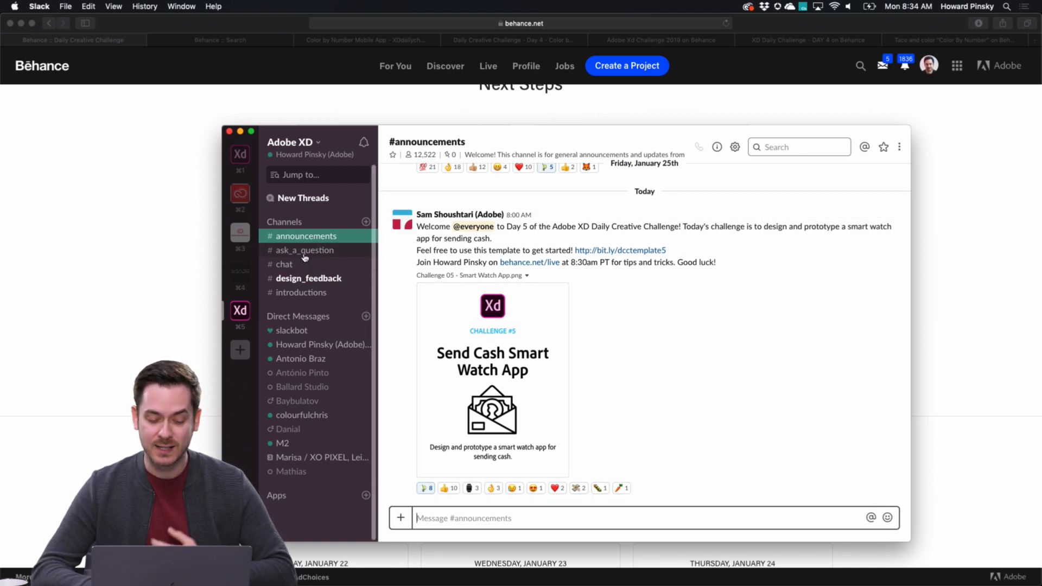
pyautogui.click(301, 294)
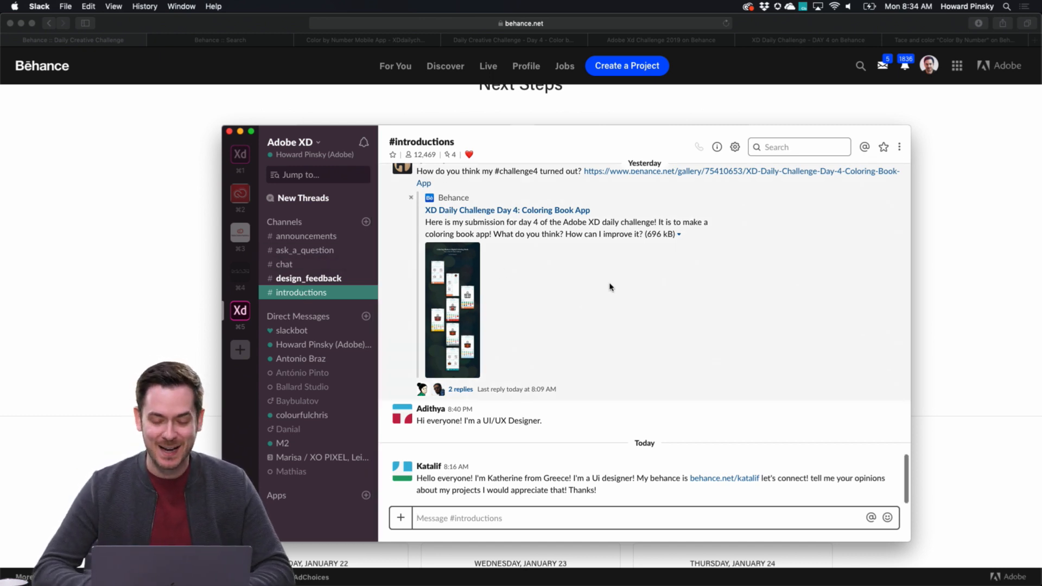
pyautogui.click(120, 281)
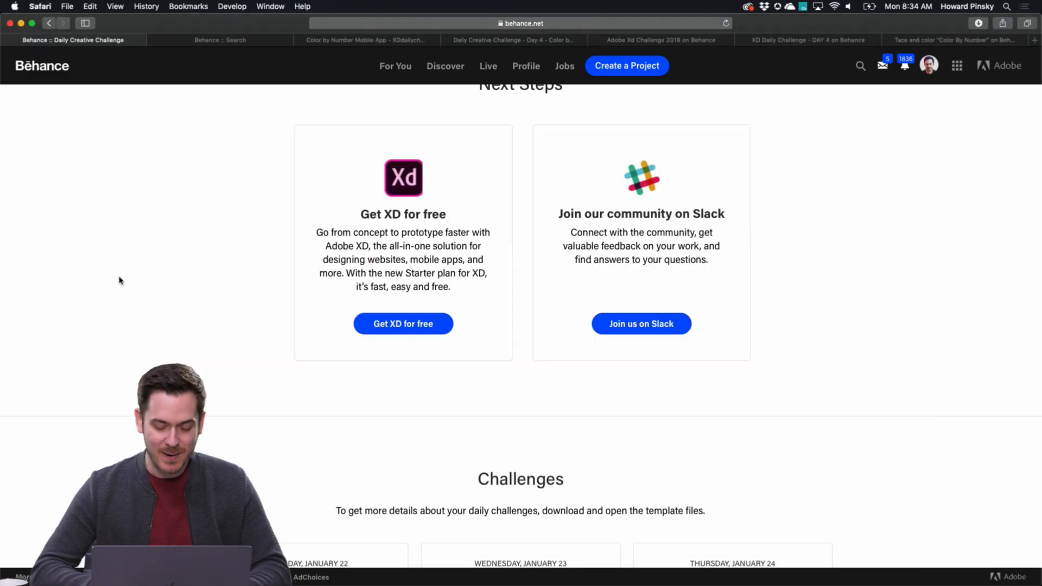
# Review the list of daily challenges and read the Send Cash Smart Watch App brief for Monday, January 28 up close
pyautogui.scroll(-10, 121, 280)
pyautogui.scroll(2, 121, 280)
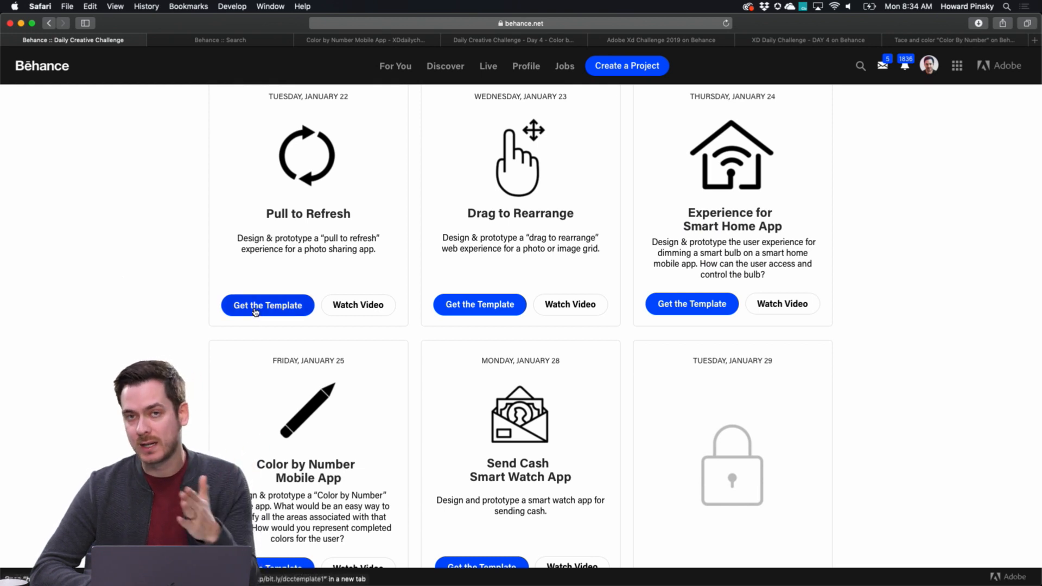
pyautogui.scroll(-3, 255, 312)
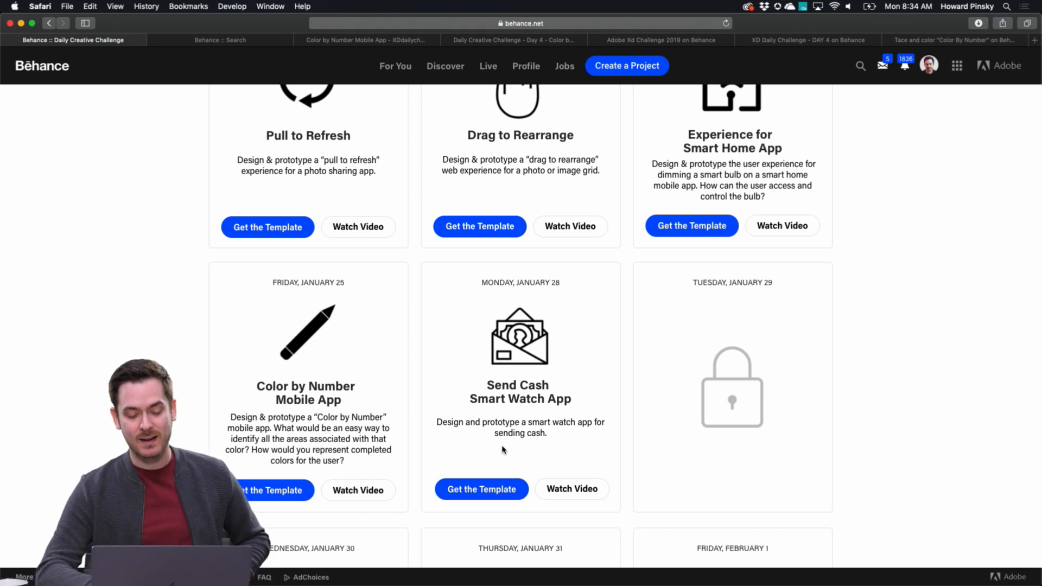
pyautogui.scroll(-1, 553, 403)
pyautogui.scroll(5, 553, 403)
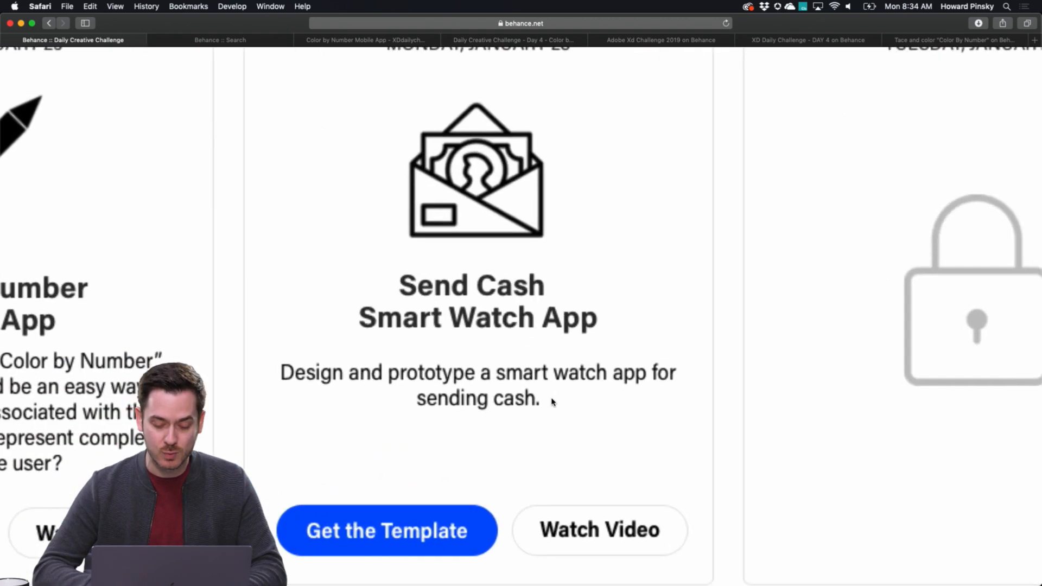
pyautogui.scroll(-1, 554, 402)
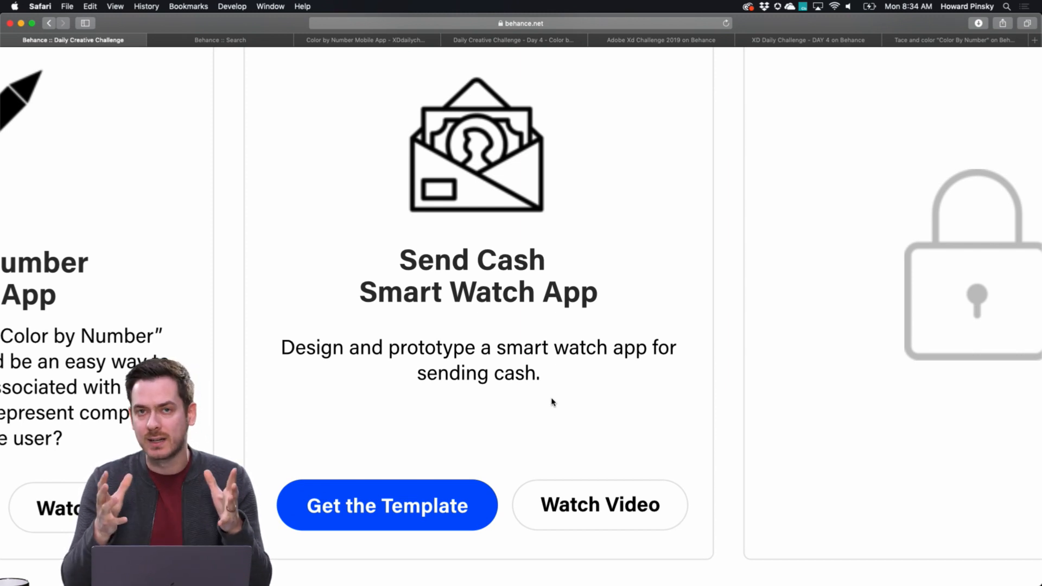
pyautogui.scroll(-1, 551, 400)
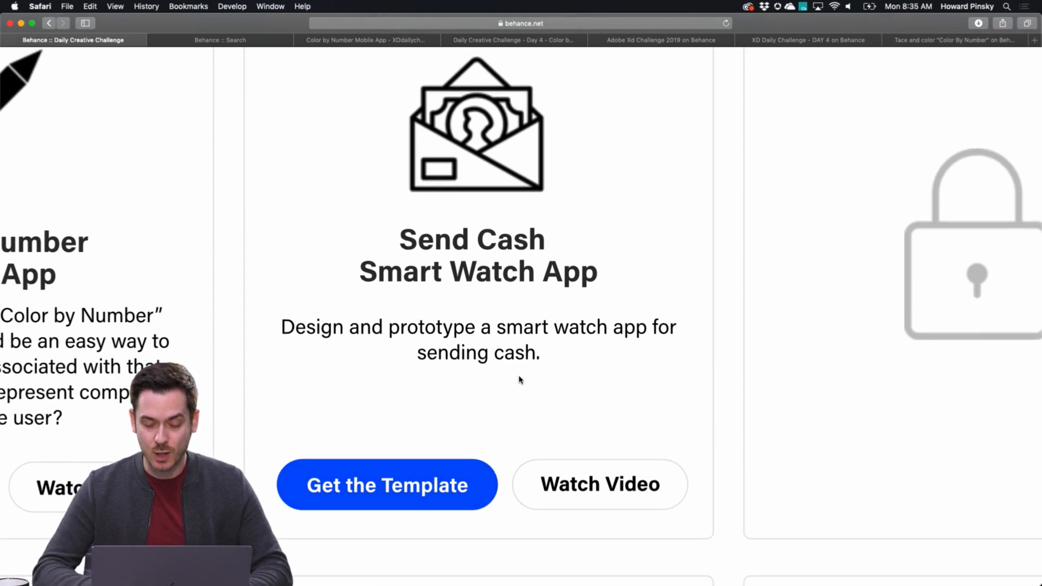
pyautogui.scroll(-5, 521, 380)
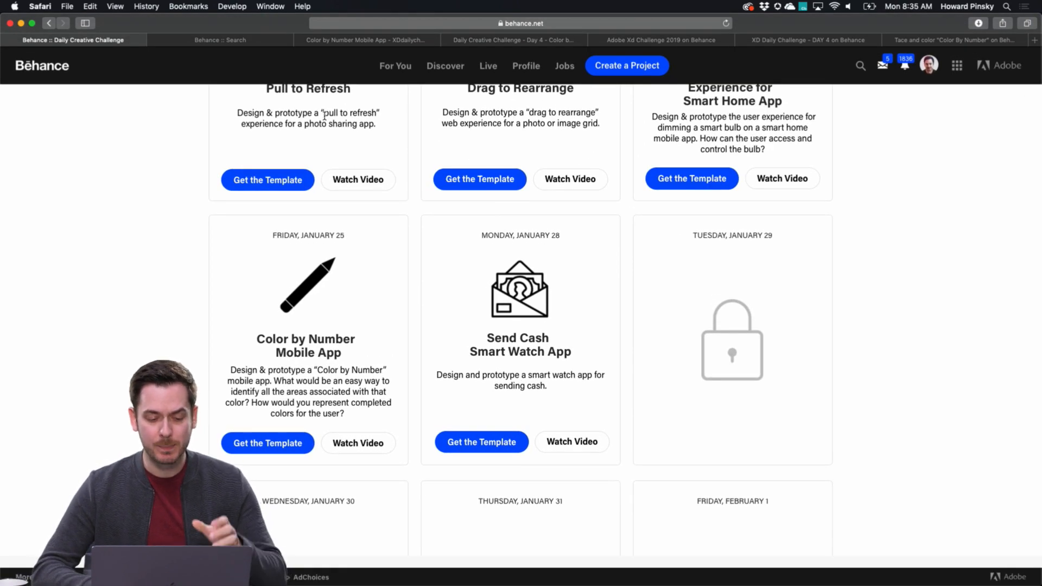
# Close the Daily Creative Challenge page and the xddailychallenge search page to reach the first Color by Number submission
pyautogui.click(206, 44)
pyautogui.click(75, 43)
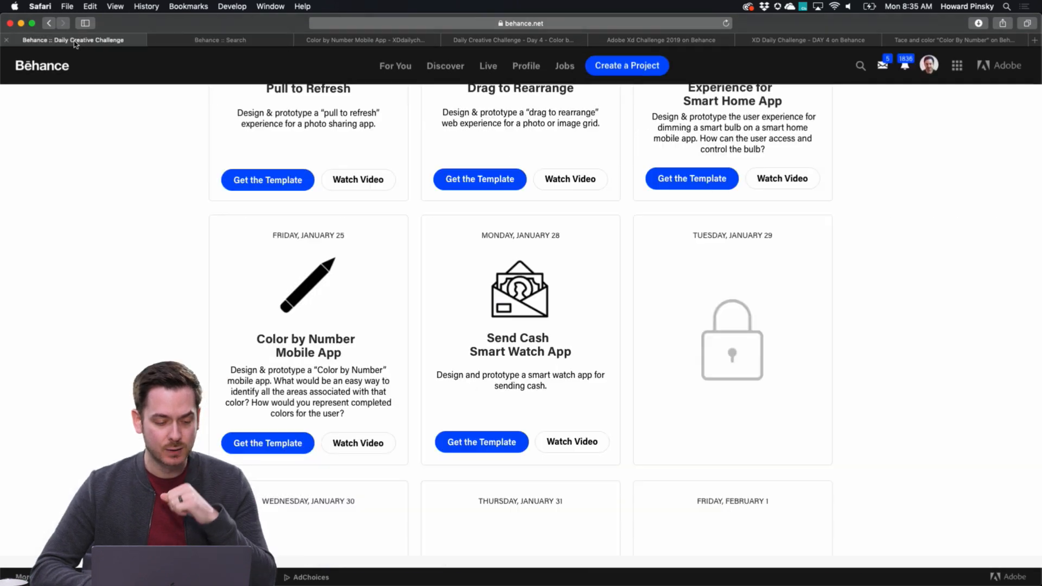
pyautogui.click(6, 40)
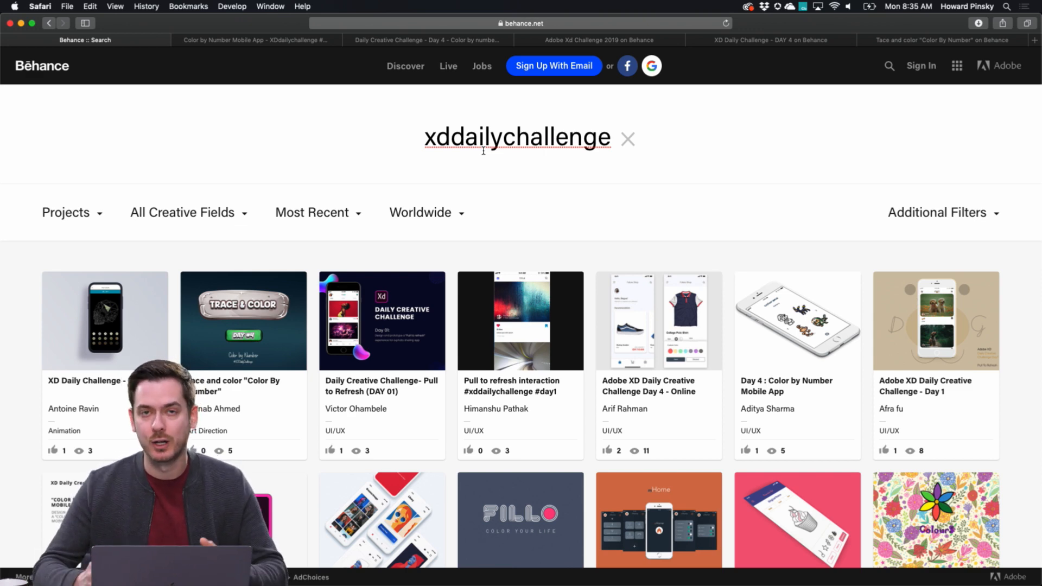
pyautogui.press('super+w')
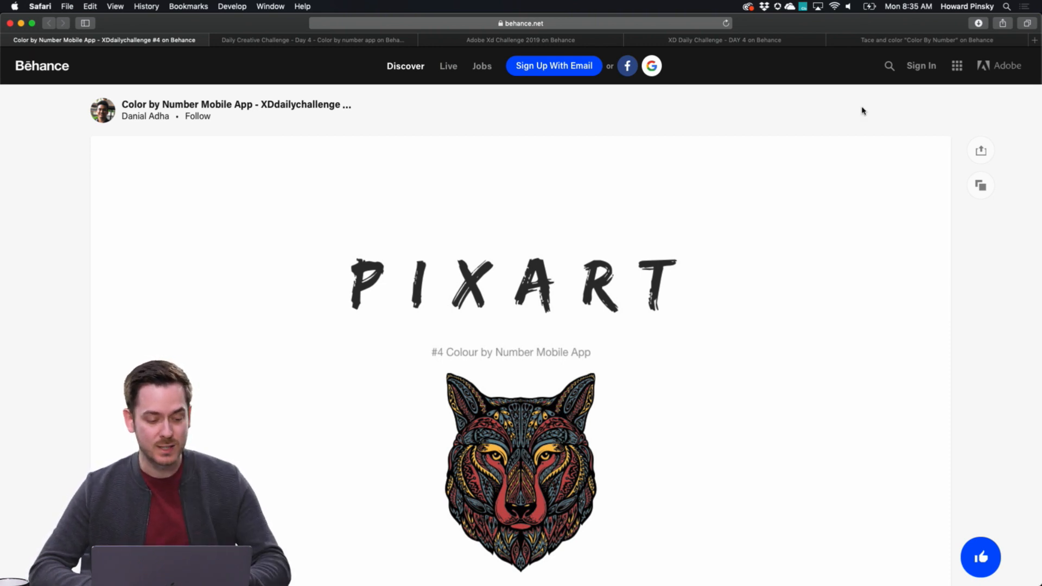
# Look through the PIXART submission's cover, demo video area and My Collections phone mockup, returning to the demo video
pyautogui.scroll(-3, 864, 117)
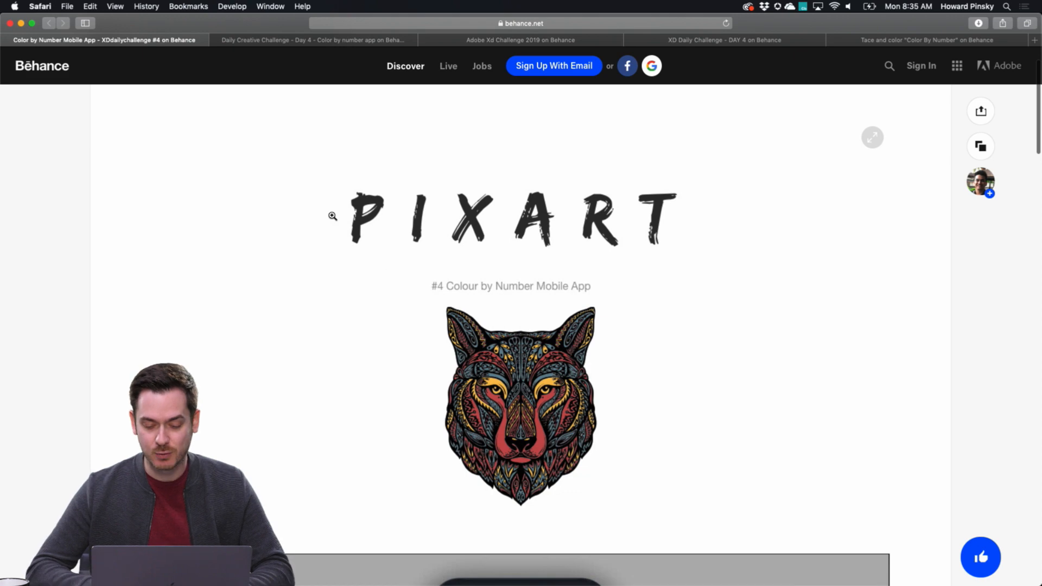
pyautogui.scroll(-3, 754, 238)
pyautogui.scroll(-10, 754, 239)
pyautogui.scroll(5, 754, 239)
pyautogui.scroll(-10, 405, 287)
pyautogui.scroll(-15, 404, 287)
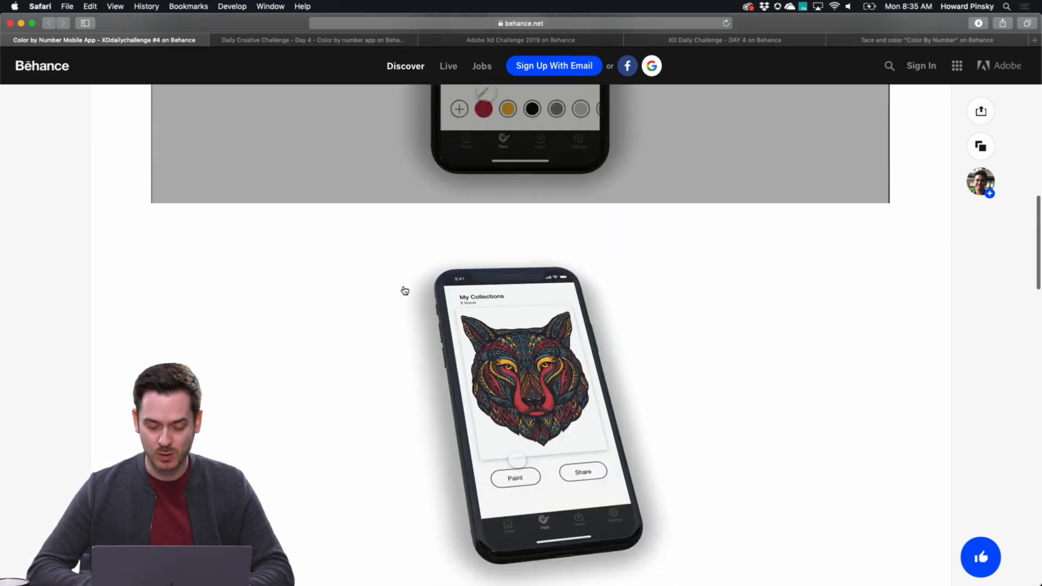
pyautogui.scroll(8, 405, 287)
pyautogui.scroll(8, 404, 287)
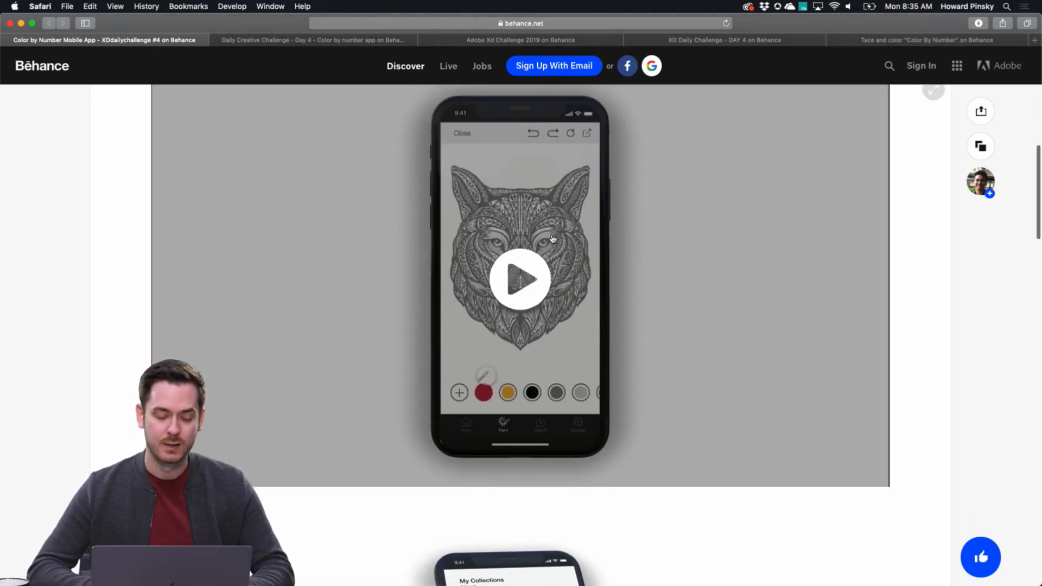
# Play the PIXART demo video, skim its color picker, wolf coloring and final scenes, and close the project page
pyautogui.click(519, 276)
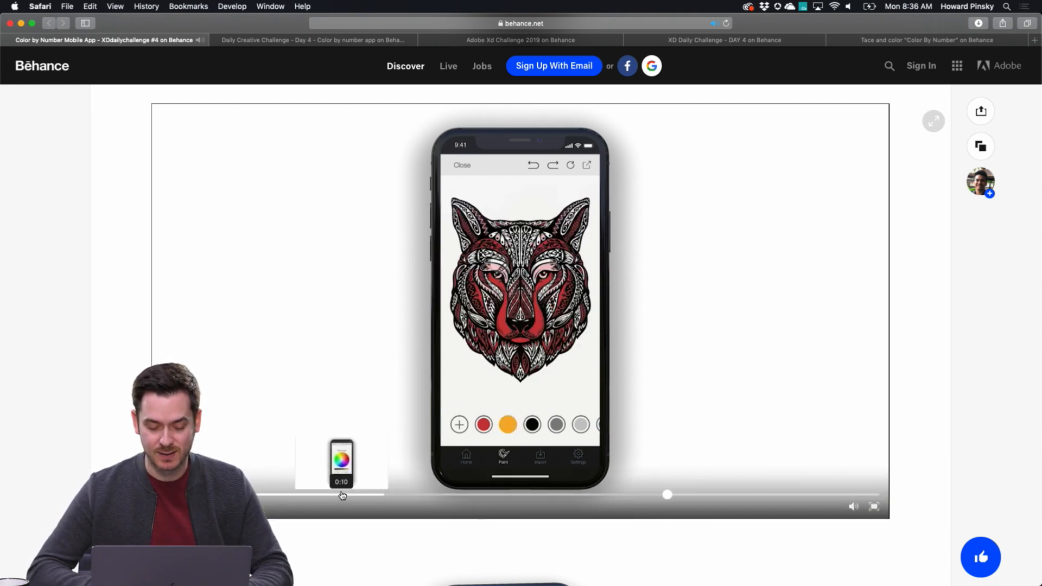
pyautogui.click(340, 496)
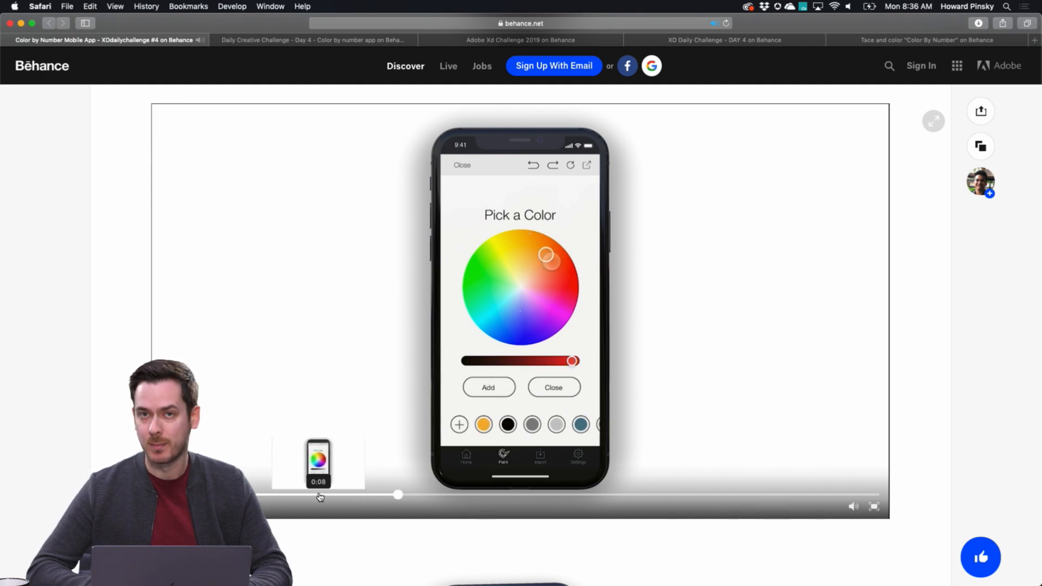
pyautogui.click(668, 495)
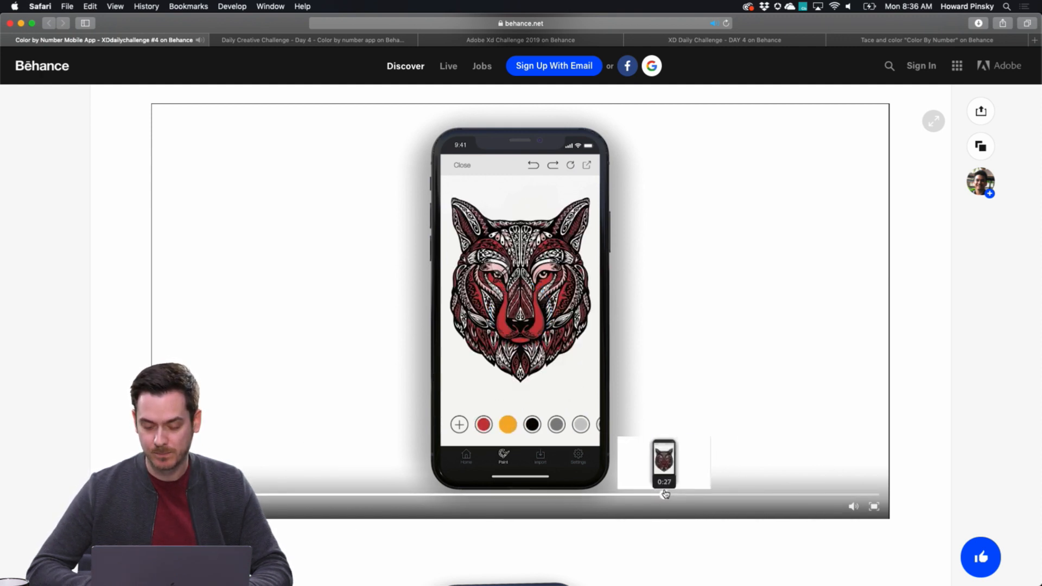
pyautogui.click(782, 495)
pyautogui.click(830, 496)
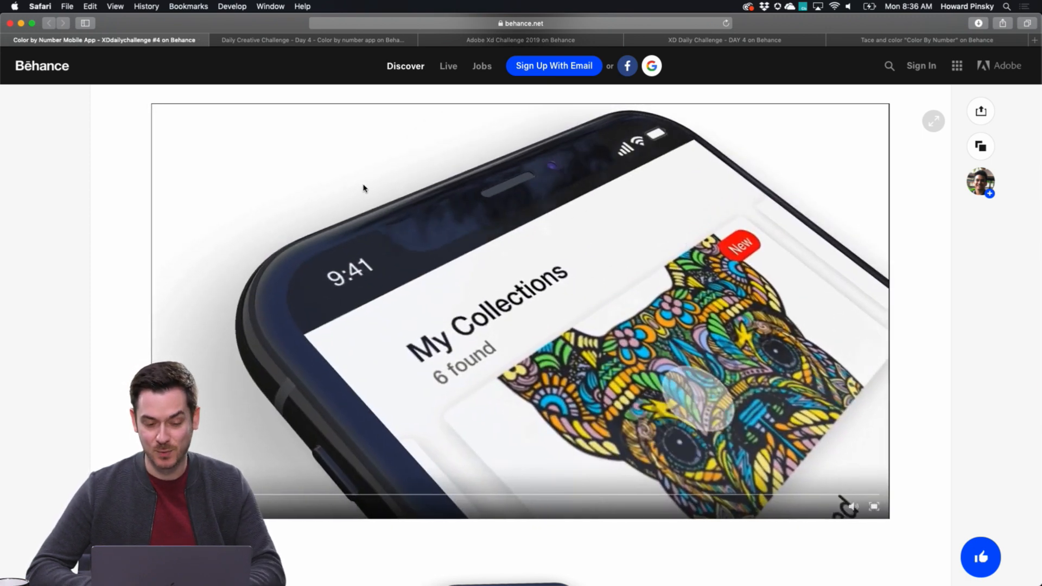
pyautogui.press('super+w')
# Review the Day 4 Color Box submission, replay its penguin coloring video, view its screen mockups, and close the project page
pyautogui.scroll(8, 466, 323)
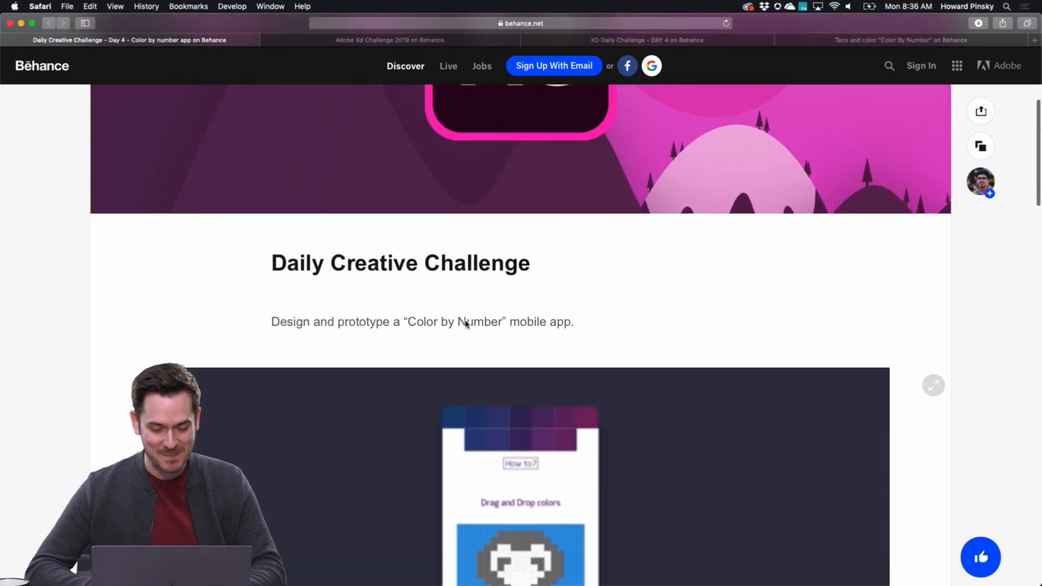
pyautogui.scroll(-8, 465, 320)
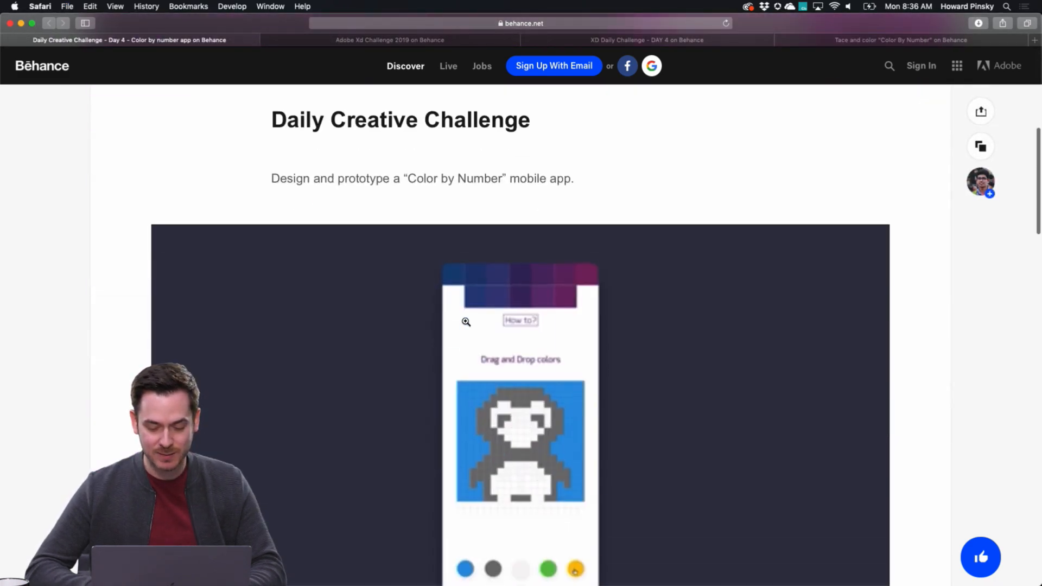
pyautogui.scroll(-5, 982, 296)
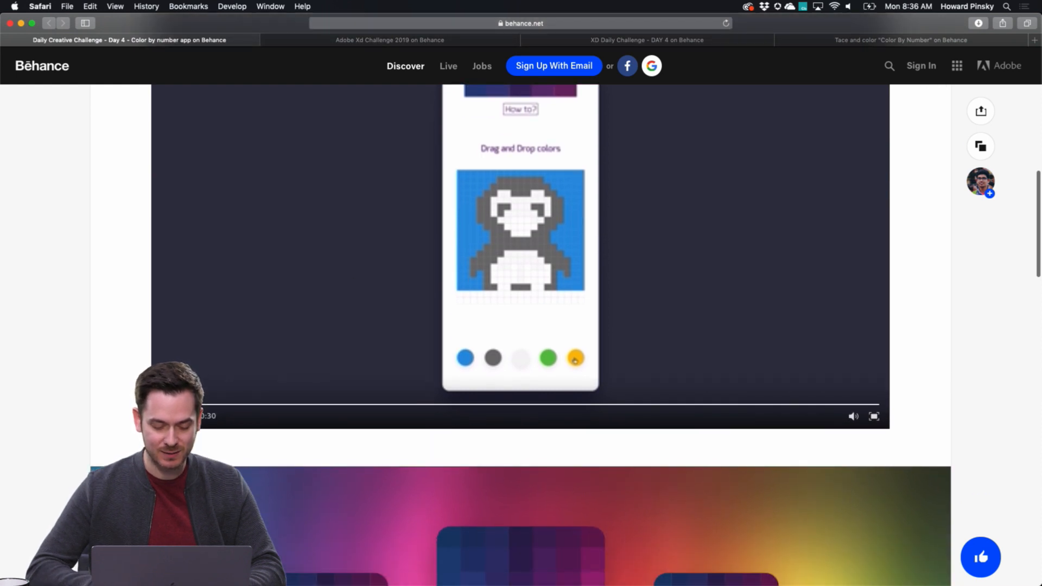
pyautogui.scroll(3, 104, 388)
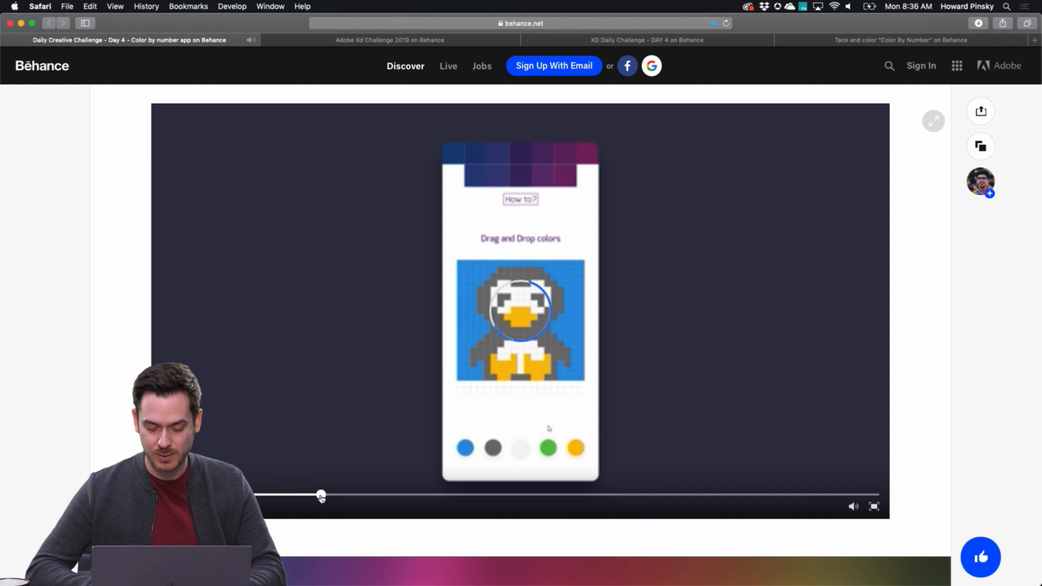
pyautogui.click(277, 500)
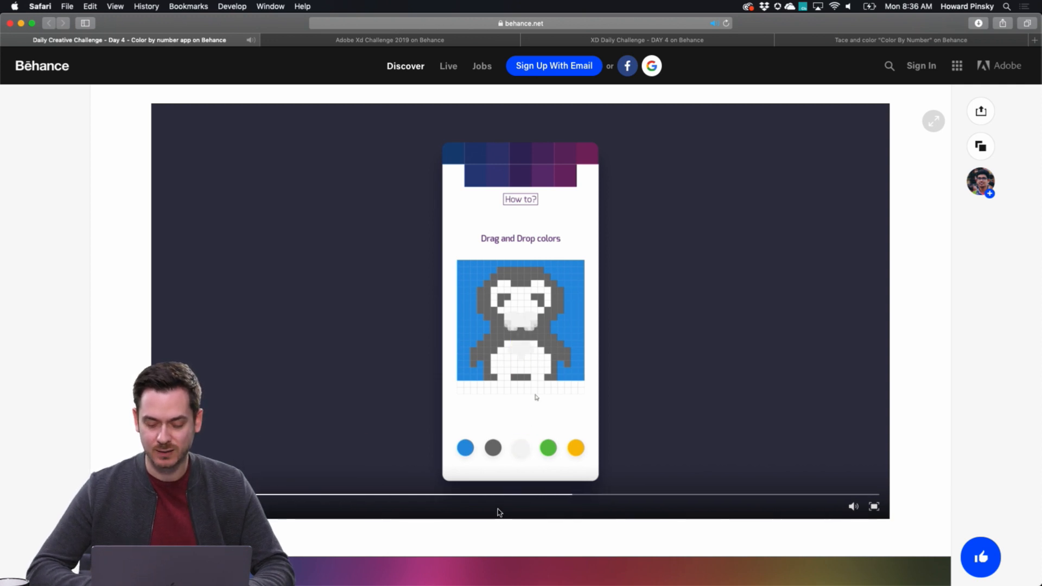
pyautogui.scroll(-10, 560, 355)
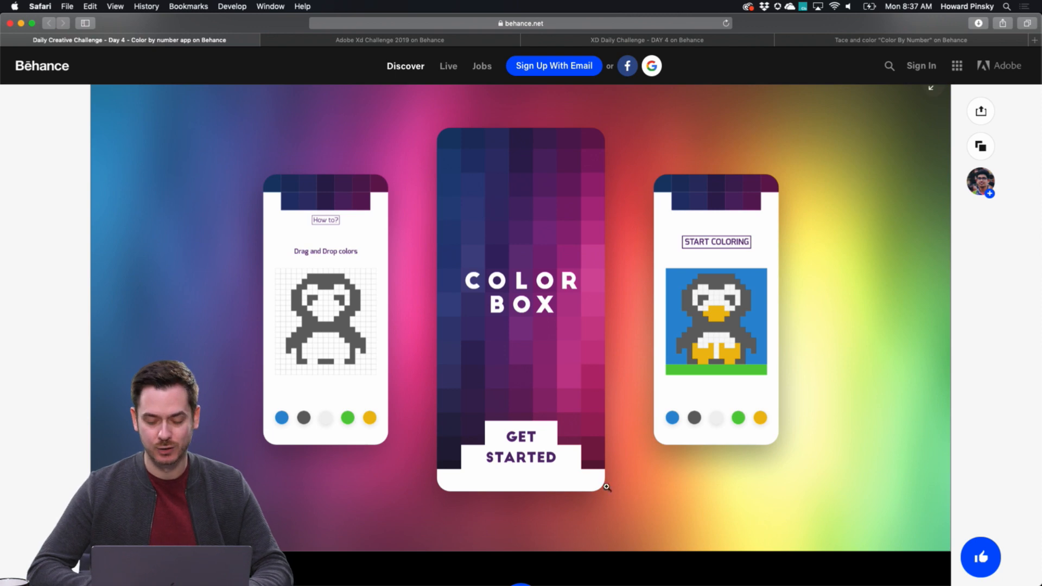
pyautogui.press('super+w')
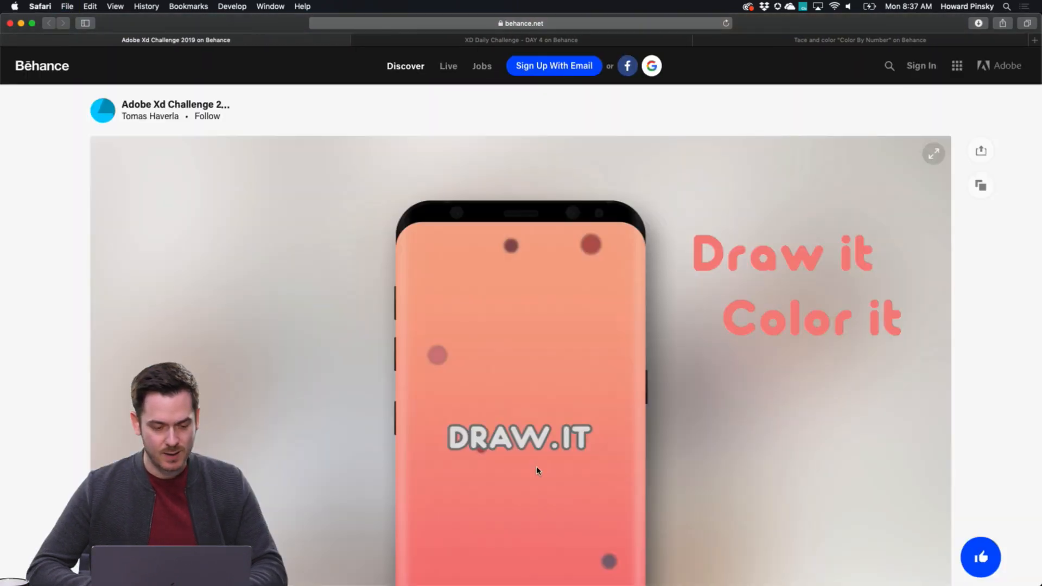
# Look through the Adobe Xd Challenge 2019 submission from its Draw.it cover to the Color.it phone mockups
pyautogui.scroll(-4, 538, 471)
pyautogui.scroll(3, 538, 470)
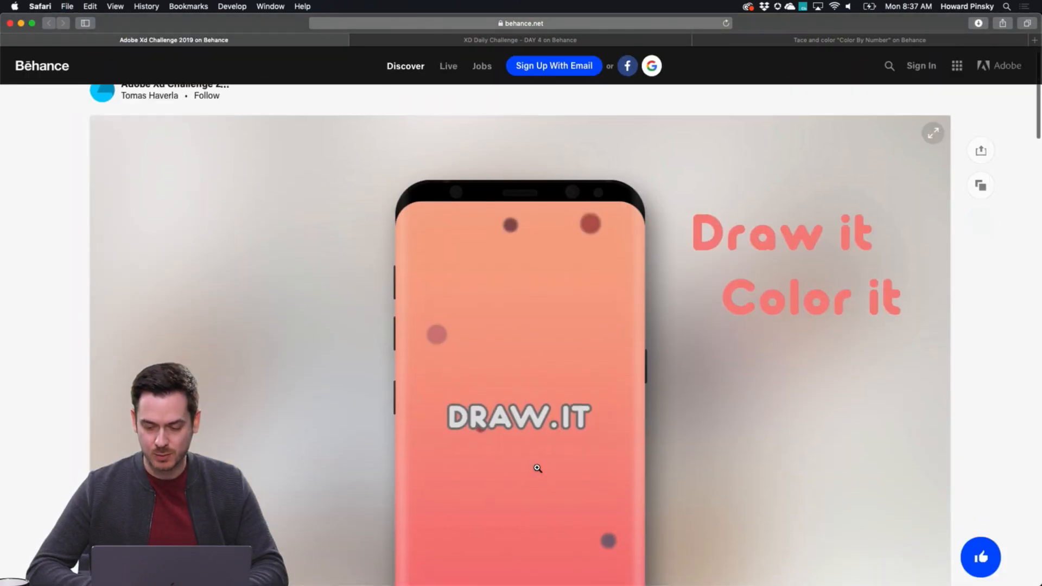
pyautogui.scroll(-2, 538, 468)
pyautogui.scroll(-15, 538, 468)
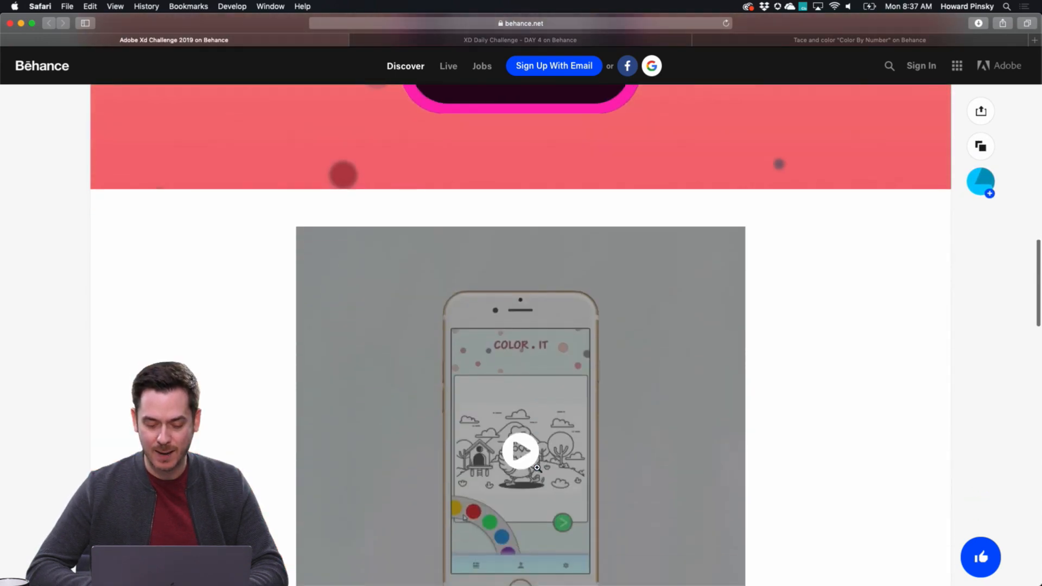
pyautogui.scroll(-10, 538, 468)
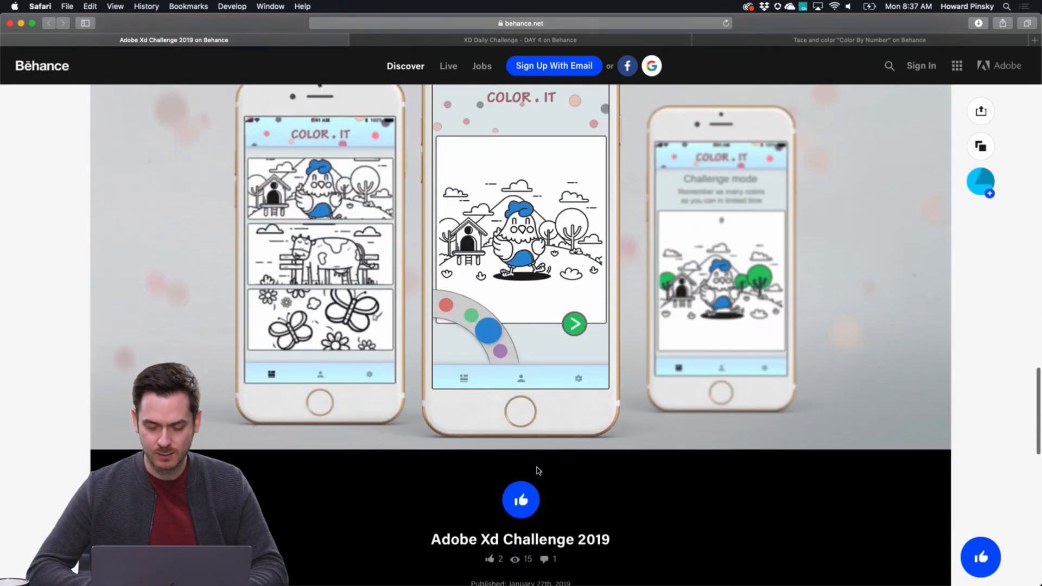
# Play the Color.it demo video, skip ahead to about 0:20, and close the Adobe Xd Challenge 2019 project page
pyautogui.scroll(10, 599, 305)
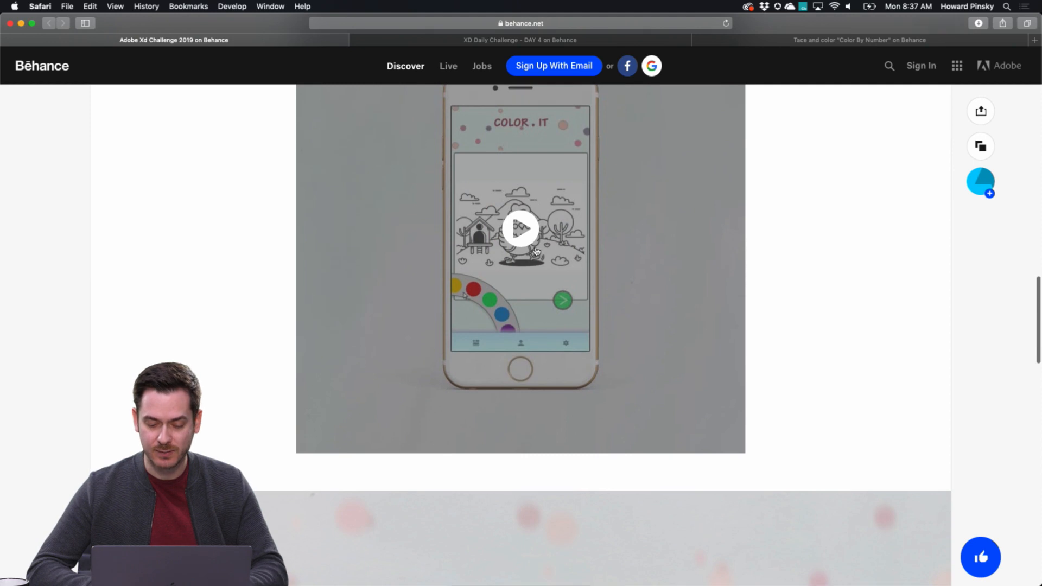
pyautogui.click(523, 235)
pyautogui.scroll(2, 523, 234)
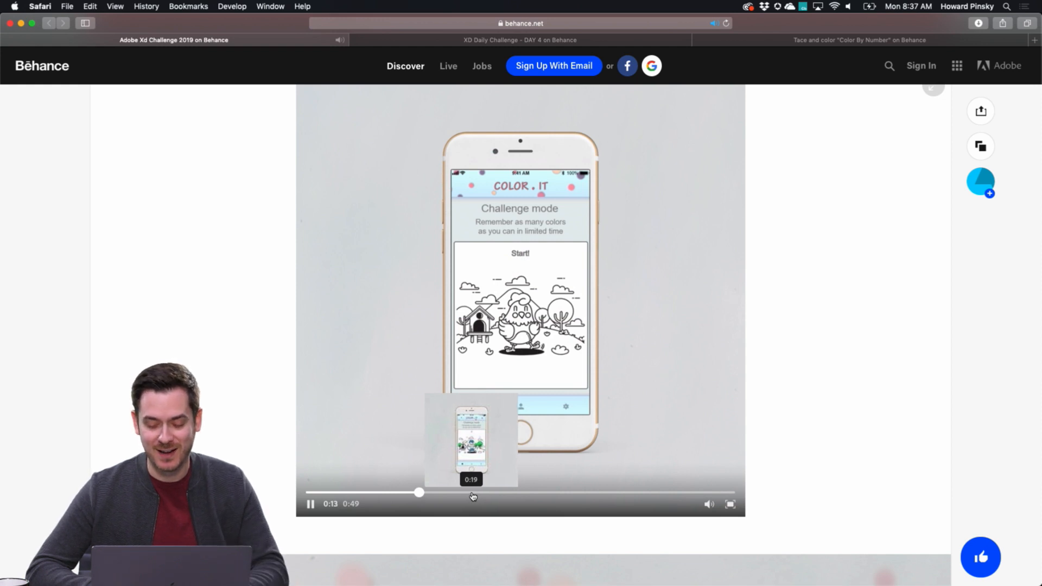
pyautogui.click(478, 494)
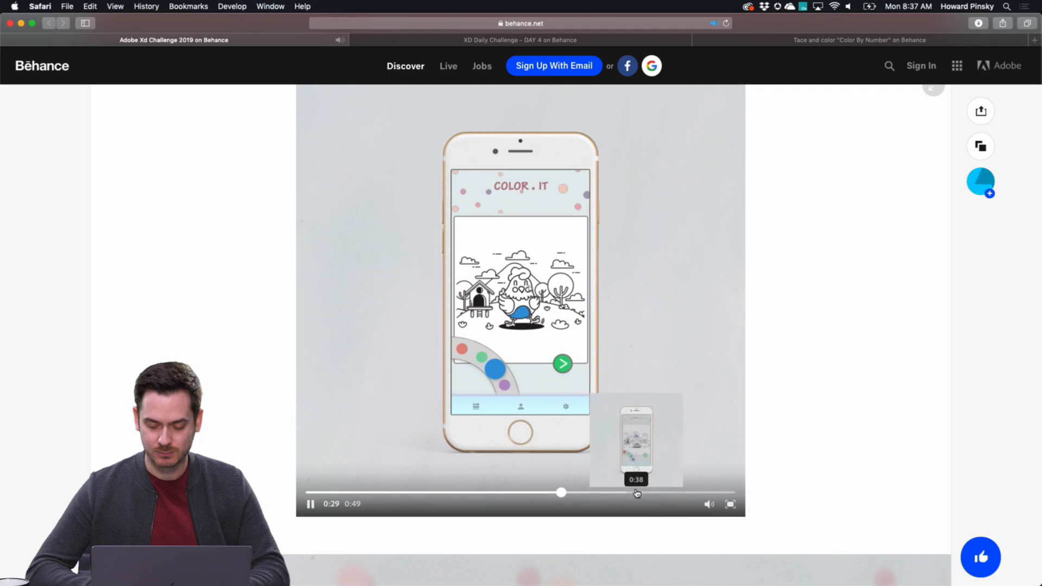
pyautogui.press('super+w')
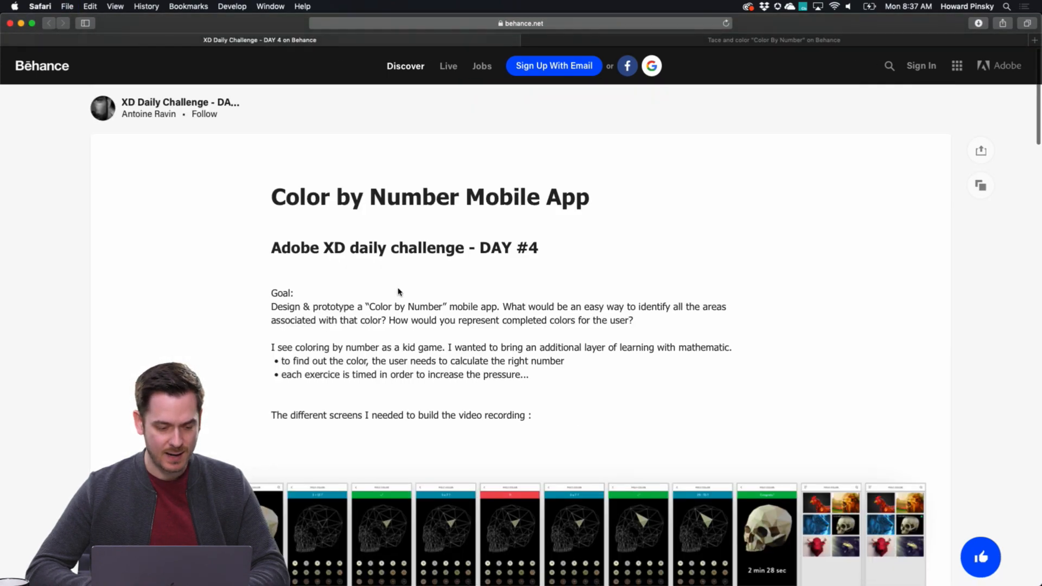
# Review the Day 4 Color by Number submission, play its Poly Color skull video, skip ahead to 0:14, and close the project page
pyautogui.scroll(-10, 398, 291)
pyautogui.scroll(-10, 442, 366)
pyautogui.scroll(-4, 446, 361)
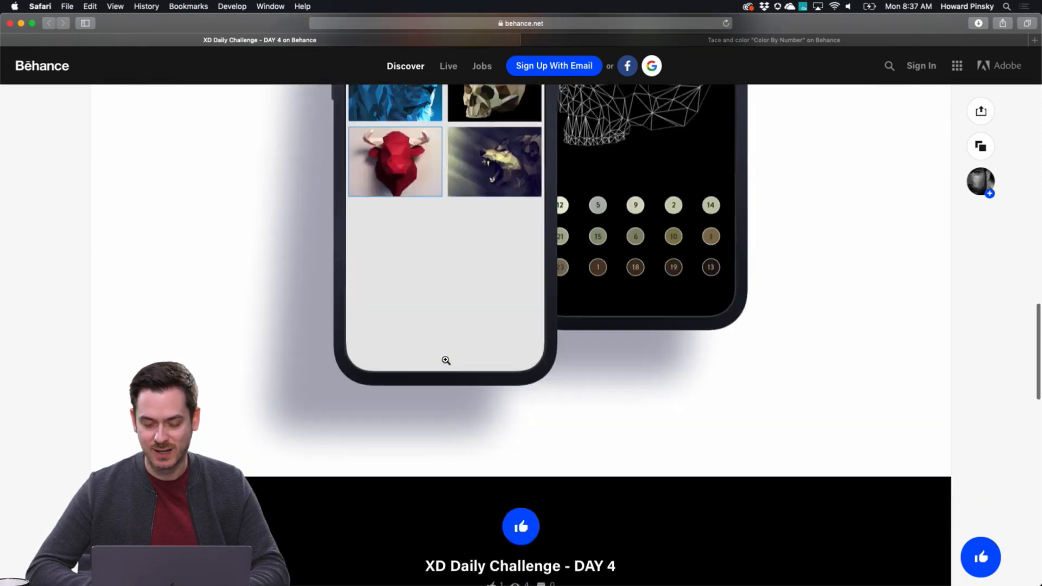
pyautogui.scroll(10, 446, 361)
pyautogui.click(528, 394)
pyautogui.scroll(-2, 528, 394)
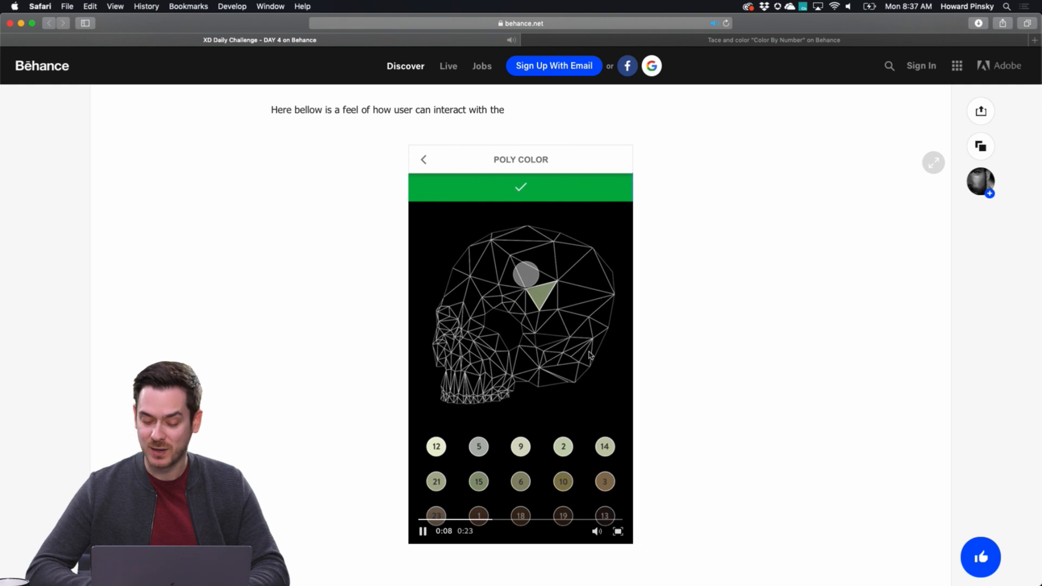
pyautogui.click(541, 519)
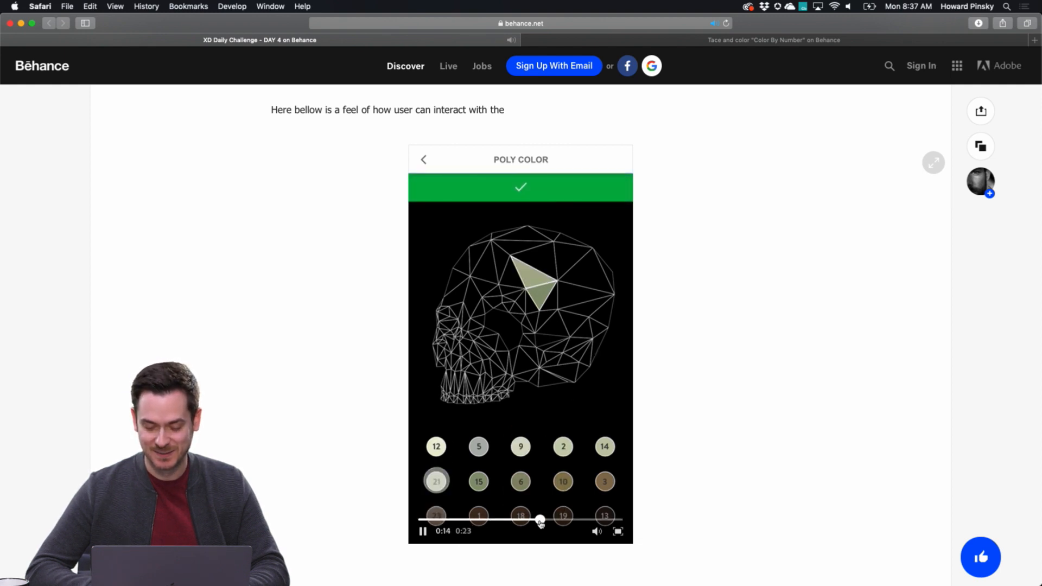
pyautogui.press('super+w')
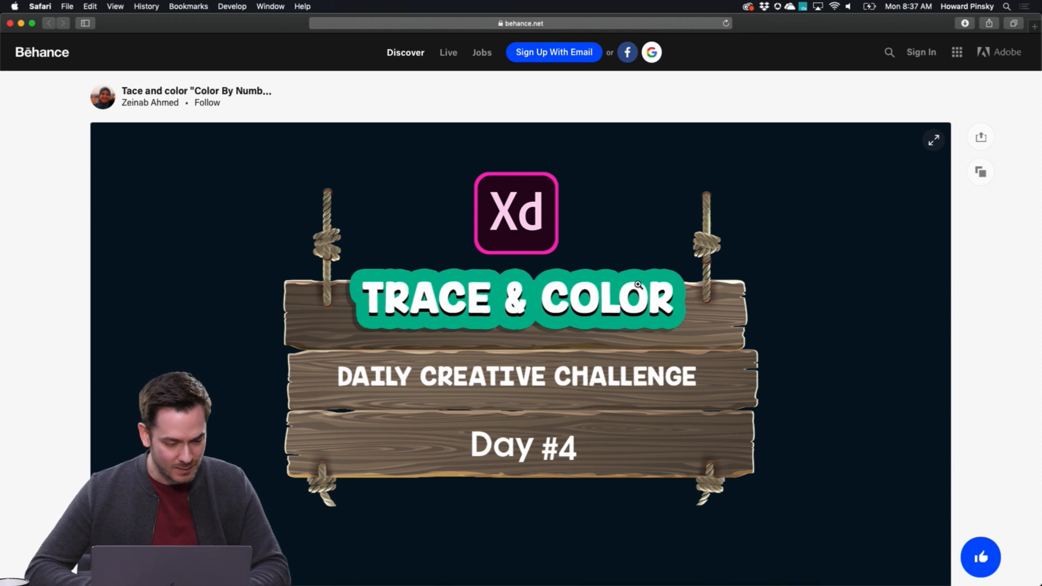
# Look through the Trace & Color submission from its Day #4 cover to its All Screens overview, returning to the demo video
pyautogui.scroll(-15, 638, 285)
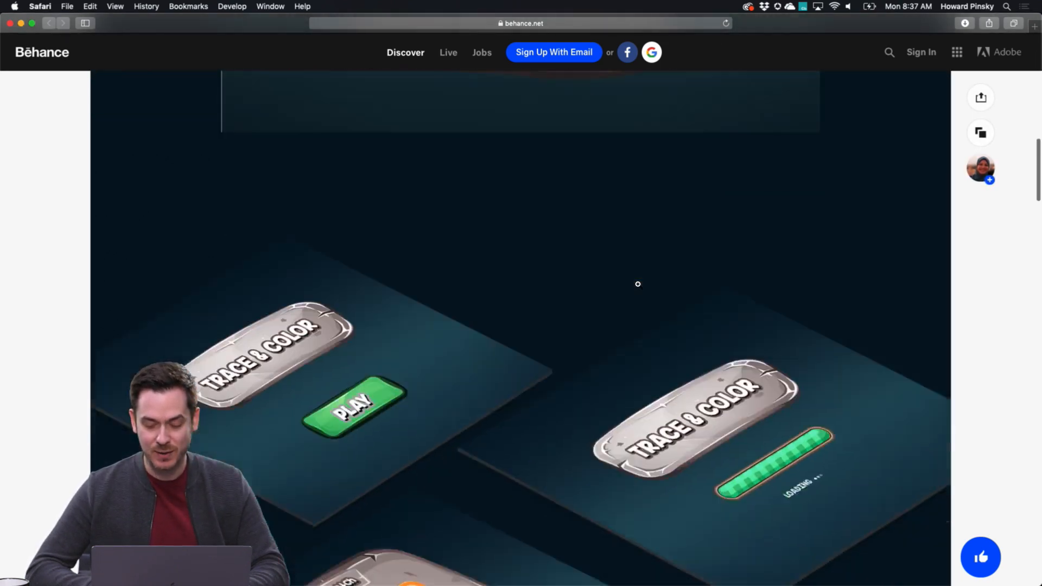
pyautogui.scroll(-2, 638, 284)
pyautogui.scroll(3, 638, 284)
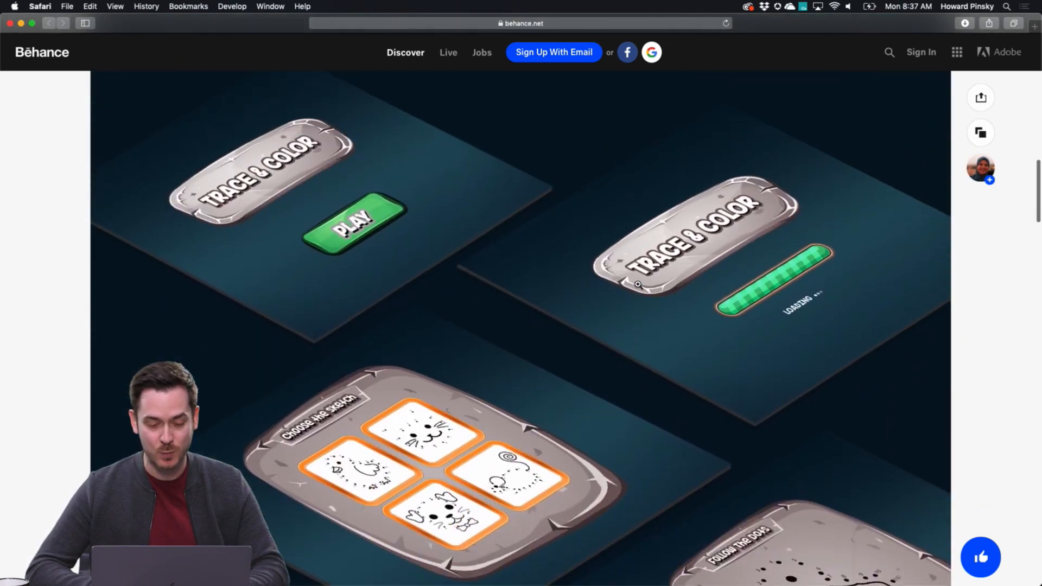
pyautogui.scroll(-2, 638, 285)
pyautogui.scroll(-15, 637, 284)
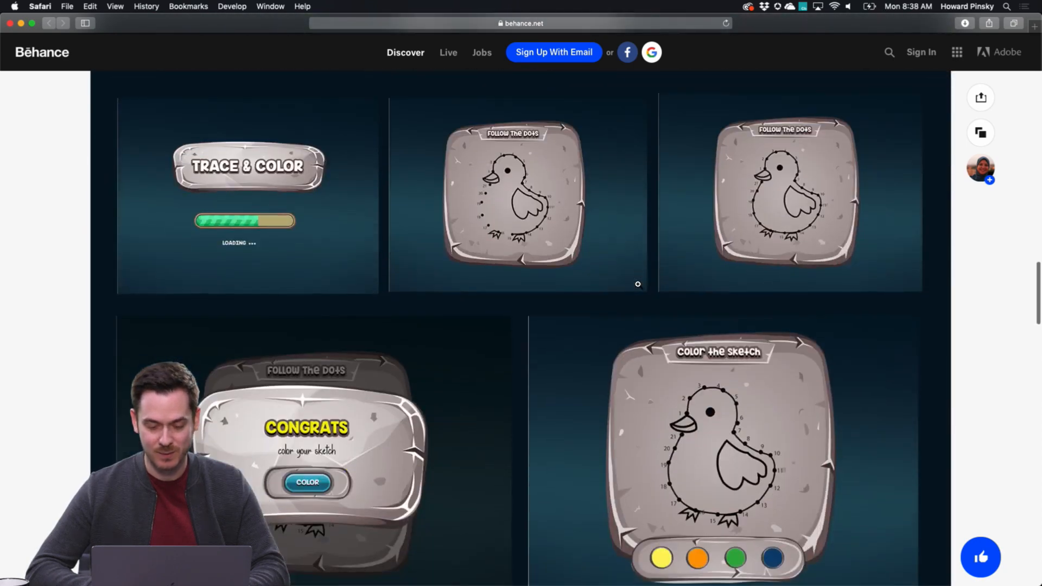
pyautogui.scroll(-13, 638, 284)
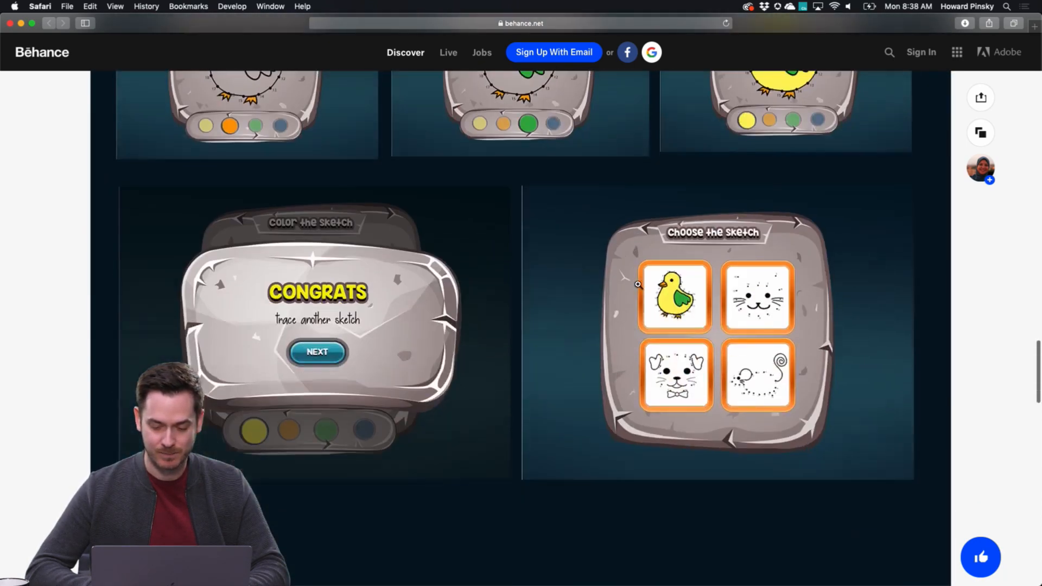
pyautogui.scroll(-3, 638, 284)
pyautogui.scroll(20, 638, 284)
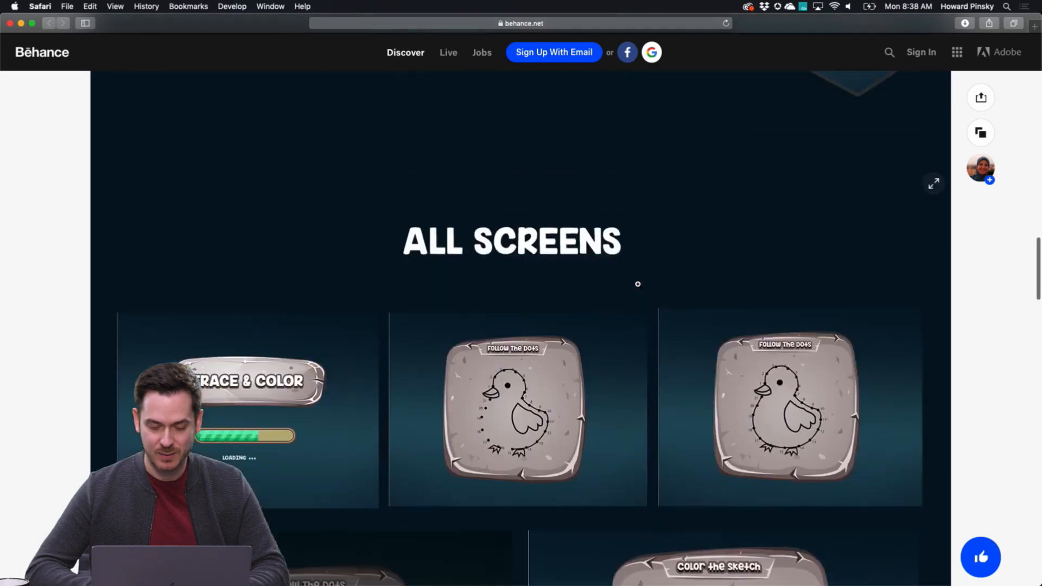
pyautogui.scroll(-9, 637, 284)
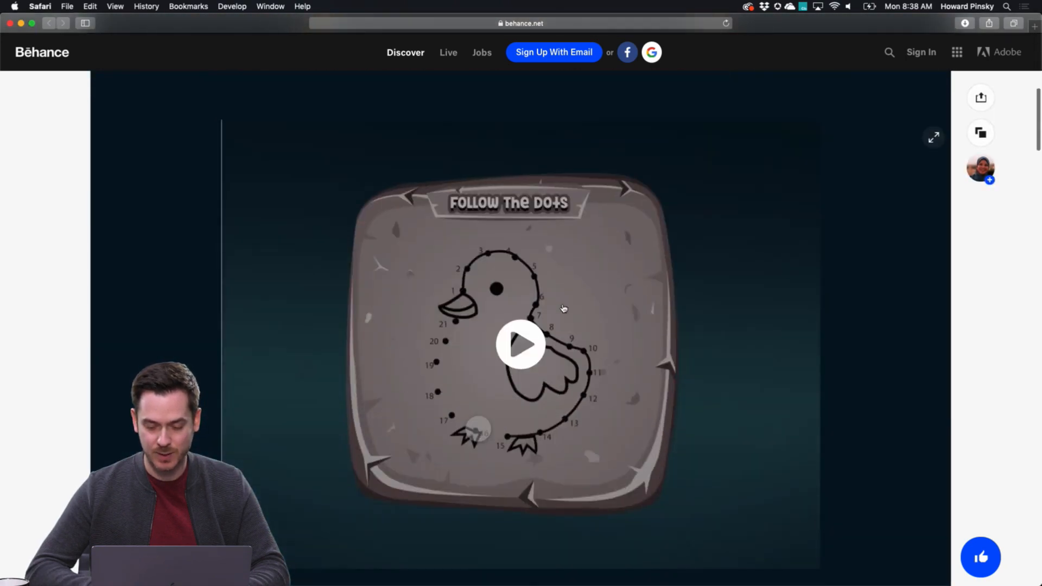
# Play the Trace & Color demo video of the duck's Follow the Dots tracing
pyautogui.click(505, 362)
pyautogui.scroll(-1, 675, 338)
pyautogui.scroll(1, 676, 338)
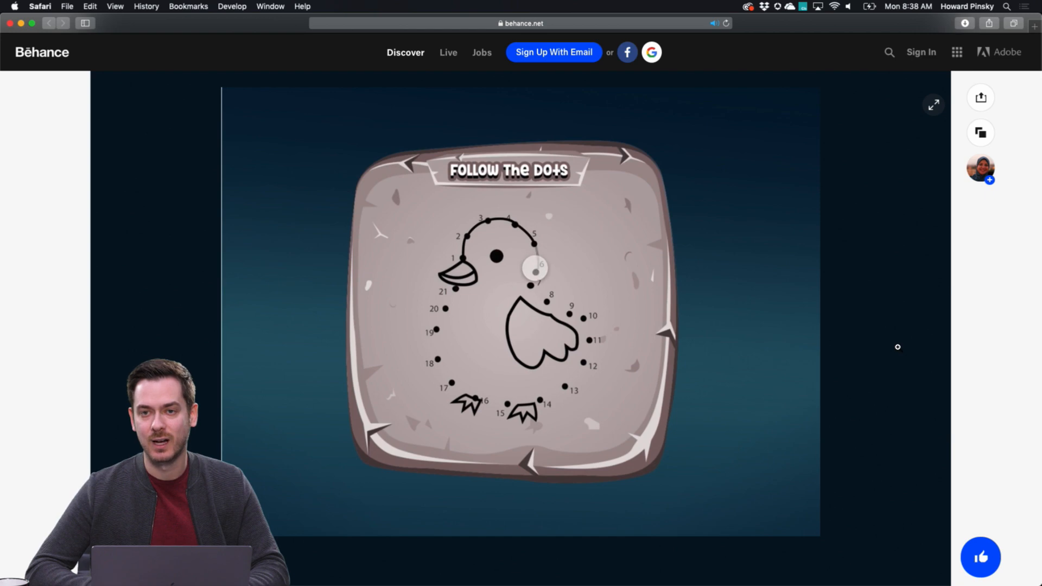
pyautogui.scroll(-10, 898, 347)
pyautogui.scroll(12, 898, 346)
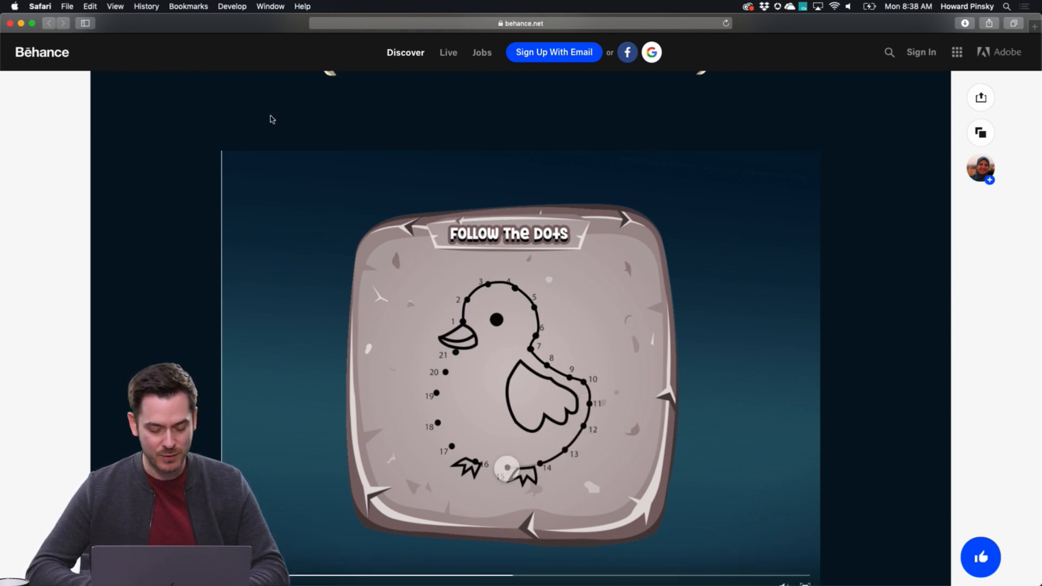
# Switch to Adobe XD, read the Day 5 challenge brief up close, and fit all artboards in view
pyautogui.press('super+Tab')
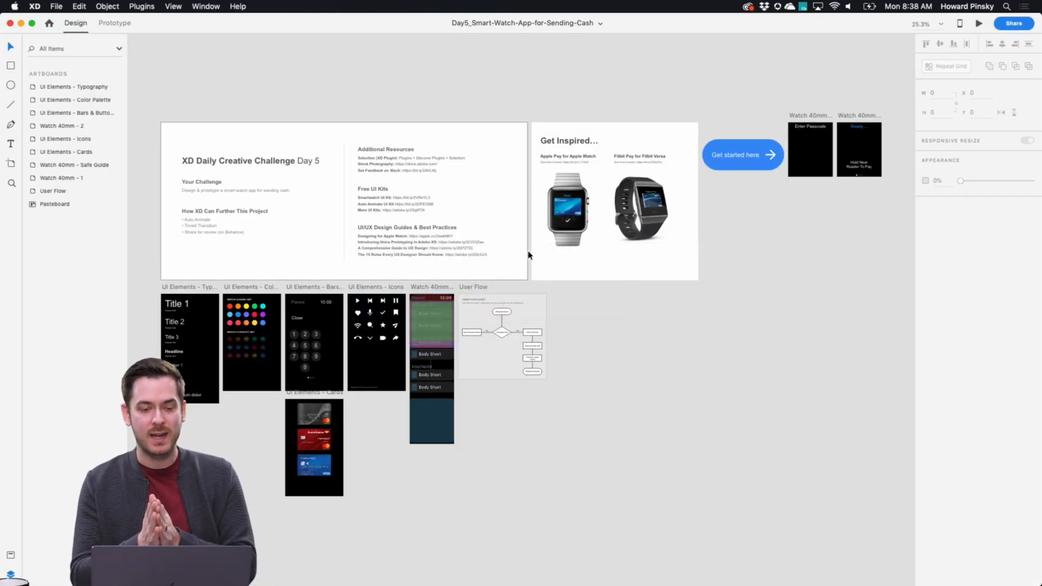
pyautogui.scroll(3, 170, 199)
pyautogui.scroll(5, 170, 199)
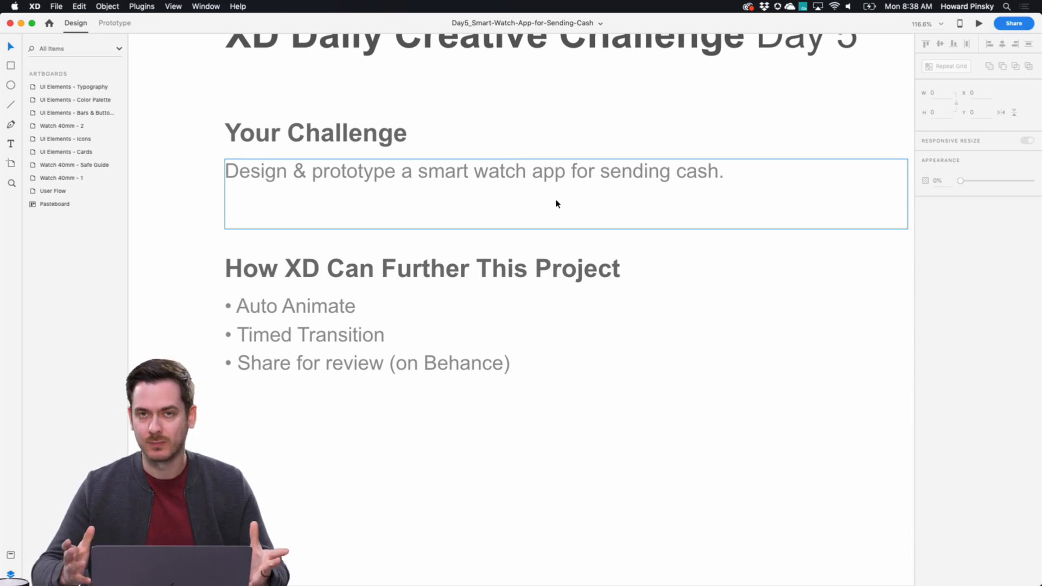
pyautogui.press('super+0')
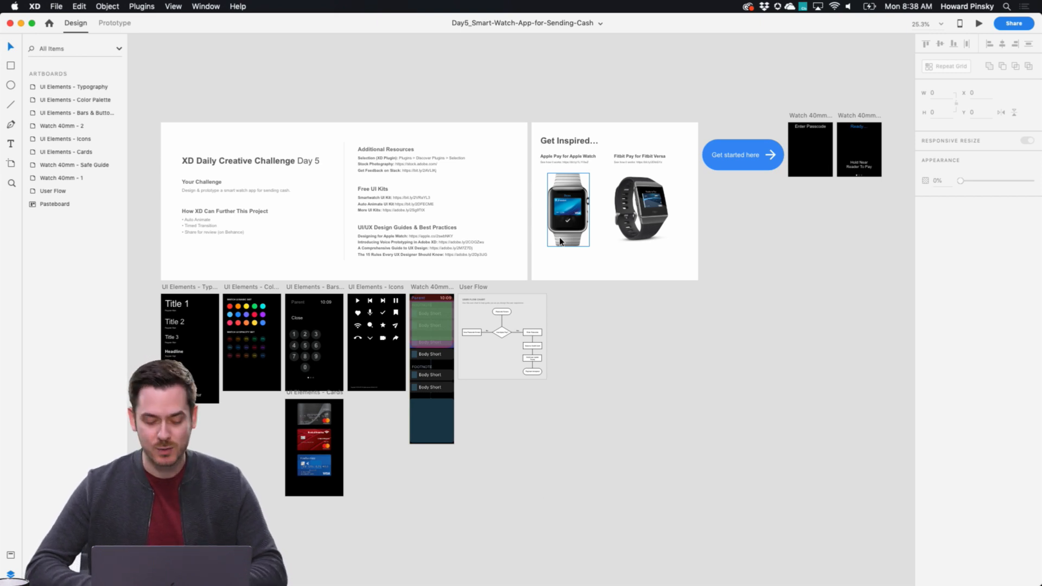
# Look over the color palette, bars and buttons, icons, cards and Watch 40mm safe guide artboards
pyautogui.scroll(5, 241, 348)
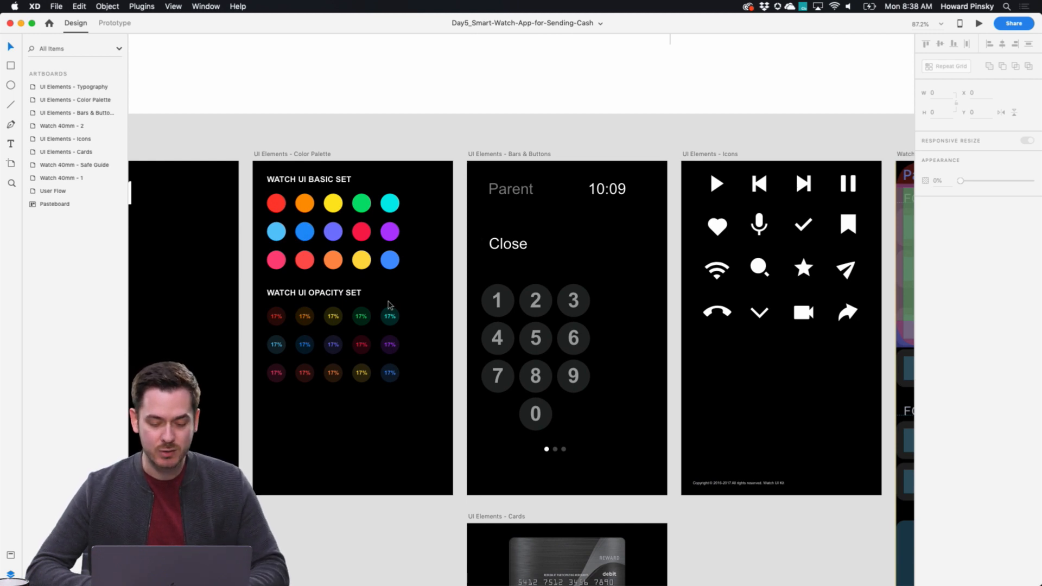
pyautogui.scroll(-5, 391, 303)
pyautogui.hscroll(5, 391, 303)
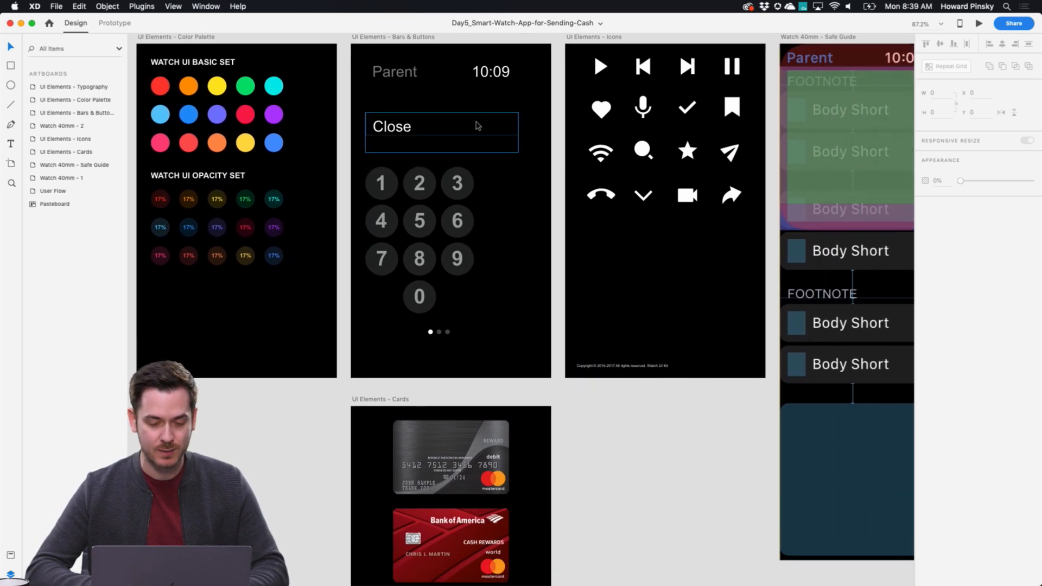
pyautogui.hscroll(5, 554, 262)
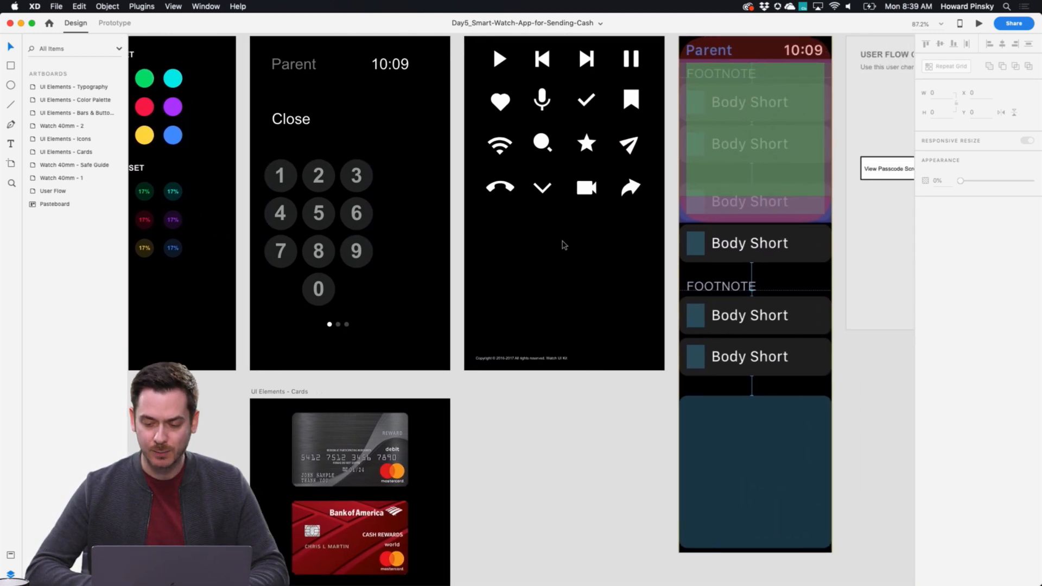
pyautogui.hscroll(5, 554, 124)
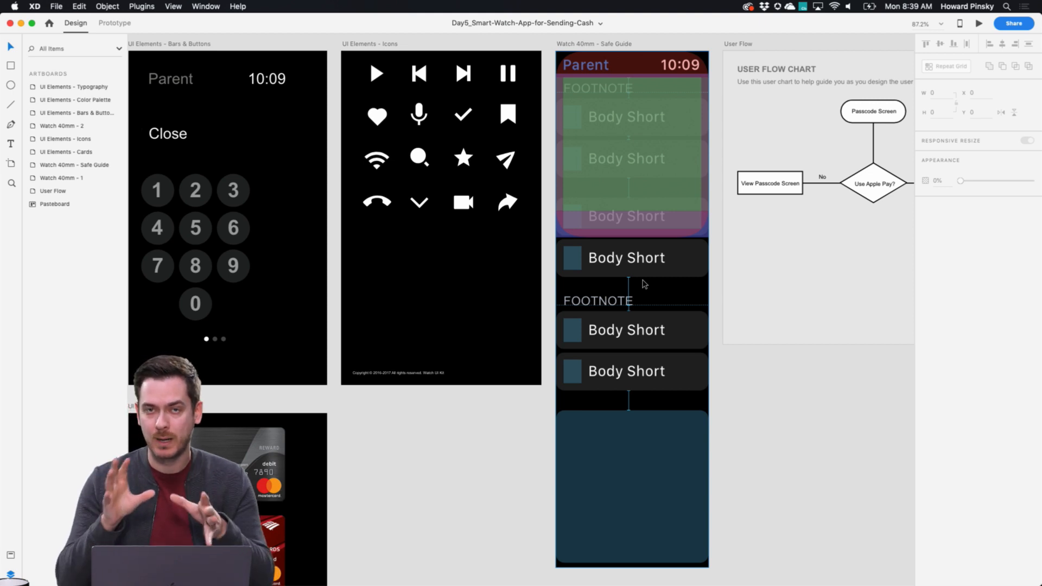
# Examine the user flow chart from the passcode screen to payment acceptance
pyautogui.hscroll(5, 644, 283)
pyautogui.scroll(5, 596, 204)
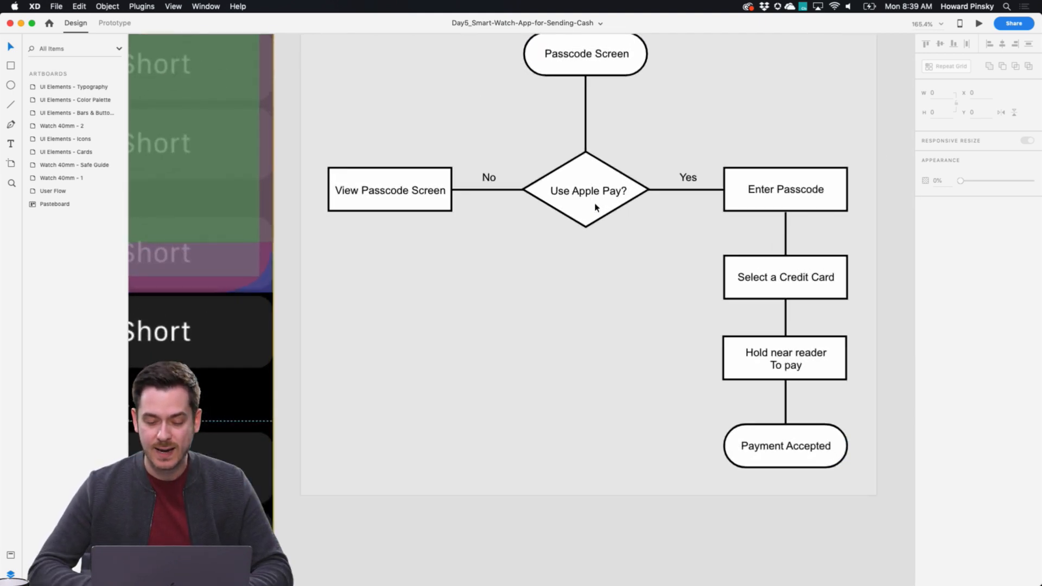
pyautogui.scroll(-2, 596, 206)
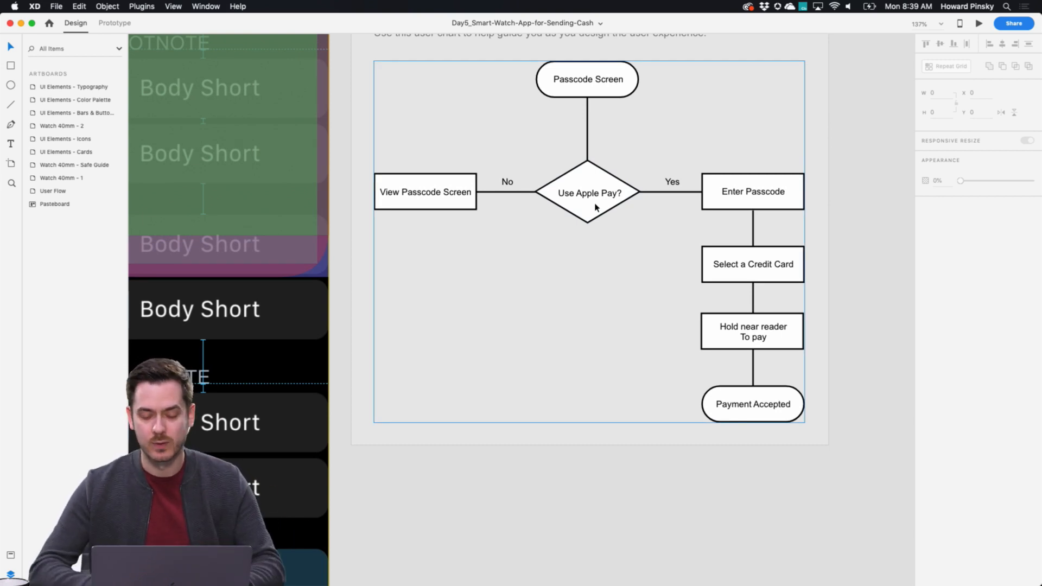
# Save the five colors in the third row of the Watch UI Basic Set as color assets
pyautogui.hscroll(-10, 595, 206)
pyautogui.scroll(-2, 596, 207)
pyautogui.hscroll(2, 596, 206)
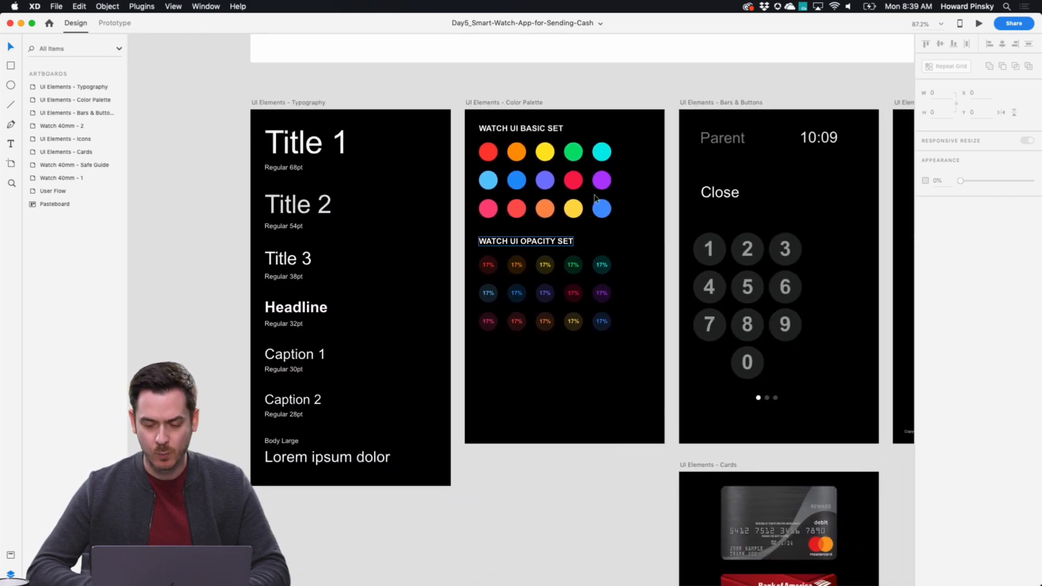
pyautogui.scroll(5, 595, 207)
pyautogui.hscroll(-2, 595, 195)
pyautogui.scroll(3, 592, 198)
pyautogui.hscroll(1, 588, 202)
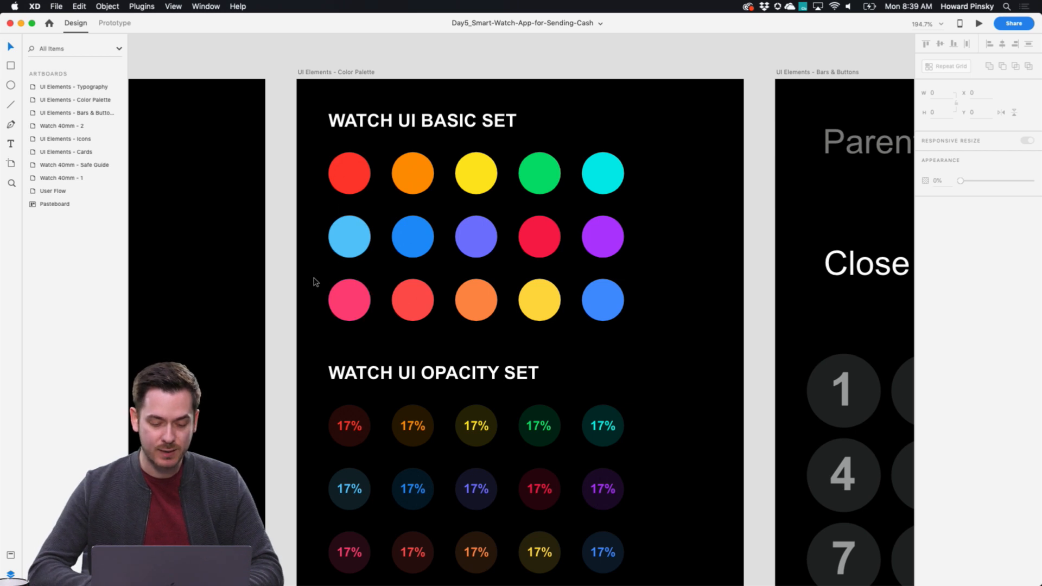
pyautogui.moveTo(309, 277); pyautogui.dragTo(645, 332)
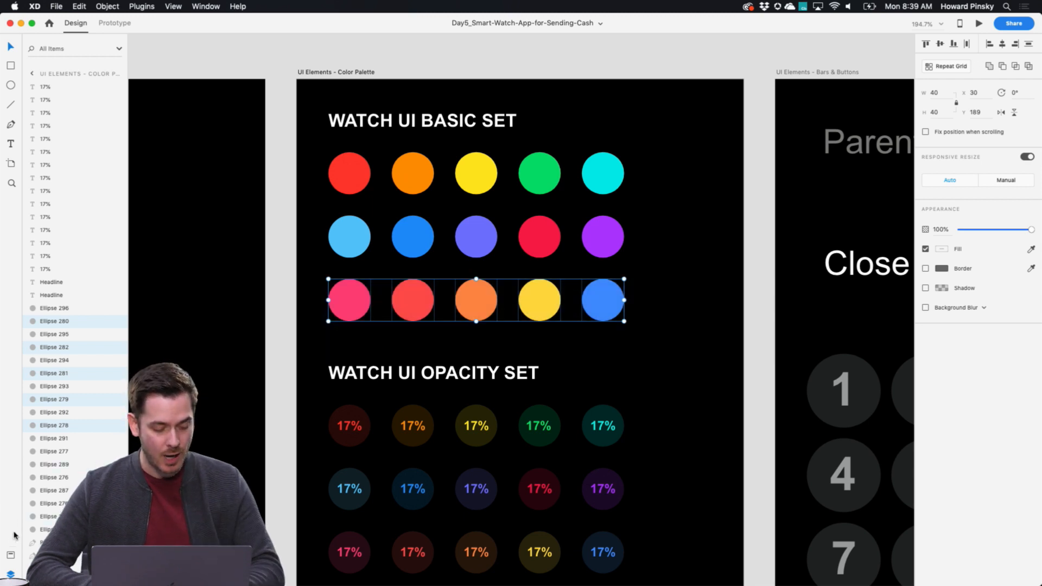
pyautogui.click(11, 556)
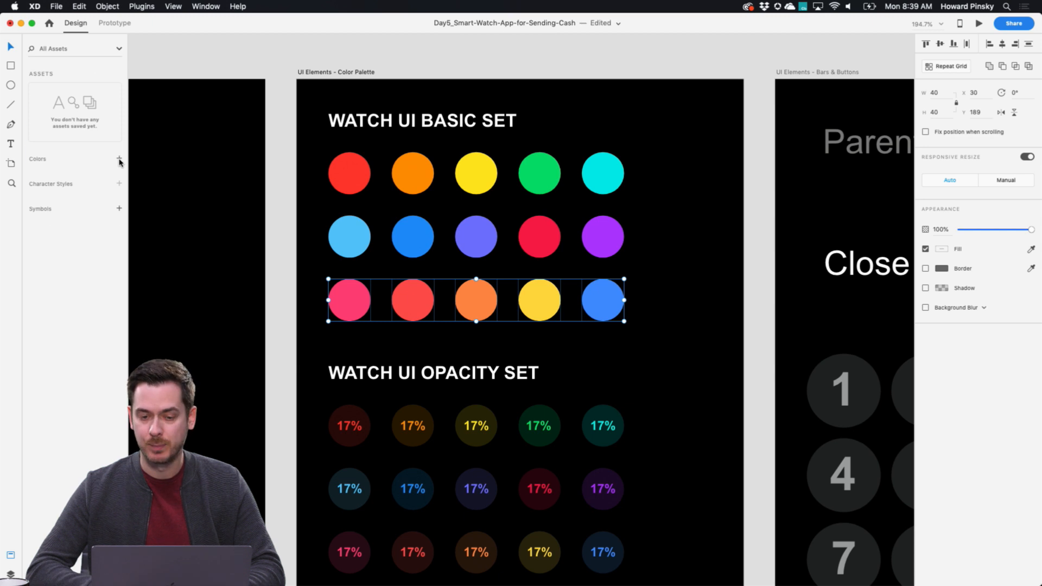
pyautogui.click(119, 160)
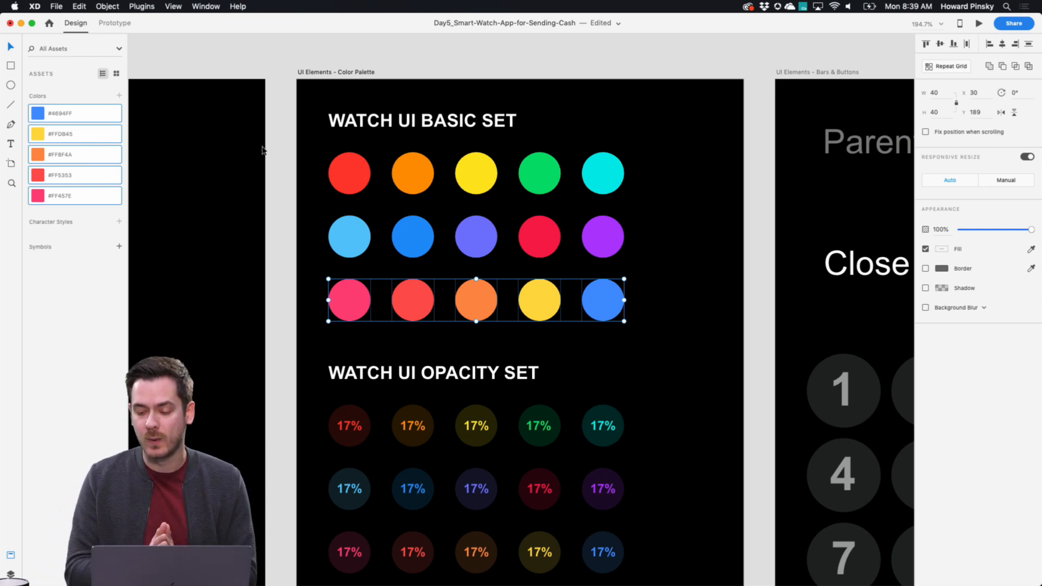
# Fill the keypad's number 1 circle with the saved yellow #FFDB45
pyautogui.click(874, 398)
pyautogui.doubleClick(874, 398)
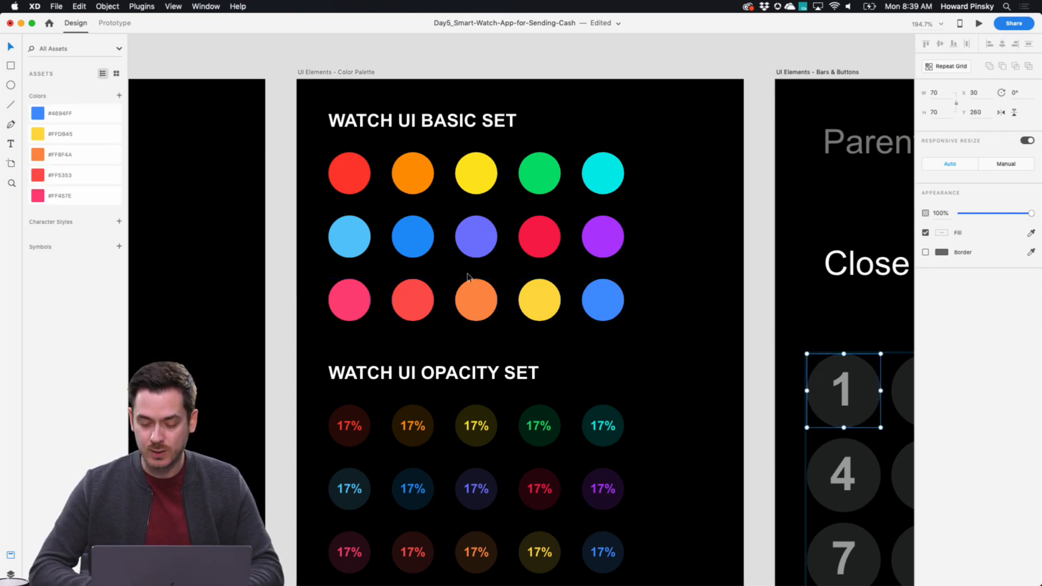
pyautogui.click(84, 130)
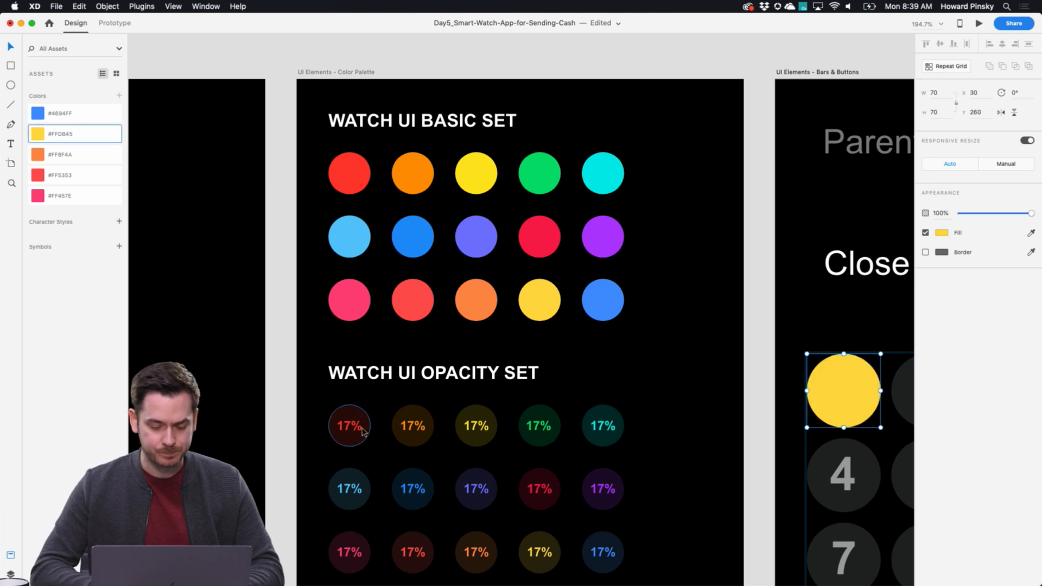
# Color the Title 2 text on the Typography artboard with the saved yellow #FFDB45
pyautogui.hscroll(-5, 355, 426)
pyautogui.click(190, 298)
pyautogui.click(70, 133)
pyautogui.hscroll(4, 370, 216)
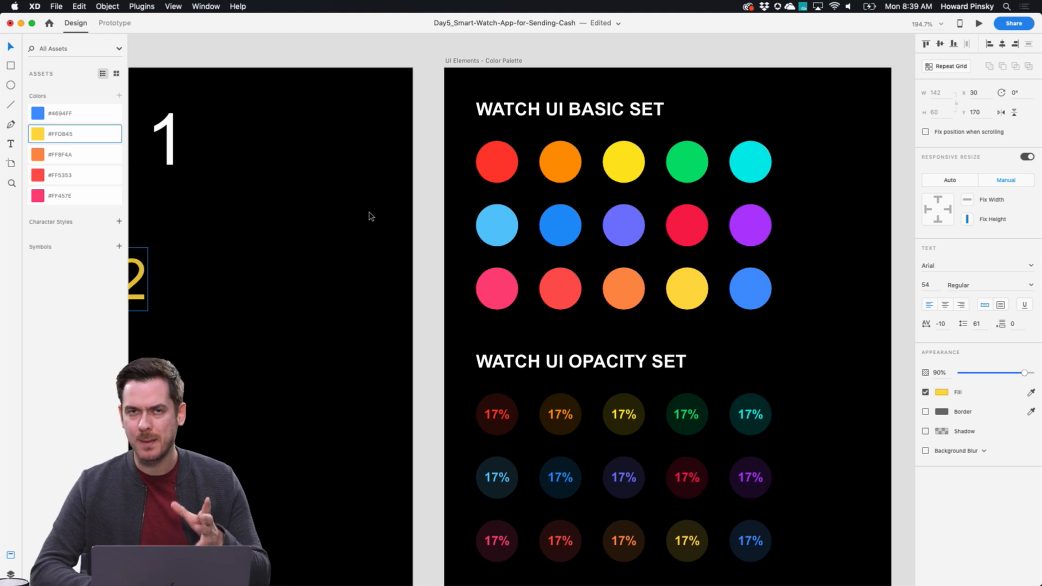
# Change the saved yellow color asset #FFDB45 to magenta #FF07D9 and inspect its effect on the palette and keypad
pyautogui.hscroll(-2, 326, 207)
pyautogui.keyDown('shift'); pyautogui.click(185, 141); pyautogui.keyUp('shift')
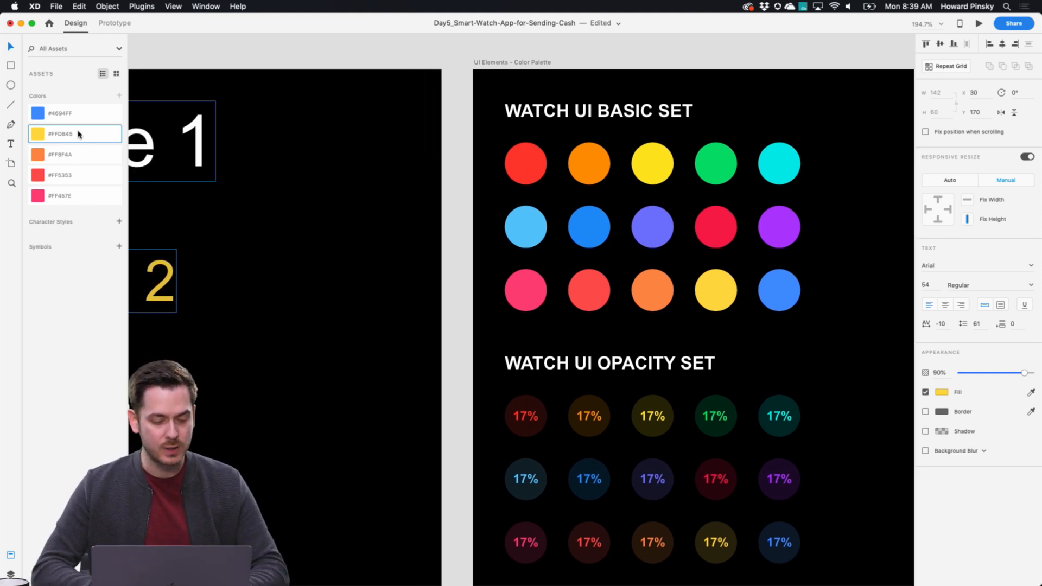
pyautogui.rightClick(84, 132)
pyautogui.click(97, 144)
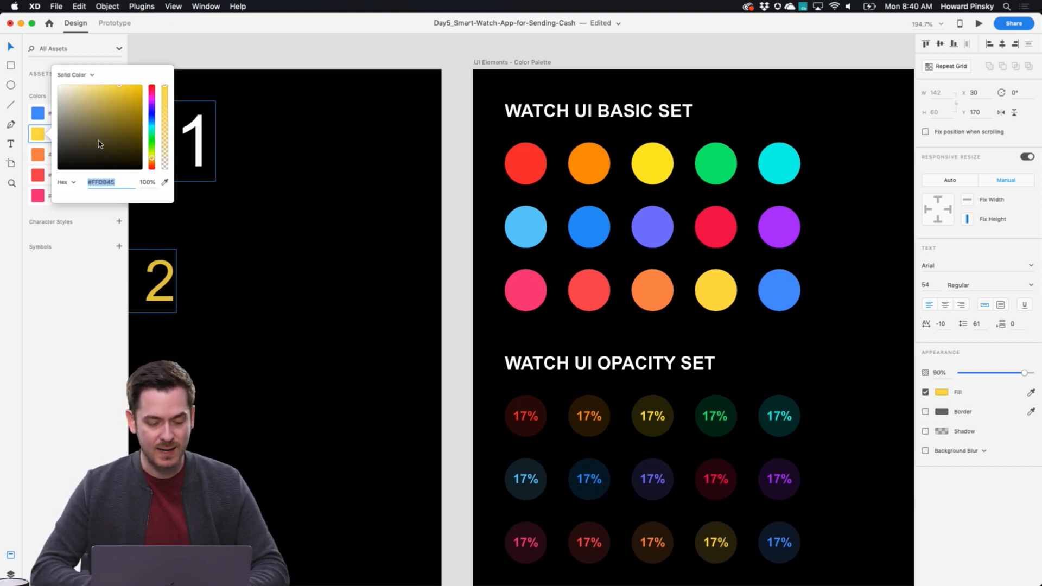
pyautogui.moveTo(153, 102); pyautogui.dragTo(140, 85)
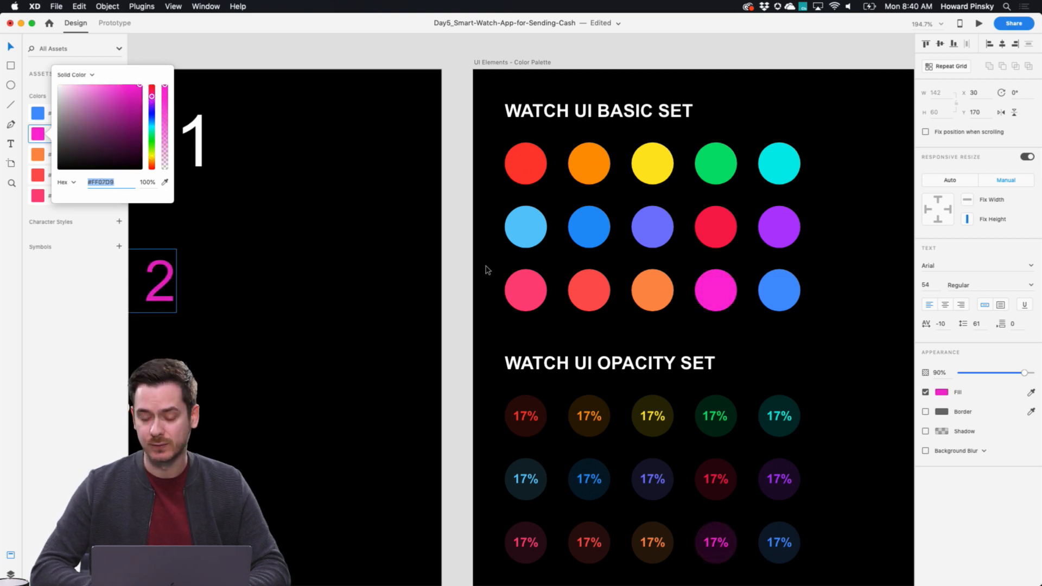
pyautogui.hscroll(10, 466, 271)
pyautogui.hscroll(-5, 543, 299)
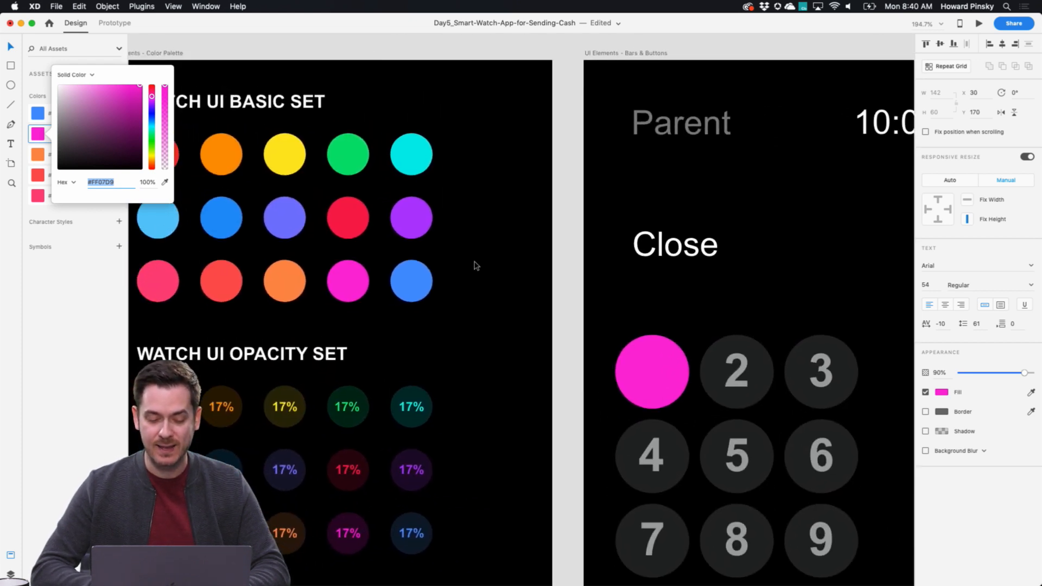
pyautogui.hscroll(-5, 478, 268)
# Undo the color asset edit and the yellow fills on the Title 2 text and the keypad's number 1 circle
pyautogui.press('super+z')
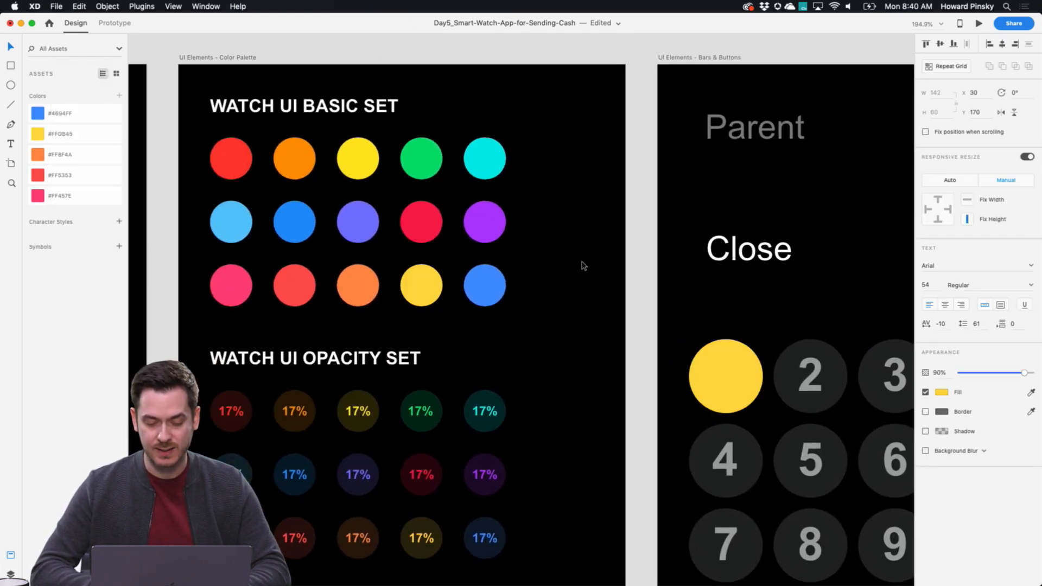
pyautogui.hscroll(-10, 583, 266)
pyautogui.press('super+z')
pyautogui.press('super+z')
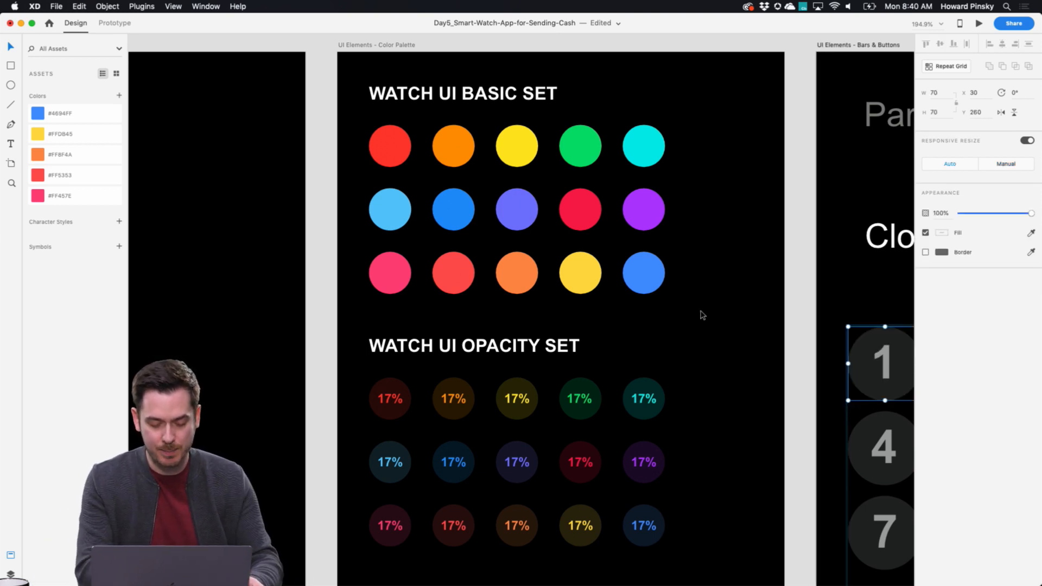
# Show the layers and delete the "Ready…" title and the "Hold Near Reader To Pay" caption from the Watch 40mm - 2 artboard
pyautogui.press('super+y')
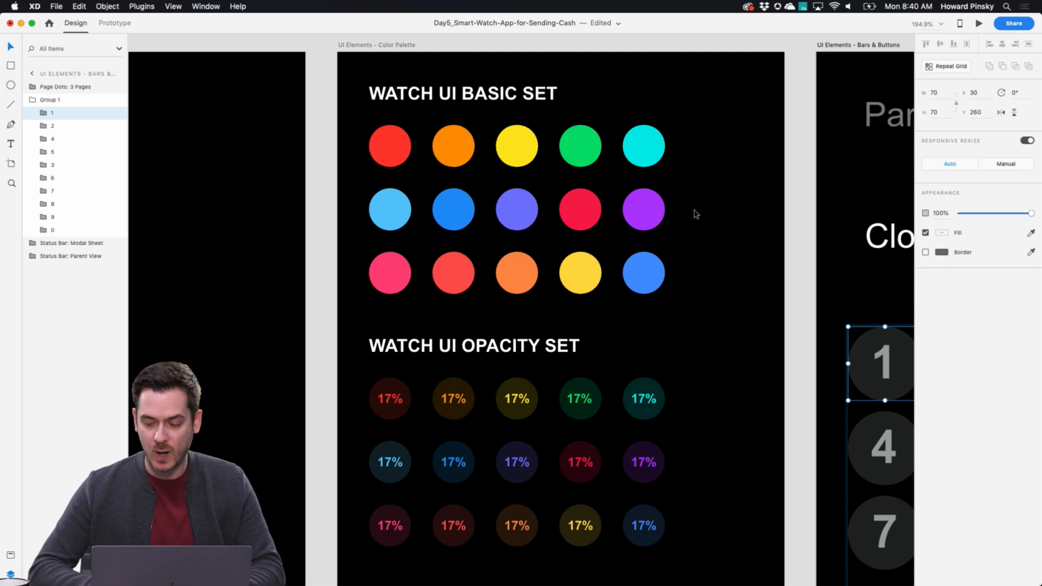
pyautogui.hscroll(15, 694, 284)
pyautogui.scroll(4, 694, 284)
pyautogui.scroll(-10, 694, 284)
pyautogui.hscroll(15, 694, 284)
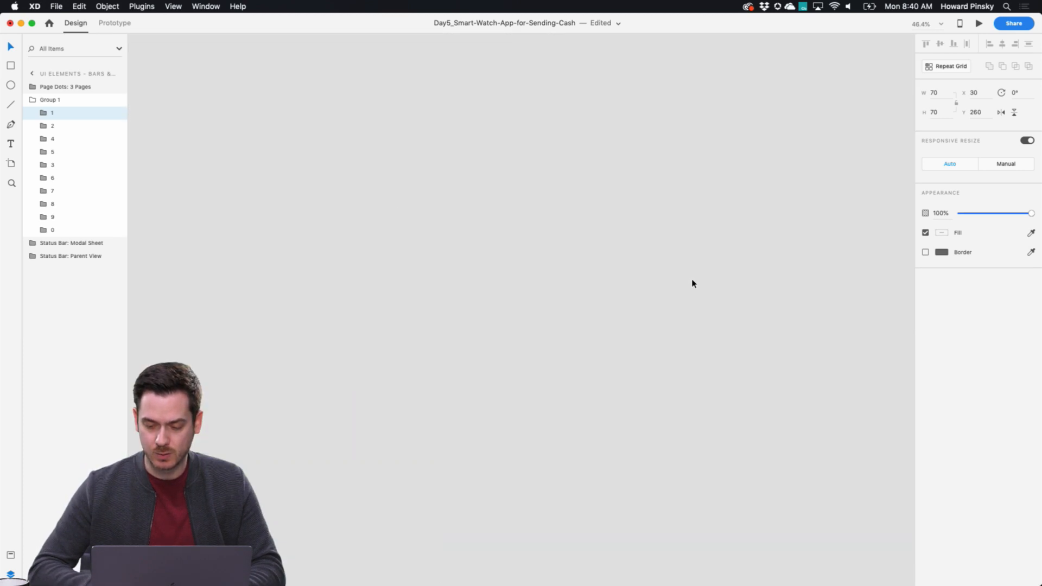
pyautogui.hscroll(10, 693, 283)
pyautogui.scroll(10, 693, 282)
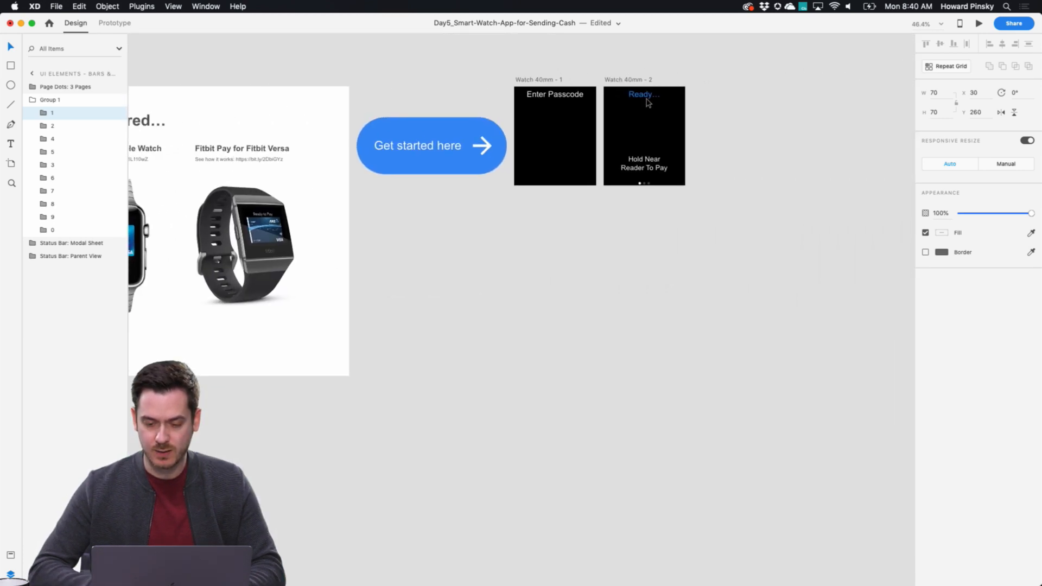
pyautogui.scroll(5, 640, 65)
pyautogui.scroll(-2, 498, 192)
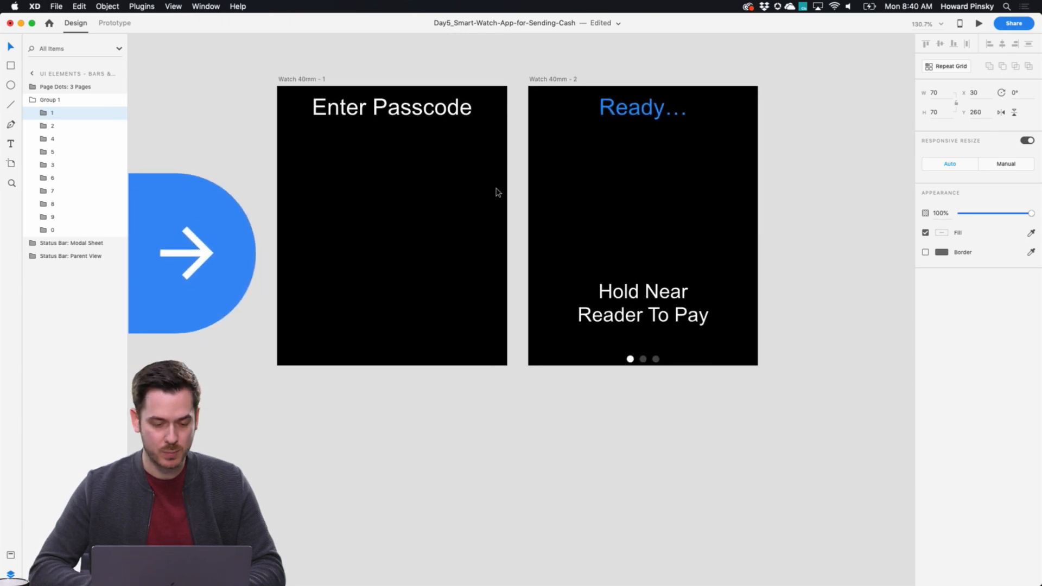
pyautogui.click(402, 110)
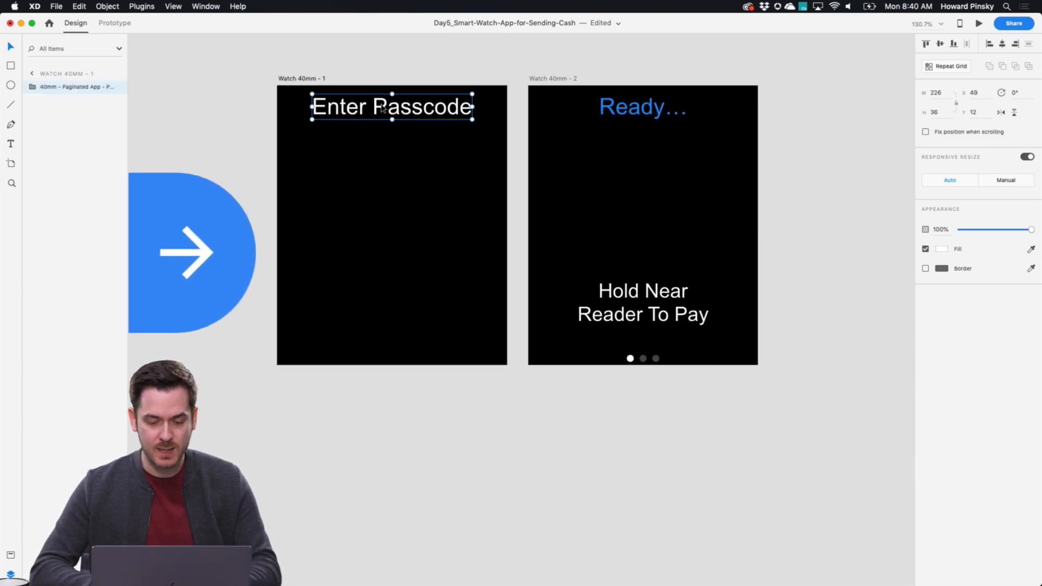
pyautogui.click(622, 117)
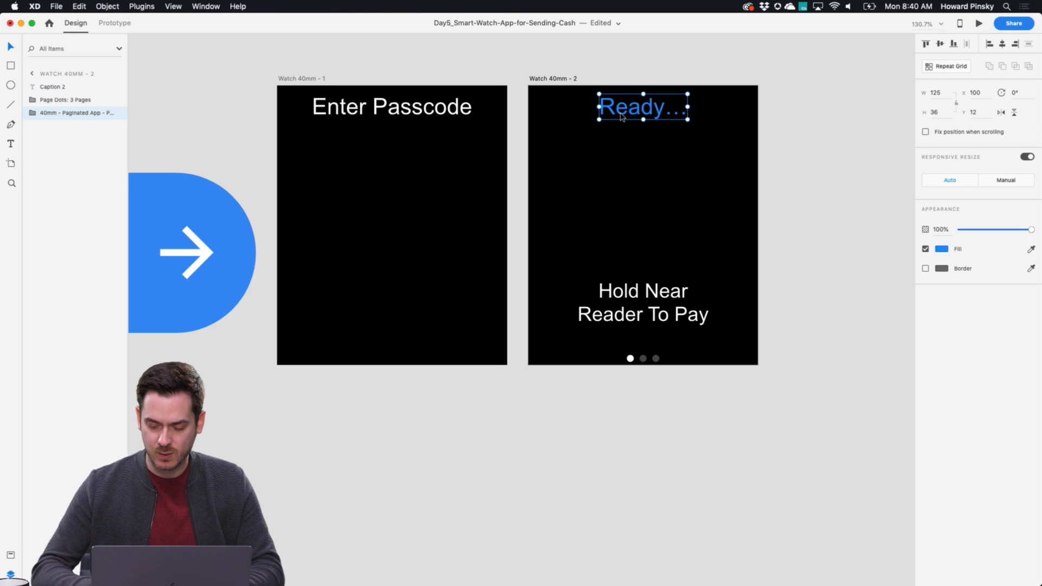
pyautogui.press('Delete')
pyautogui.click(641, 320)
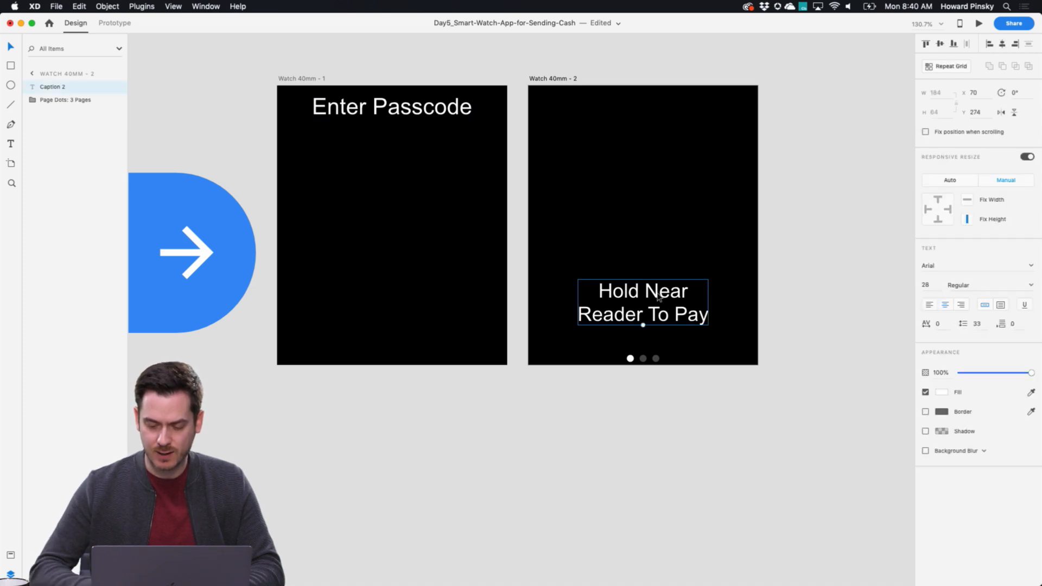
pyautogui.press('Delete')
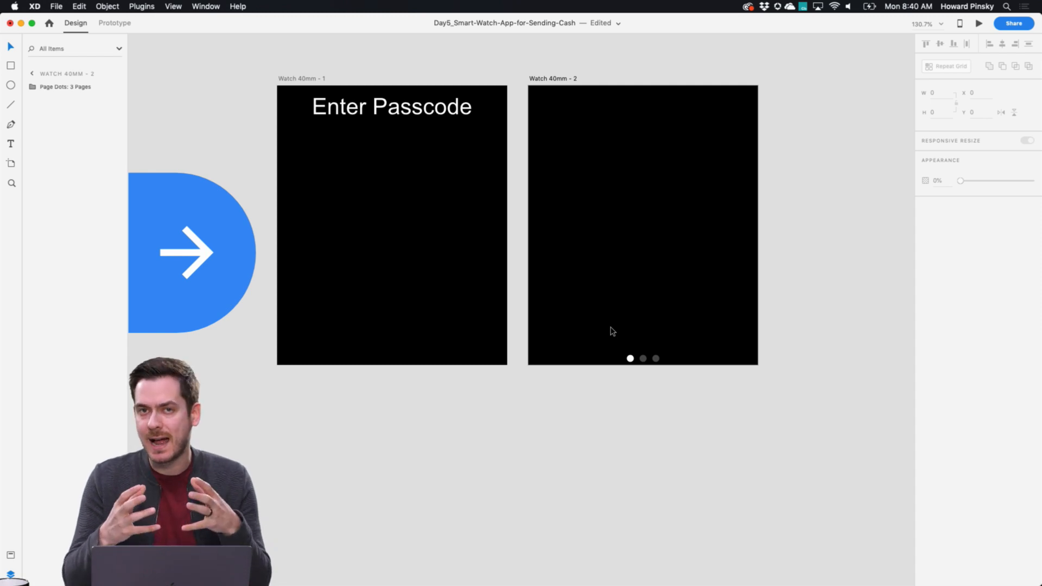
# Examine the ready-made number keypad group on the UI Elements - Bars & Buttons artboard
pyautogui.hscroll(-10, 363, 205)
pyautogui.hscroll(-10, 363, 205)
pyautogui.scroll(-10, 363, 205)
pyautogui.hscroll(-10, 363, 205)
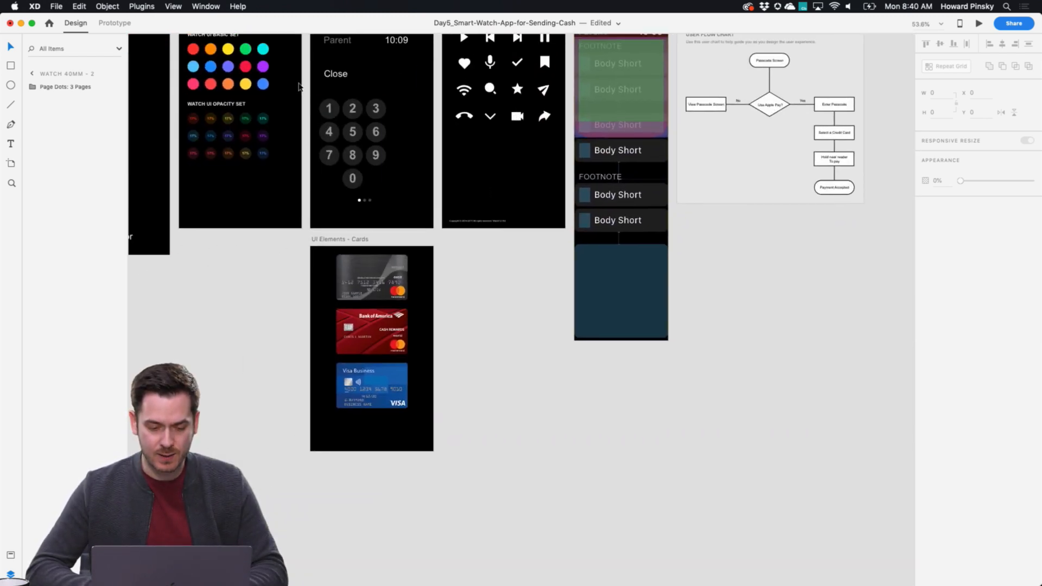
pyautogui.click(354, 128)
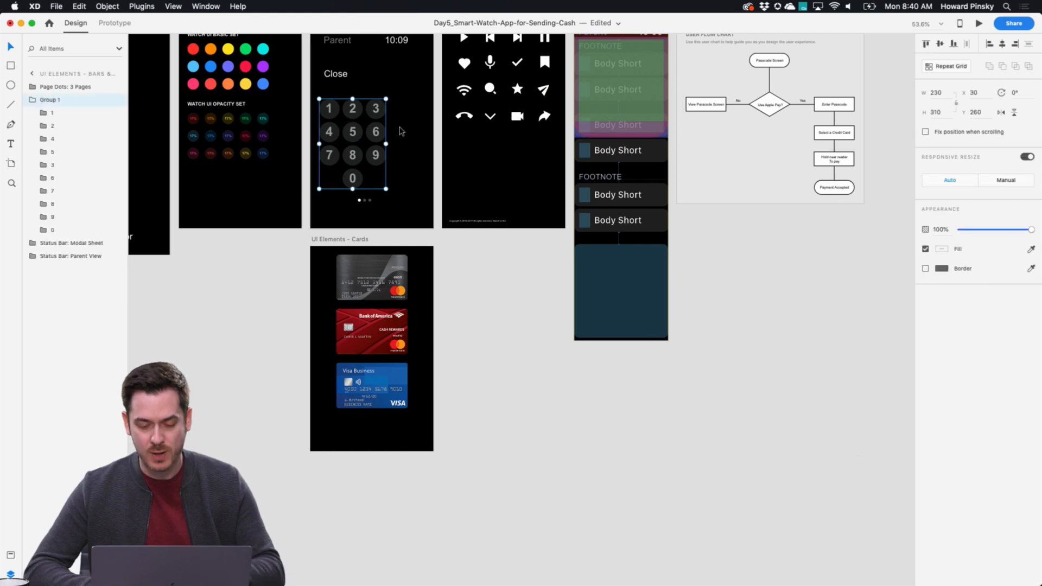
# Draw a borderless circle about 68 px wide below "Enter Passcode" on Watch 40mm - 1 and fill it with dark grey #3C3C3C
pyautogui.hscroll(15, 506, 114)
pyautogui.scroll(8, 506, 114)
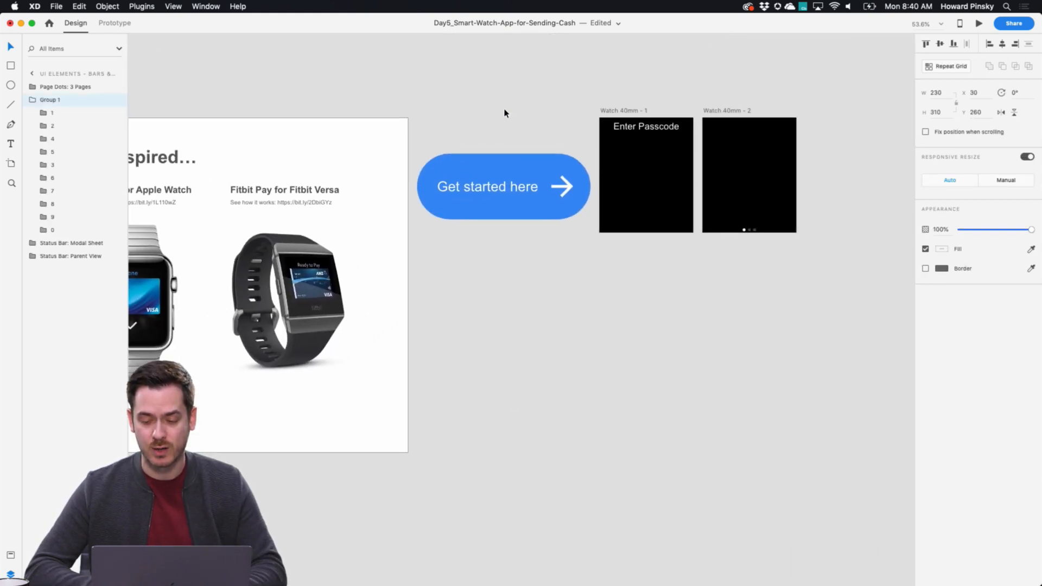
pyautogui.scroll(5, 658, 139)
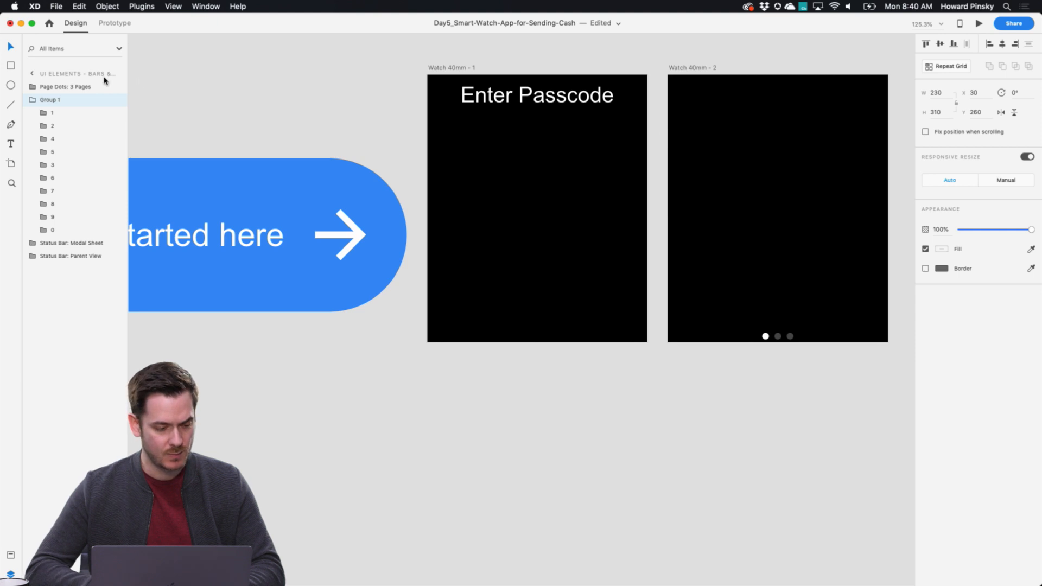
pyautogui.moveTo(445, 128); pyautogui.dragTo(502, 173)
pyautogui.click(927, 270)
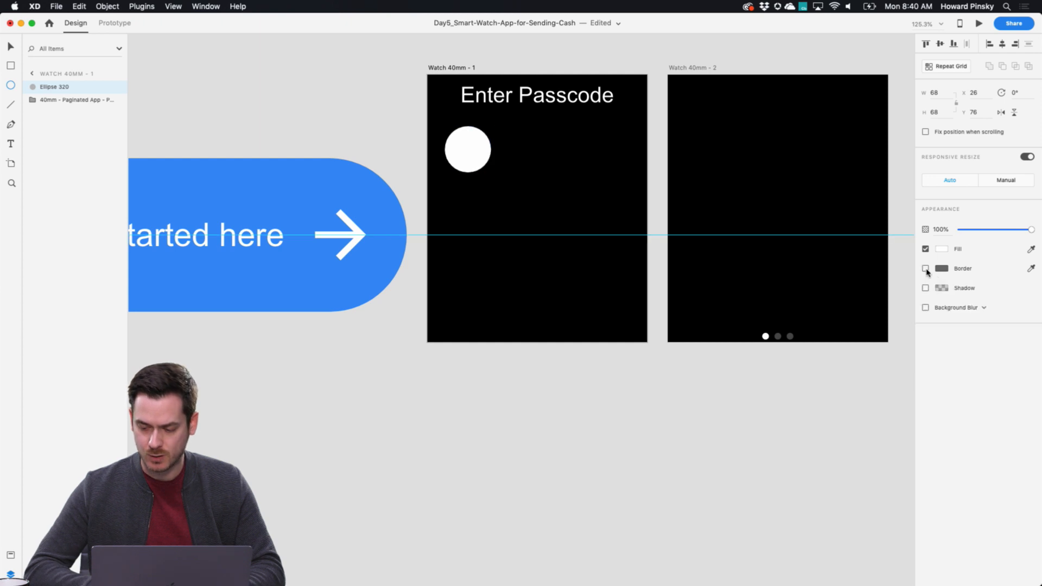
pyautogui.click(943, 252)
pyautogui.moveTo(838, 251); pyautogui.dragTo(805, 258)
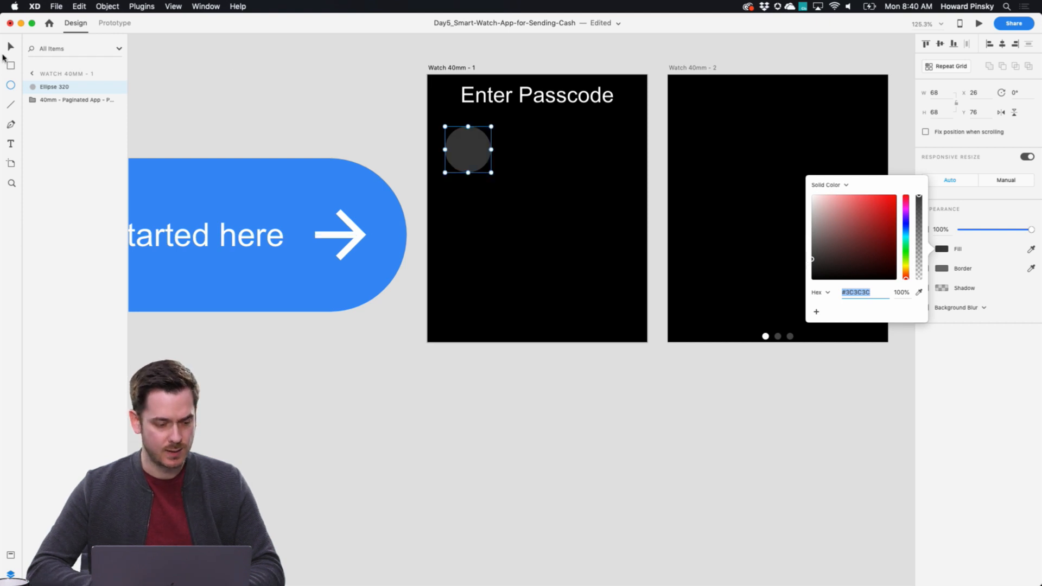
# Add the digit 1 as light text on top of the grey circle
pyautogui.click(4, 53)
pyautogui.press('t')
pyautogui.click(467, 152)
pyautogui.press('Escape')
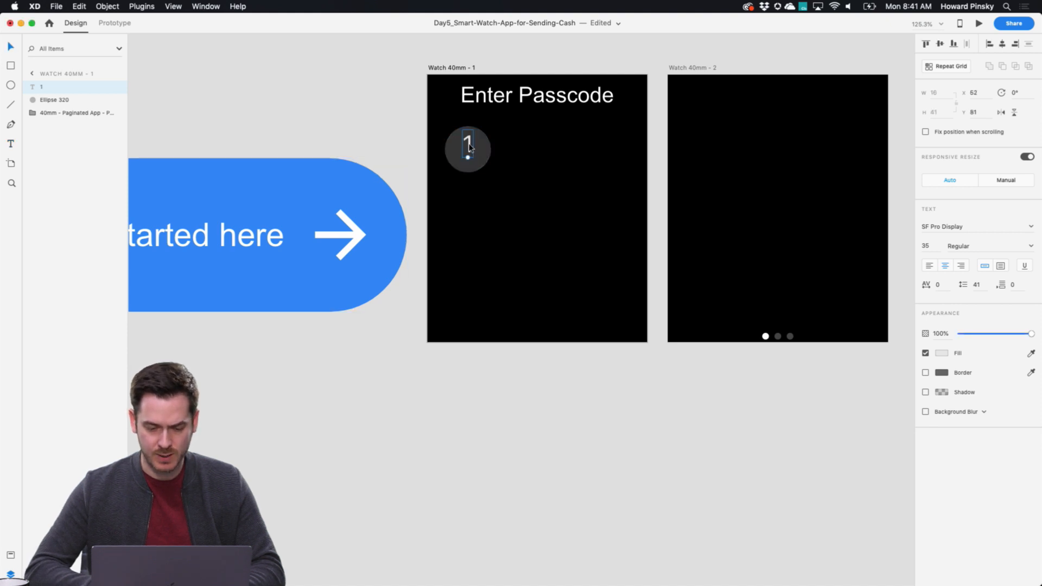
pyautogui.click(515, 158)
# Turn the circle and its digit into a Repeat Grid of three columns and three rows, centered below the title
pyautogui.moveTo(531, 191); pyautogui.dragTo(438, 118)
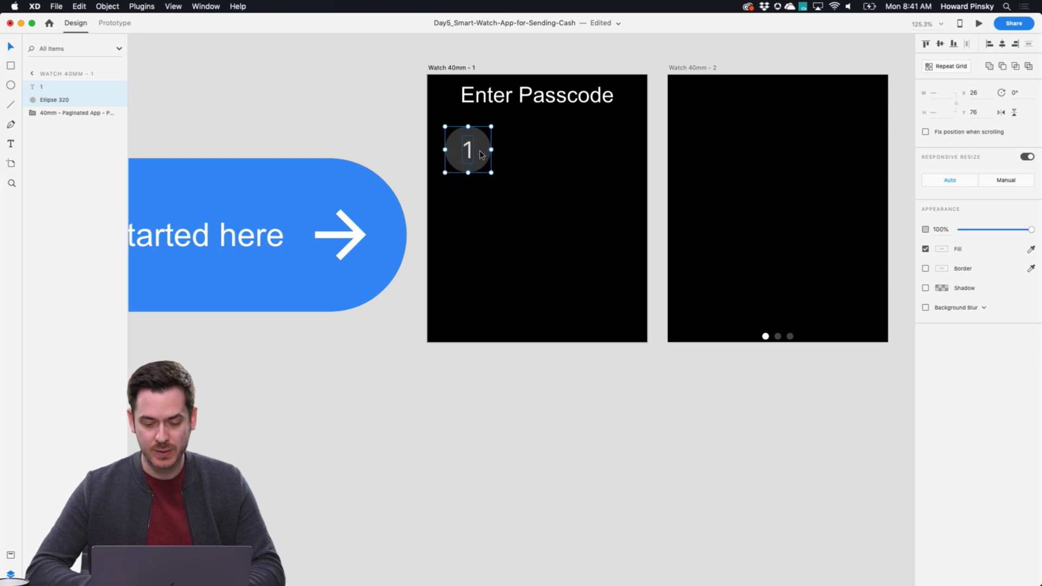
pyautogui.press('super+r')
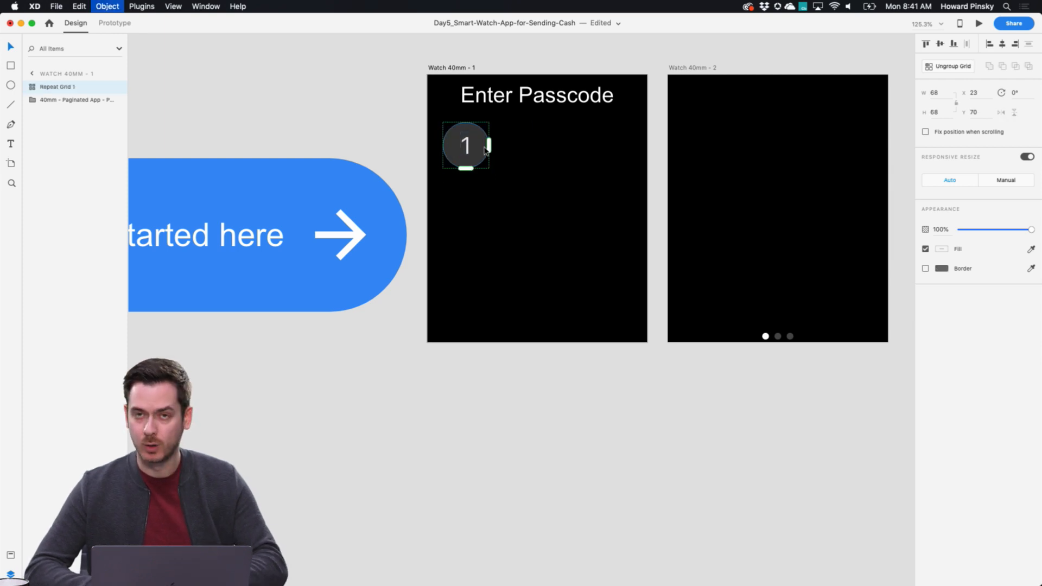
pyautogui.press('super+z')
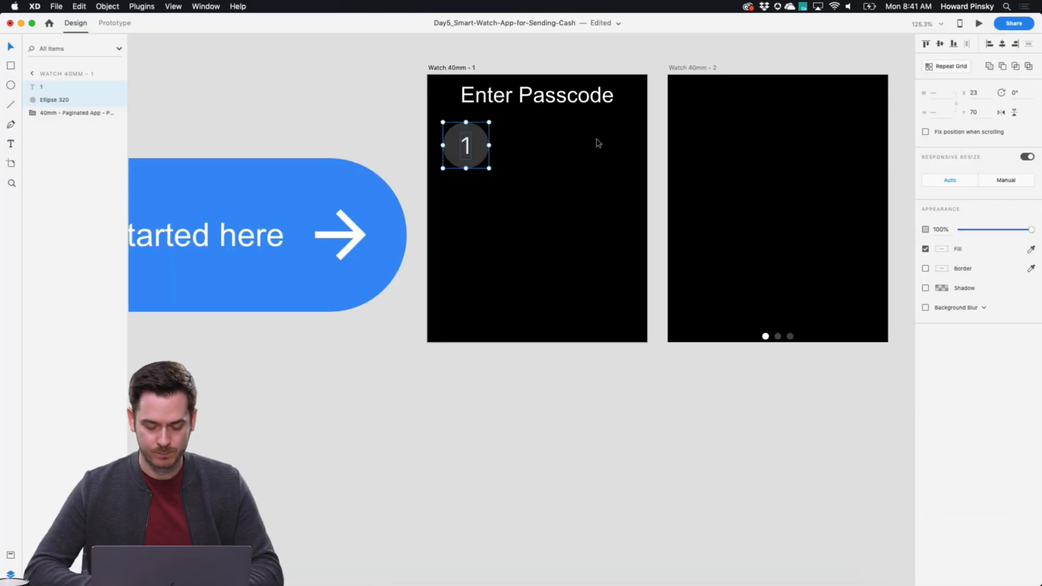
pyautogui.press('super+r')
pyautogui.moveTo(487, 146); pyautogui.dragTo(614, 128)
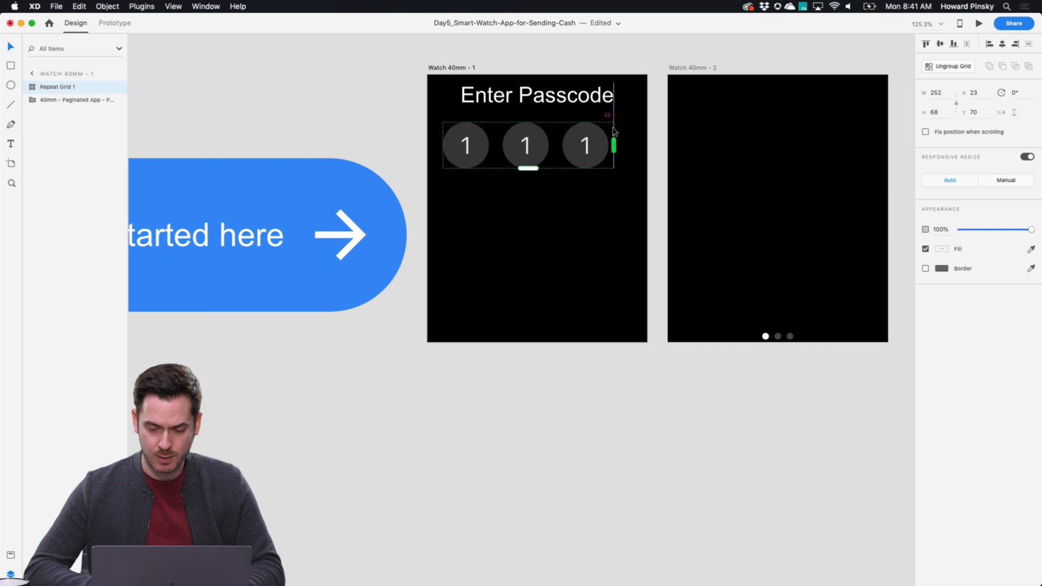
pyautogui.moveTo(524, 167); pyautogui.dragTo(526, 288)
pyautogui.moveTo(535, 204)
pyautogui.mouseDown()
pyautogui.moveTo(550, 205)
pyautogui.moveTo(545, 196)
pyautogui.mouseUp()
# Change the digits of the remaining keys in the keypad's first two rows to 2, 3, 4, 5 and 6
pyautogui.doubleClick(536, 136)
pyautogui.doubleClick(537, 135)
pyautogui.write('2')
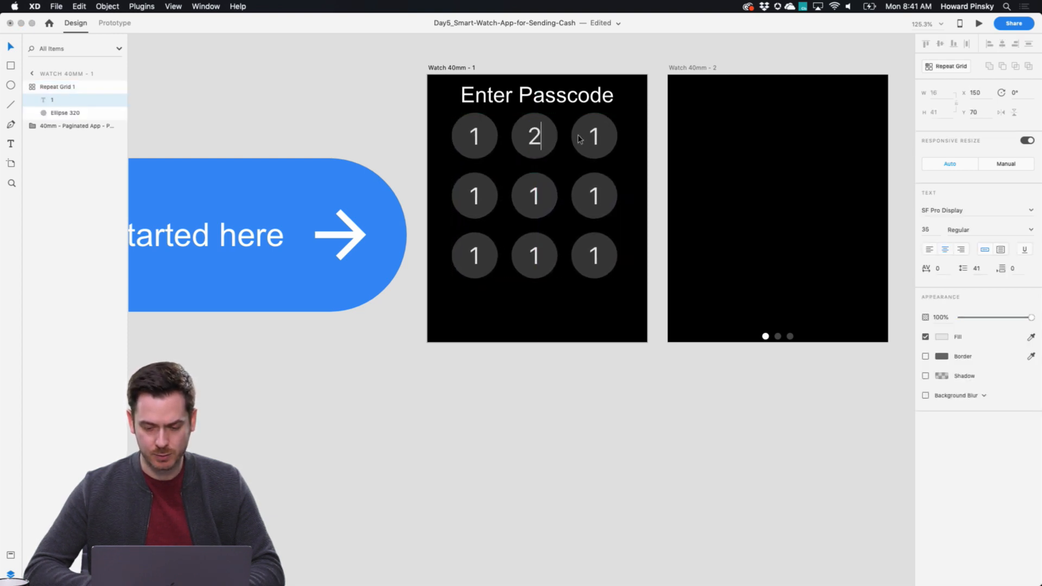
pyautogui.doubleClick(595, 136)
pyautogui.doubleClick(475, 195)
pyautogui.write('4')
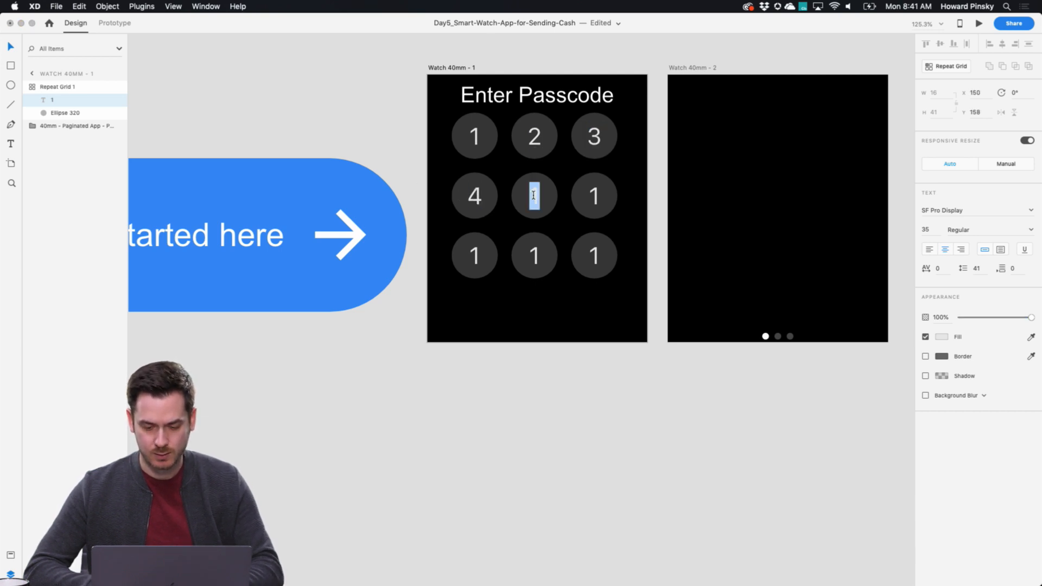
pyautogui.doubleClick(595, 198)
pyautogui.write('6')
# Change the digits in the keypad's third row to 7, 8 and 9
pyautogui.doubleClick(488, 257)
pyautogui.write('7')
pyautogui.doubleClick(535, 256)
pyautogui.write('8')
pyautogui.doubleClick(589, 258)
pyautogui.write('9')
pyautogui.press('Escape')
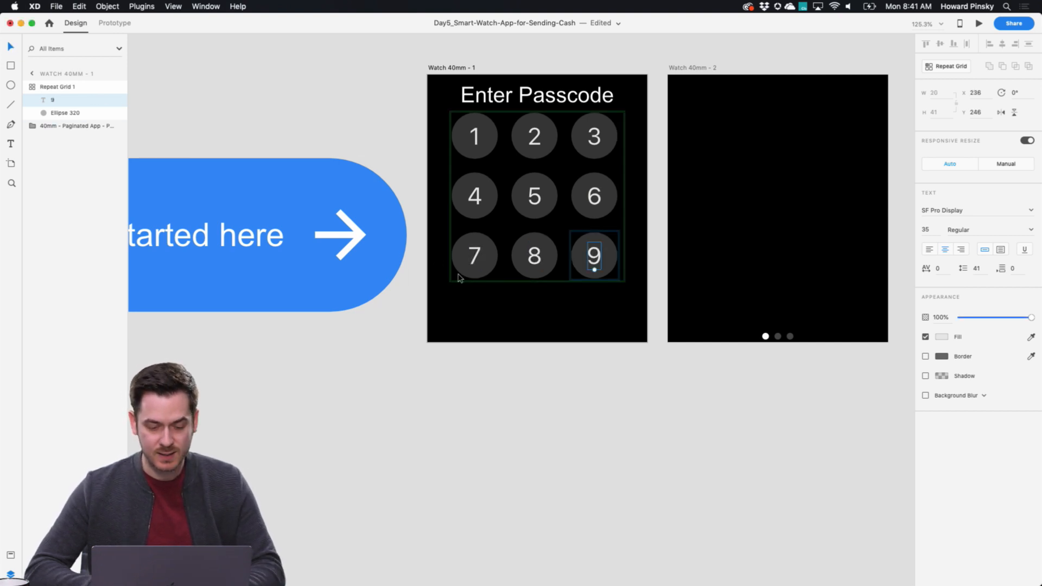
# Ungroup the keypad's Repeat Grid into separate keys
pyautogui.click(563, 295)
pyautogui.click(558, 252)
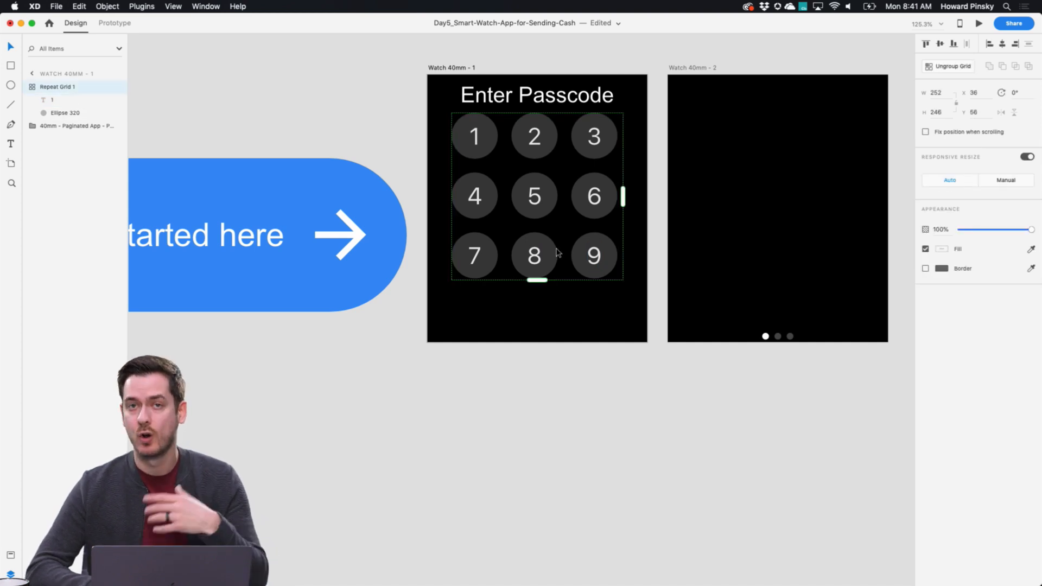
pyautogui.rightClick(555, 249)
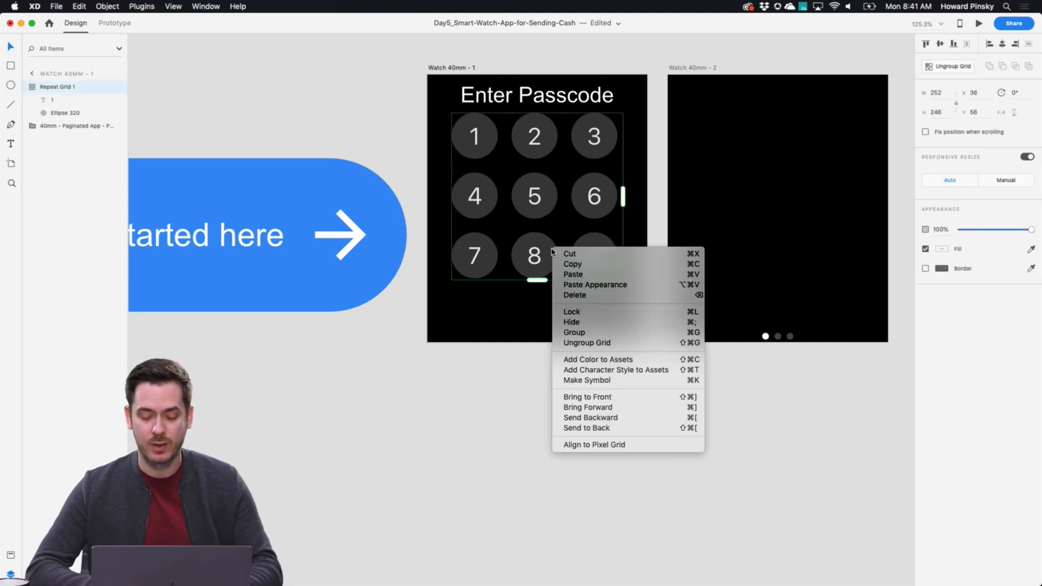
pyautogui.click(601, 343)
# Duplicate the 8 key directly below itself and change the copy's digit to 0
pyautogui.click(557, 257)
pyautogui.moveTo(551, 255); pyautogui.dragTo(551, 314)
pyautogui.doubleClick(535, 317)
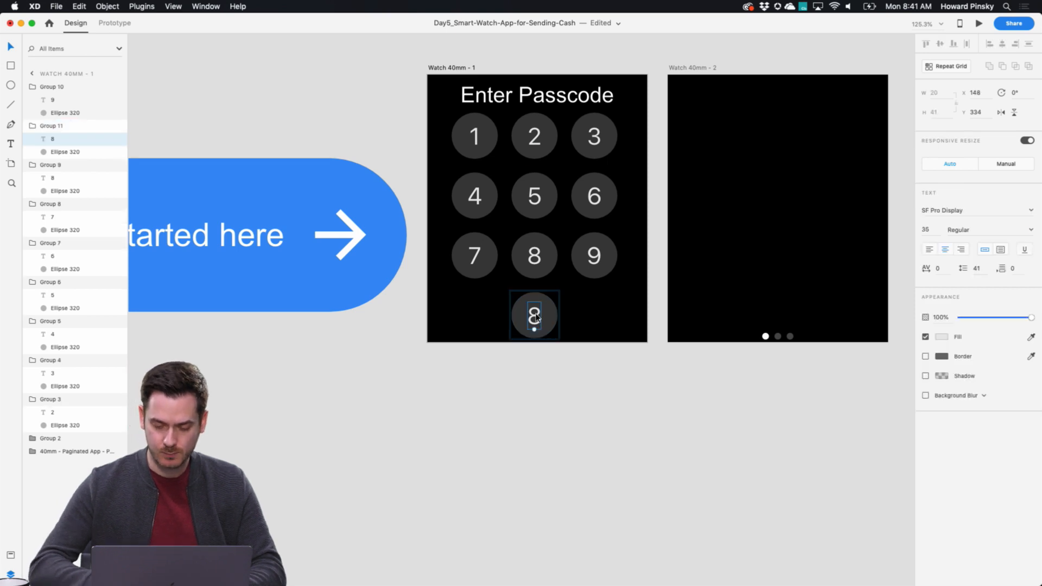
pyautogui.doubleClick(536, 314)
pyautogui.write('0')
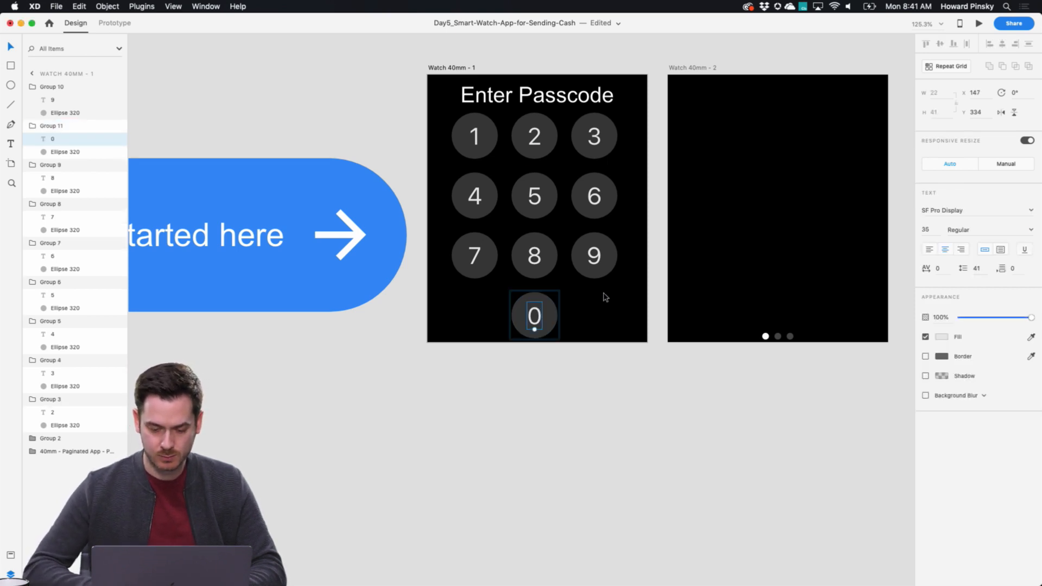
pyautogui.press('Escape')
# Scale all ten keypad keys down slightly together and center them on the Watch 40mm - 1 artboard
pyautogui.moveTo(628, 327); pyautogui.dragTo(449, 110)
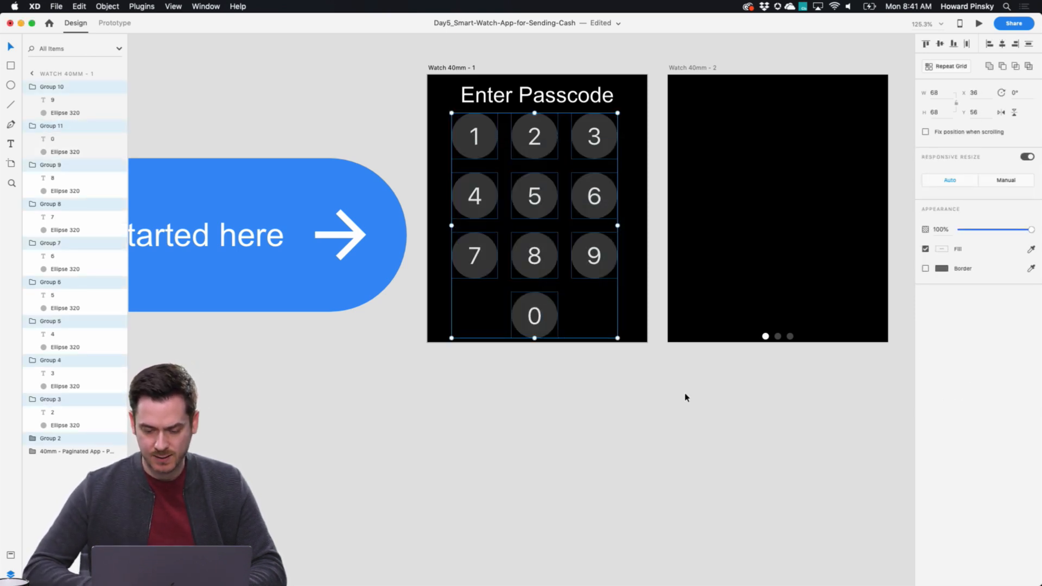
pyautogui.moveTo(618, 338); pyautogui.dragTo(611, 331)
pyautogui.moveTo(589, 263); pyautogui.dragTo(594, 265)
pyautogui.click(668, 263)
# Copy the Enter Passcode title from the Watch 40mm - 1 artboard to the same spot on Watch 40mm - 2
pyautogui.hscroll(3, 667, 264)
pyautogui.scroll(1, 668, 264)
pyautogui.hscroll(3, 668, 264)
pyautogui.scroll(1, 668, 264)
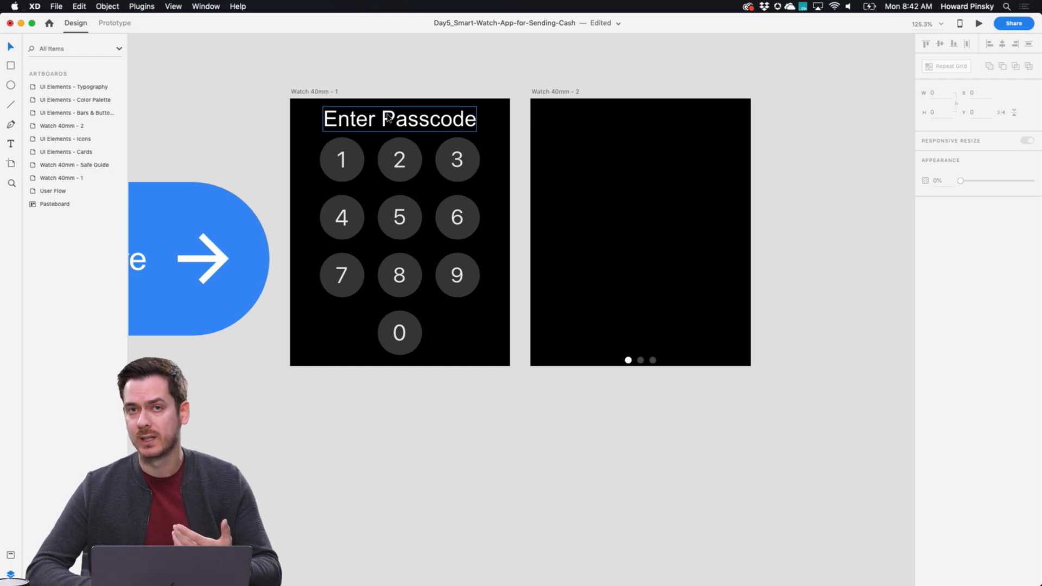
pyautogui.click(389, 119)
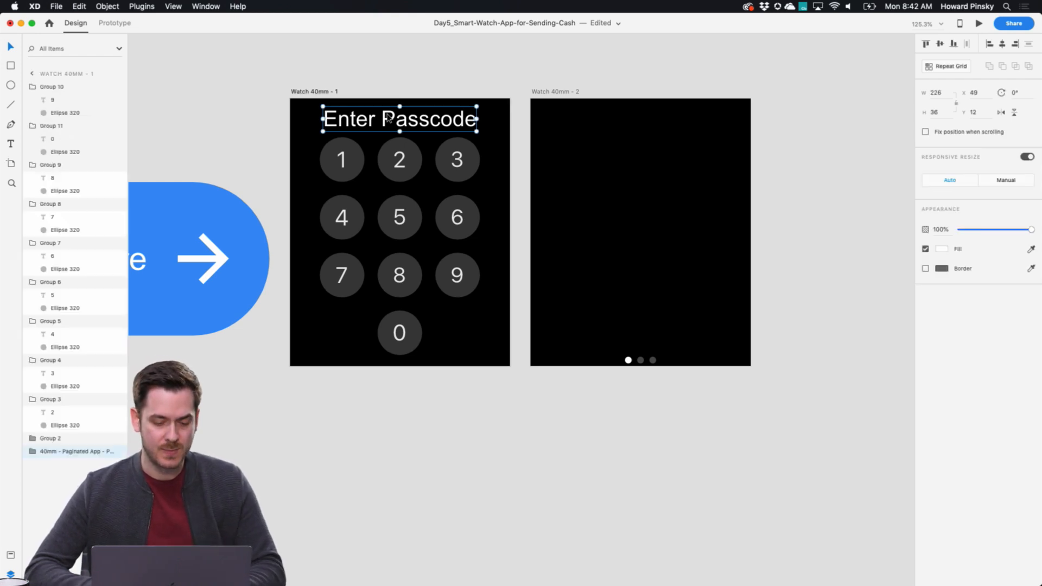
pyautogui.click(699, 112)
pyautogui.press('super+v')
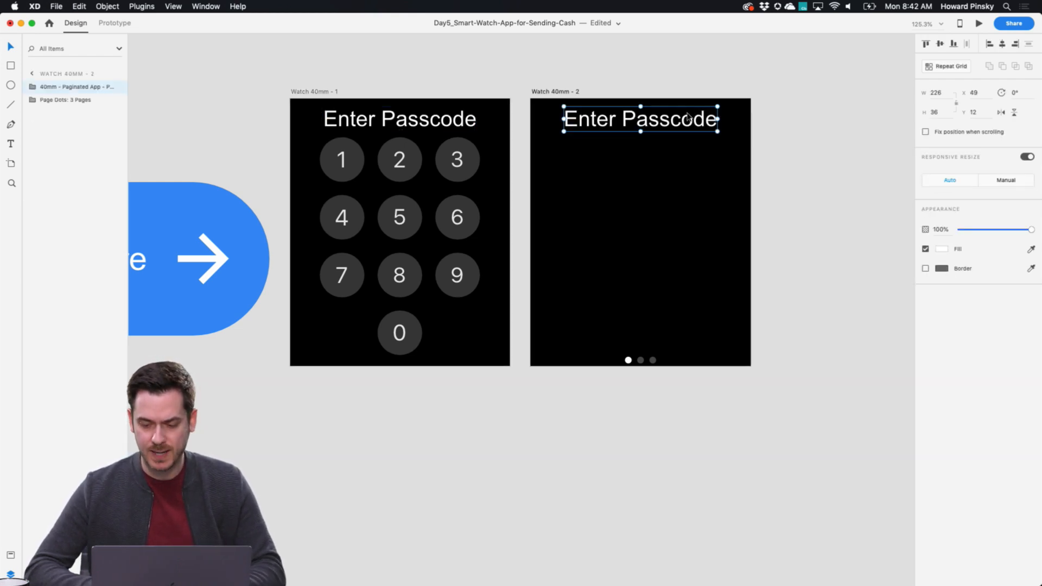
# Change the copied title on Watch 40mm - 2 to "Who are you paying?"
pyautogui.doubleClick(665, 120)
pyautogui.press('super+a')
pyautogui.write('Who')
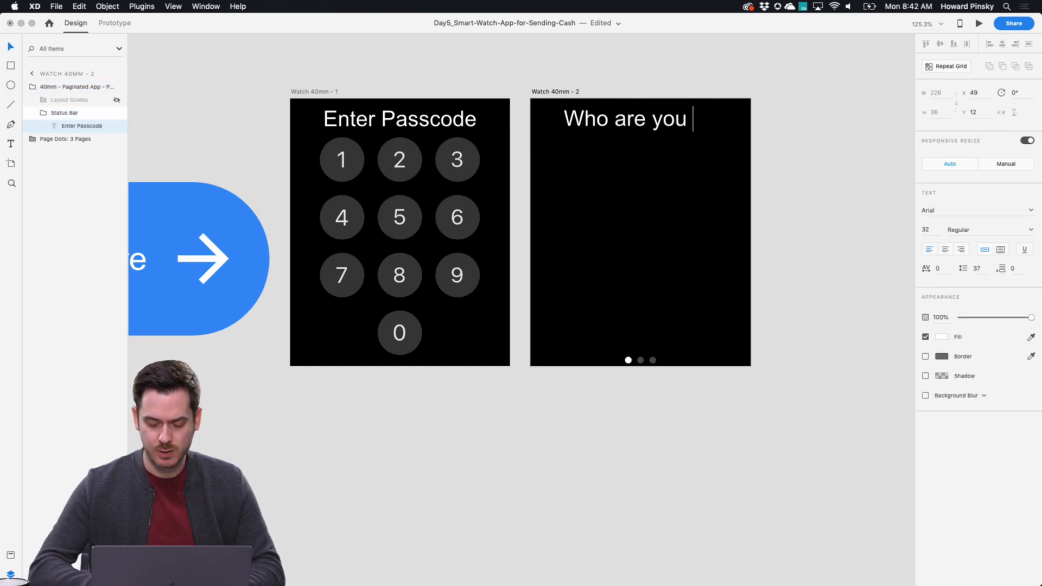
pyautogui.click(11, 48)
# Center-align the "Who are you paying?" text and center the title horizontally on its artboard
pyautogui.click(948, 252)
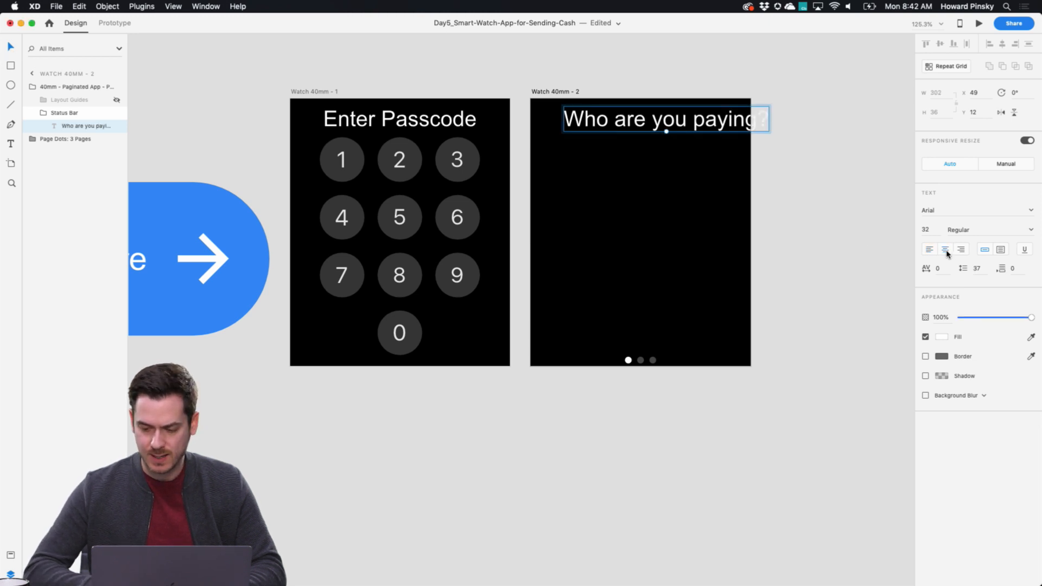
pyautogui.click(714, 139)
pyautogui.moveTo(710, 124)
pyautogui.mouseDown()
pyautogui.moveTo(681, 125)
pyautogui.moveTo(704, 123)
pyautogui.mouseUp()
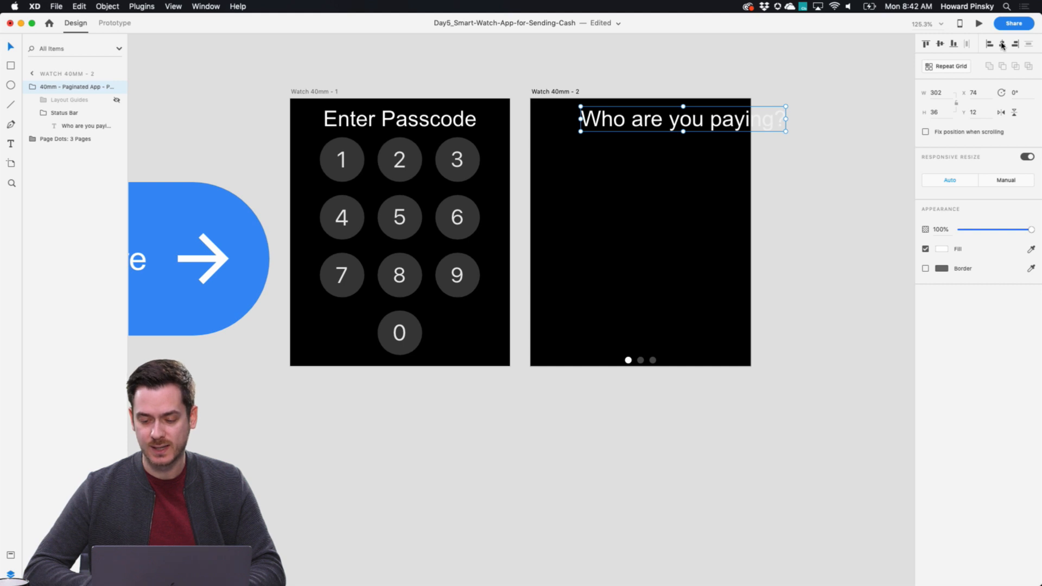
pyautogui.click(1003, 44)
pyautogui.click(608, 228)
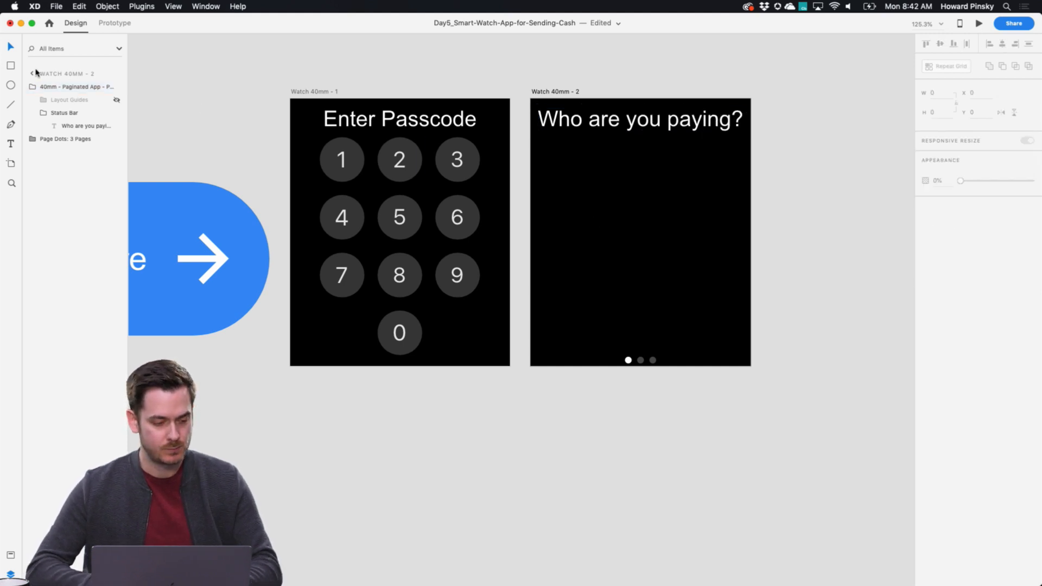
# Draw a rectangle about 302 by 66 beneath the "Who are you paying?" title and round its corners to 11
pyautogui.press('r')
pyautogui.scroll(1, 727, 172)
pyautogui.scroll(3, 728, 172)
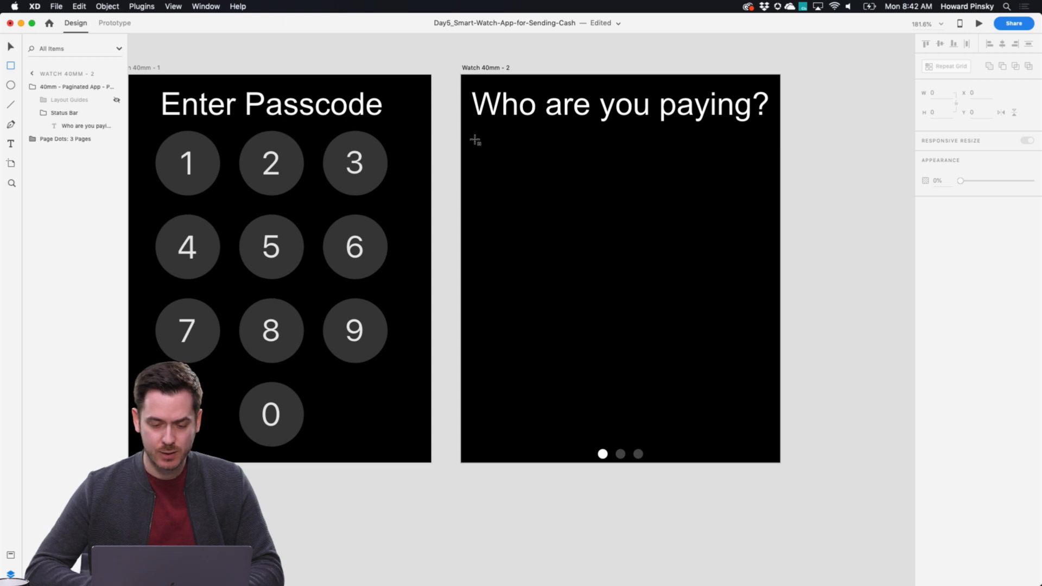
pyautogui.moveTo(692, 186); pyautogui.dragTo(769, 200)
pyautogui.moveTo(479, 143); pyautogui.dragTo(472, 137)
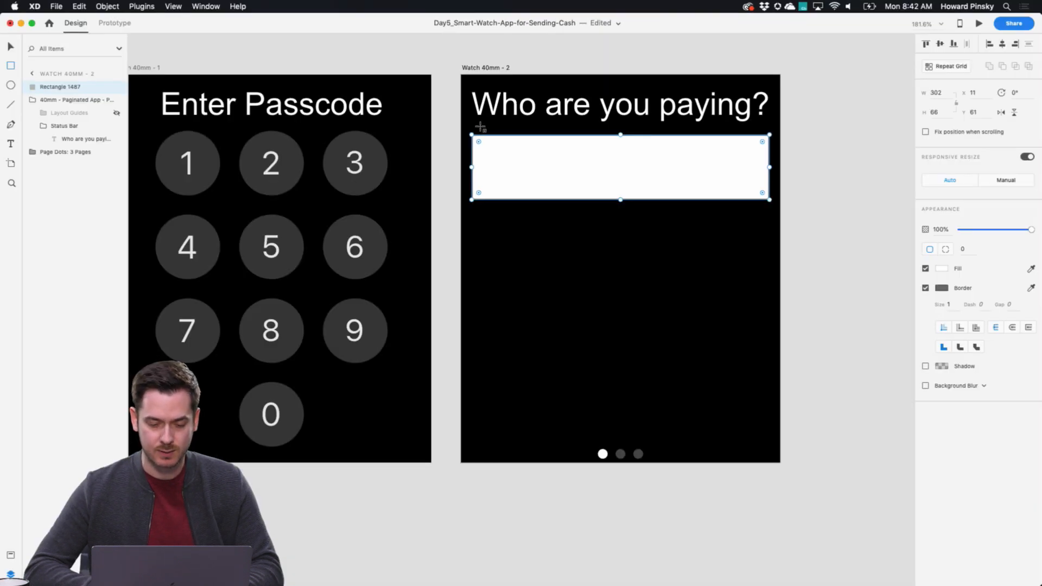
pyautogui.moveTo(479, 143); pyautogui.dragTo(489, 149)
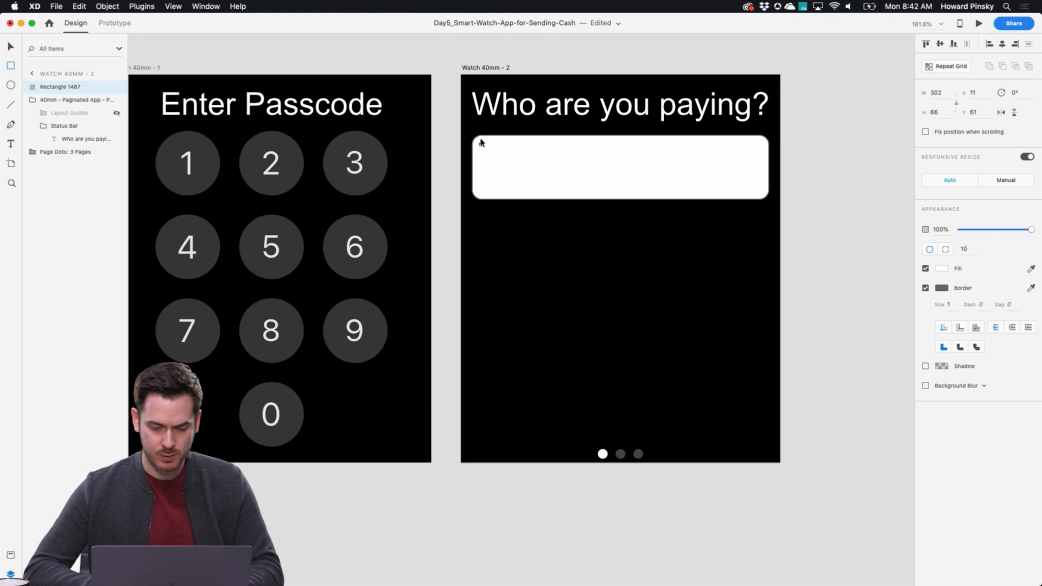
pyautogui.moveTo(482, 139); pyautogui.dragTo(482, 140)
# Fill the rounded rectangle with the dark gray sampled from a keypad key and remove its border
pyautogui.click(1032, 269)
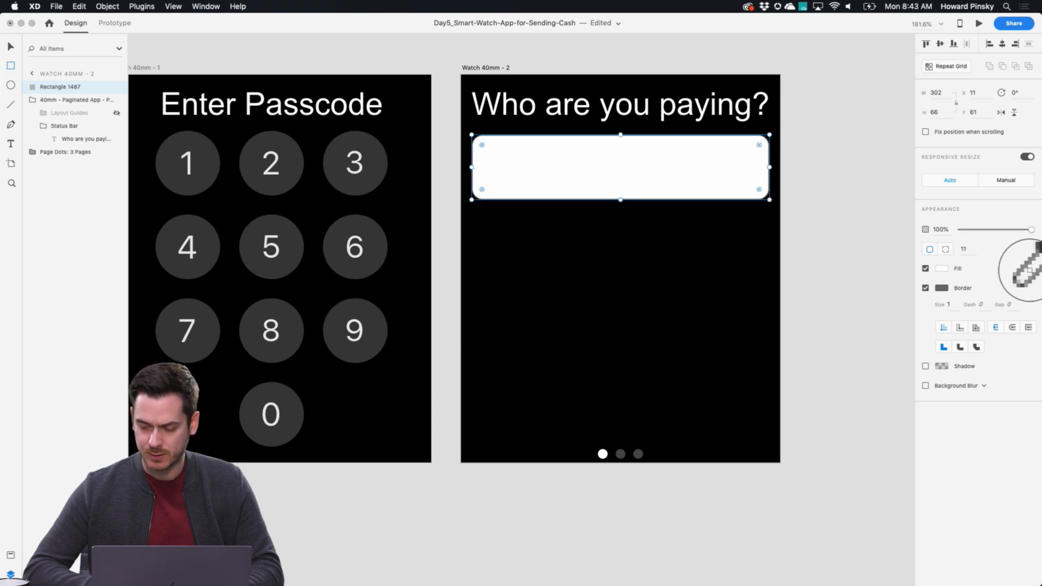
pyautogui.click(350, 182)
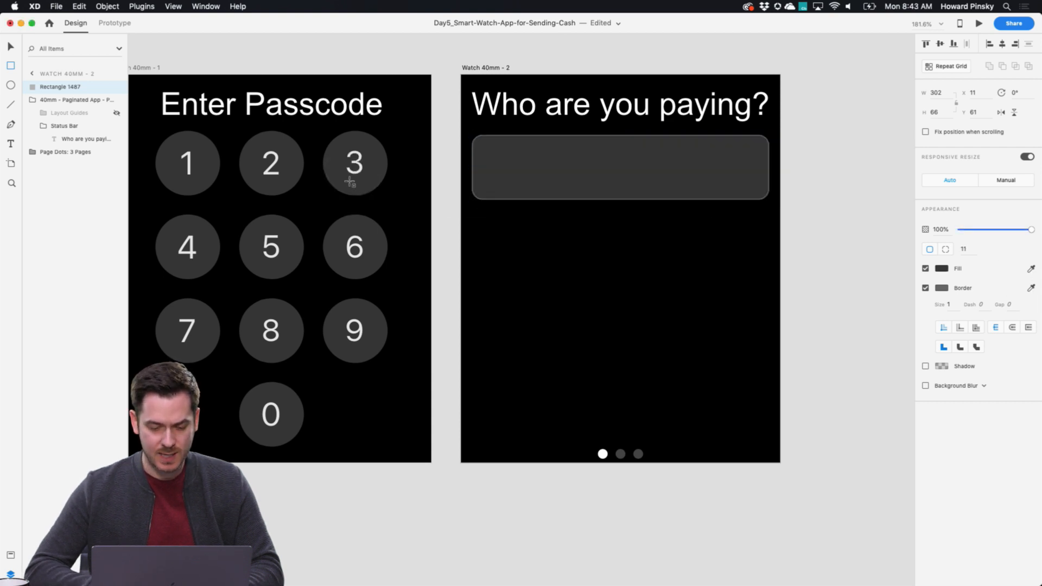
pyautogui.click(926, 289)
# Add a contact's first name as size 32 text inside the rounded rectangle, near its left end and vertically centered
pyautogui.click(498, 170)
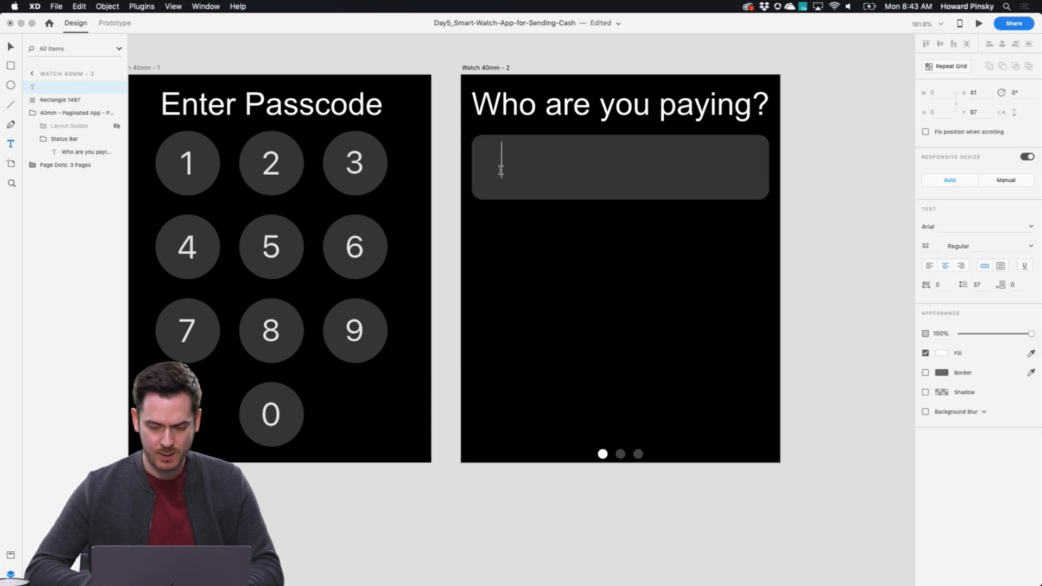
pyautogui.write('John')
pyautogui.click(12, 47)
pyautogui.moveTo(501, 166); pyautogui.dragTo(525, 171)
# Turn the name and rectangle into a Repeat Grid of five vertical rows and delete the artboard's page dots
pyautogui.click(752, 249)
pyautogui.moveTo(748, 226); pyautogui.dragTo(481, 146)
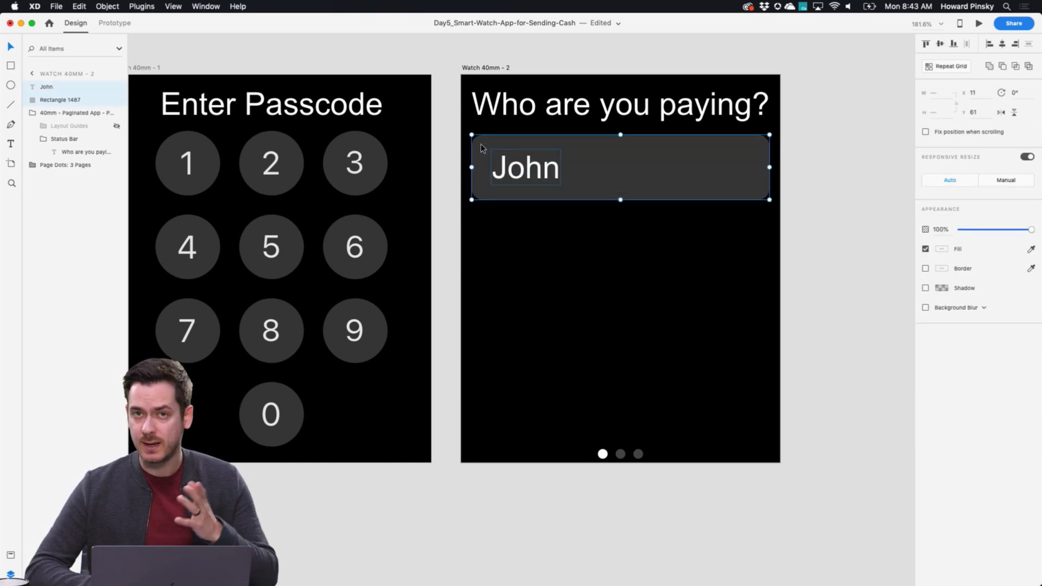
pyautogui.press('super+r')
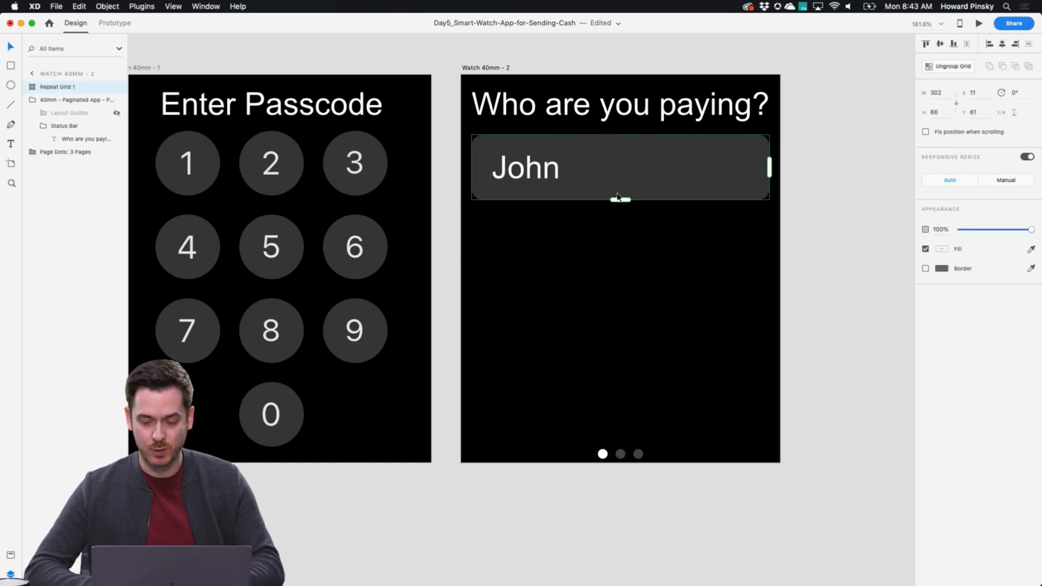
pyautogui.moveTo(590, 401); pyautogui.dragTo(659, 466)
pyautogui.press('Delete')
pyautogui.click(636, 155)
pyautogui.moveTo(621, 202); pyautogui.dragTo(630, 545)
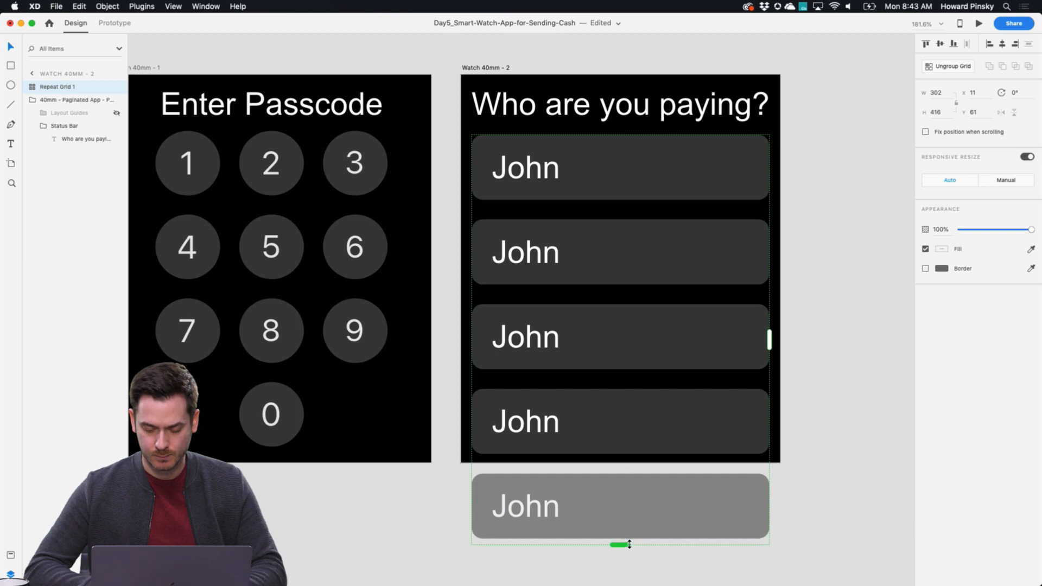
# Tighten the vertical gap between the Repeat Grid's rows
pyautogui.moveTo(633, 299); pyautogui.dragTo(632, 281)
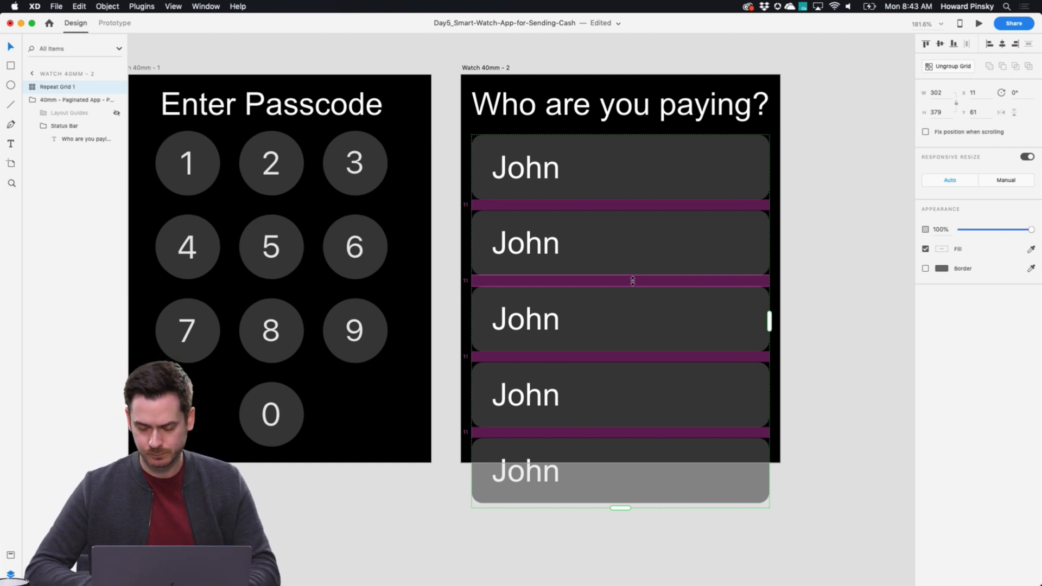
pyautogui.moveTo(632, 281); pyautogui.dragTo(633, 282)
pyautogui.click(814, 282)
# Switch to Finder, preview names.txt in the Watch folder, and use the file to populate the Repeat Grid's name text
pyautogui.click(653, 189)
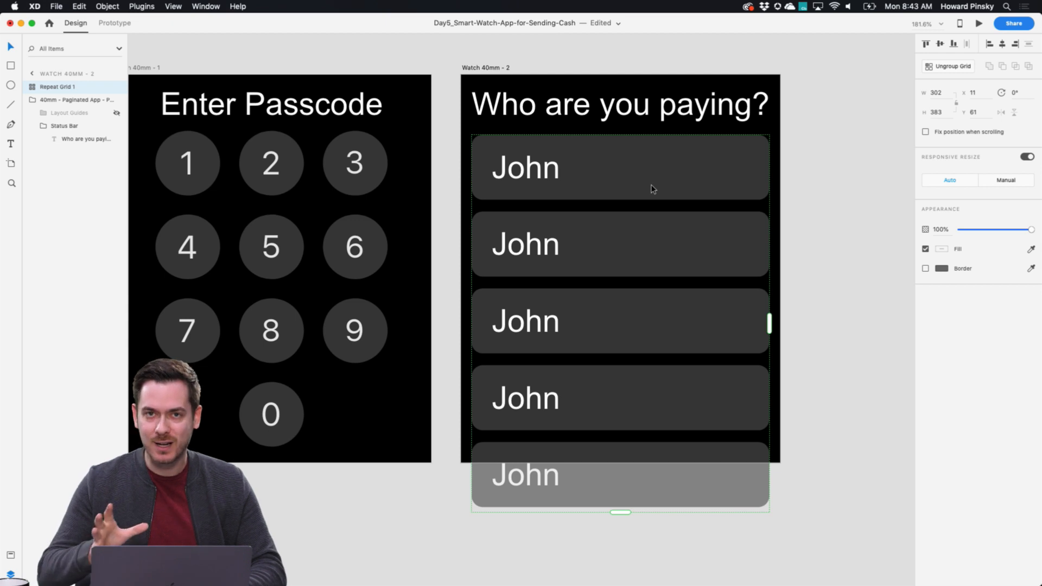
pyautogui.press('super+Tab')
pyautogui.press('super+Tab')
pyautogui.press('super+Tab')
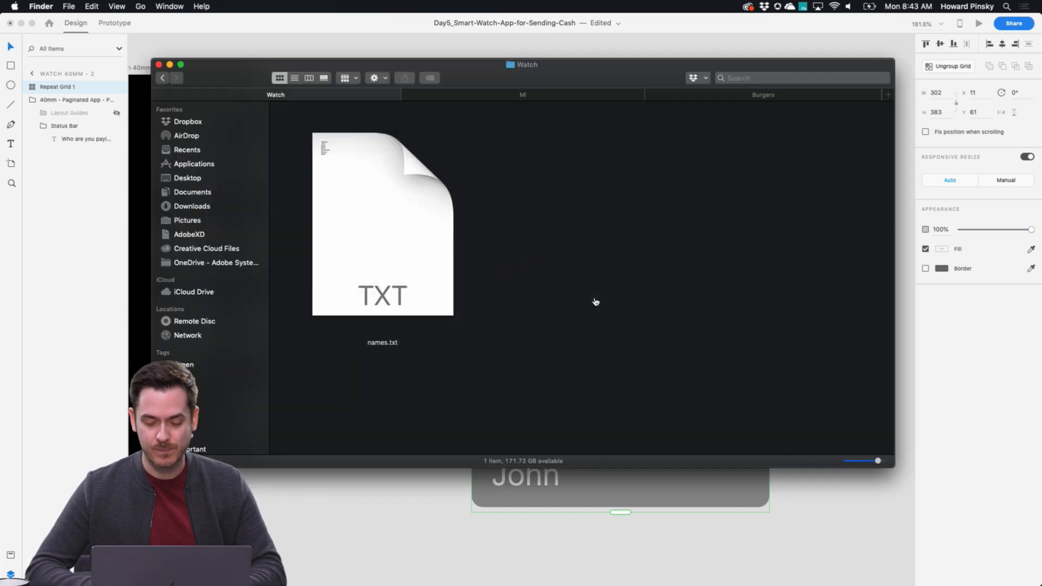
pyautogui.click(417, 221)
pyautogui.press('space')
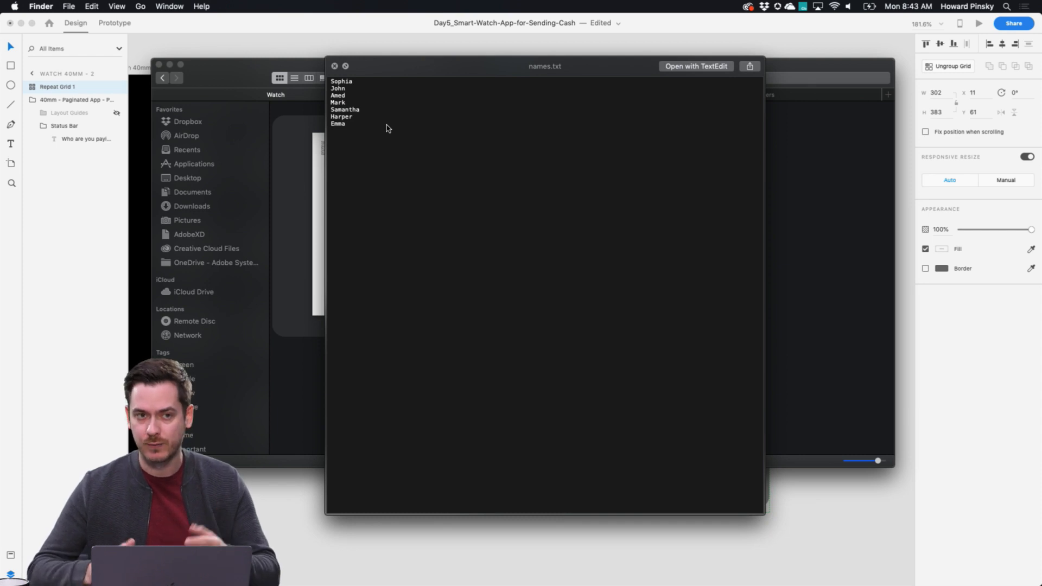
pyautogui.press('space')
pyautogui.press('super+Tab')
pyautogui.moveTo(359, 226); pyautogui.dragTo(529, 177)
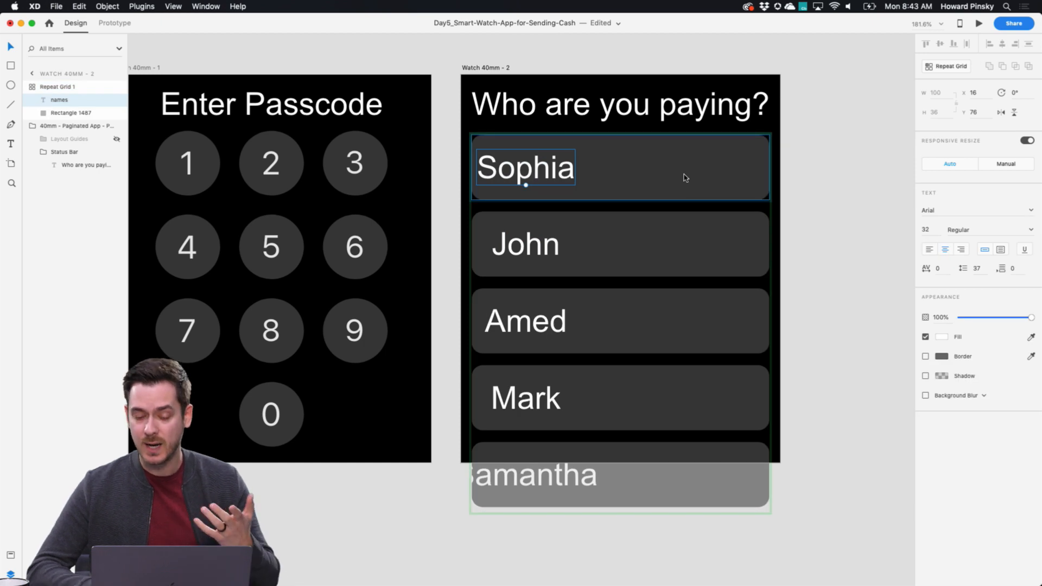
# Left-align the names in the Repeat Grid and shift them right to leave padding inside the rows
pyautogui.doubleClick(531, 157)
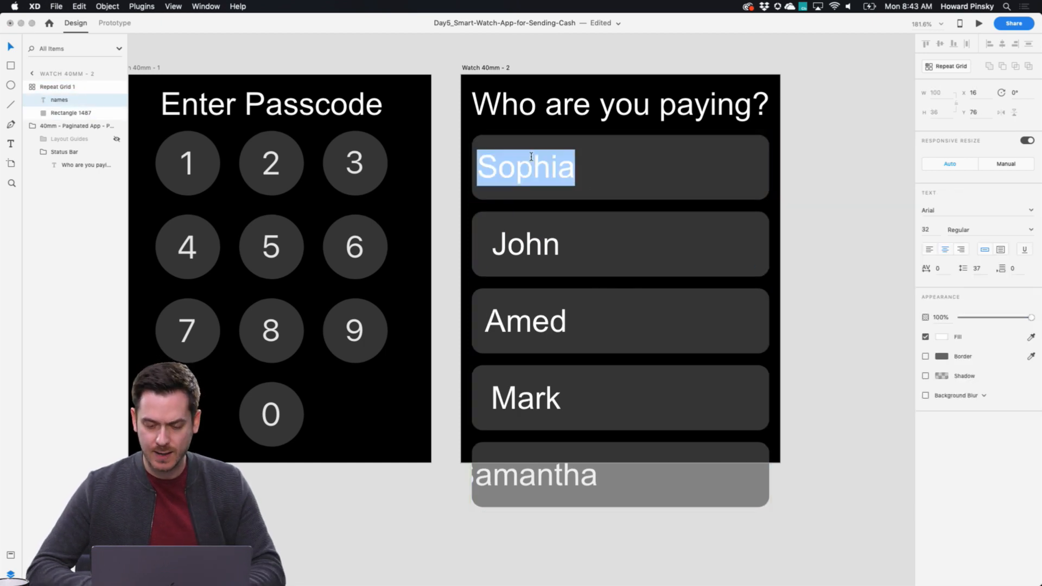
pyautogui.click(930, 249)
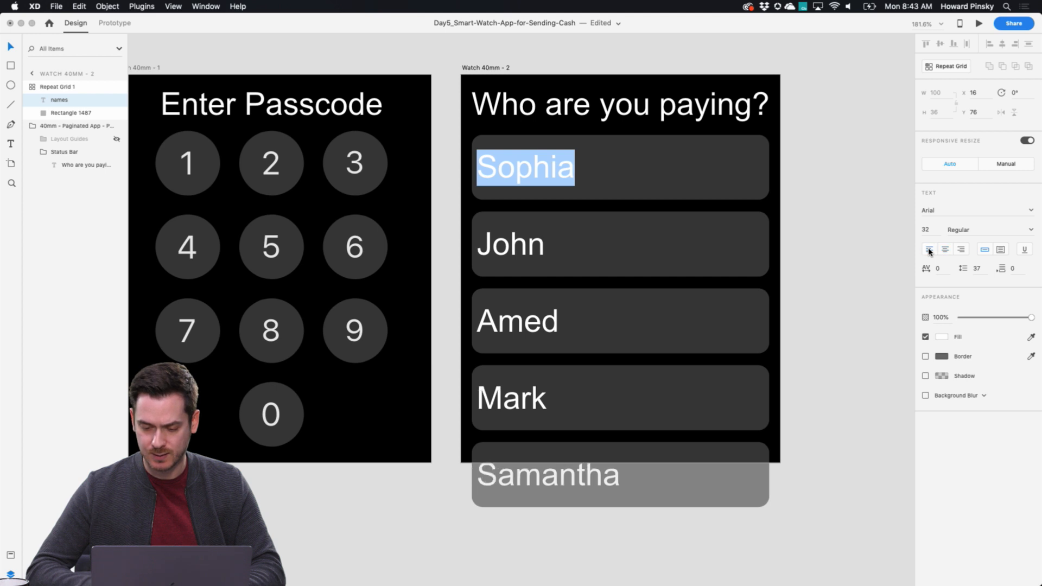
pyautogui.press('Escape')
pyautogui.moveTo(505, 170); pyautogui.dragTo(528, 170)
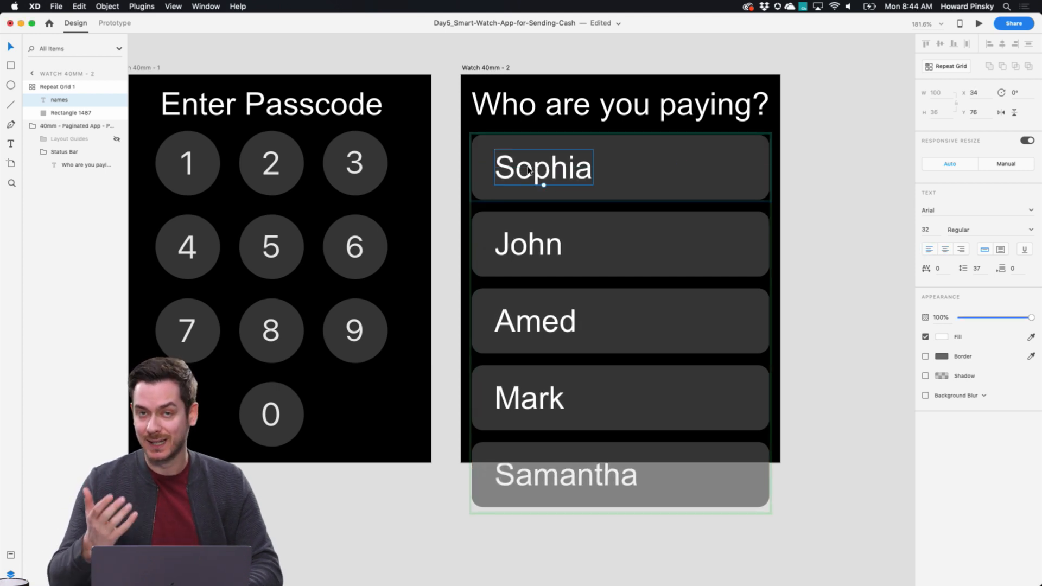
pyautogui.moveTo(540, 171)
pyautogui.mouseDown()
pyautogui.moveTo(644, 168)
pyautogui.moveTo(523, 164)
pyautogui.moveTo(549, 158)
pyautogui.moveTo(521, 146)
pyautogui.moveTo(781, 147)
pyautogui.moveTo(548, 177)
pyautogui.mouseUp()
pyautogui.moveTo(627, 164); pyautogui.dragTo(539, 170)
pyautogui.click(875, 158)
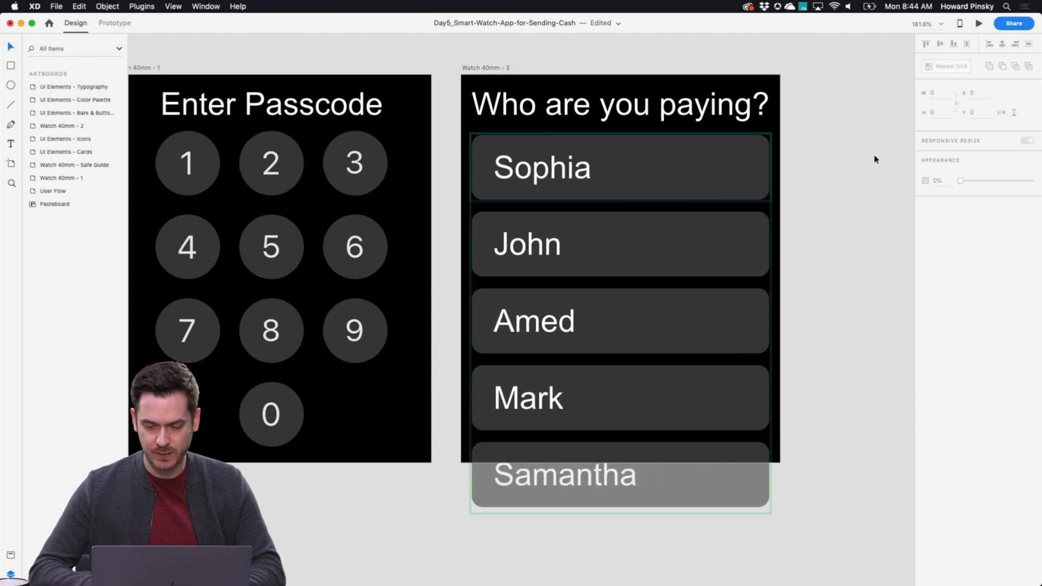
# Duplicate the Watch 40mm - 2 artboard, keeping the copy directly to its right
pyautogui.scroll(-5, 838, 175)
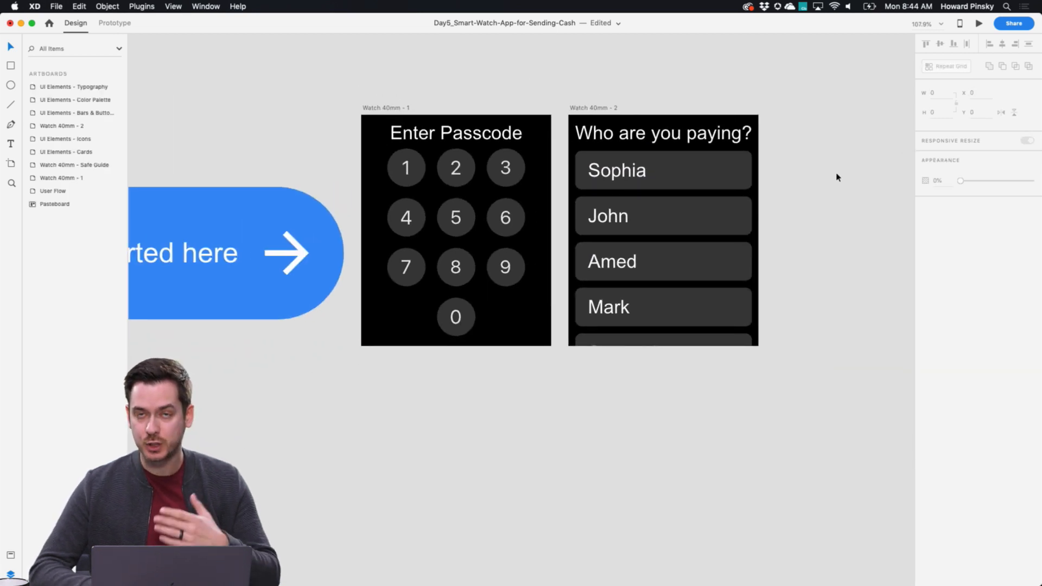
pyautogui.hscroll(5, 838, 178)
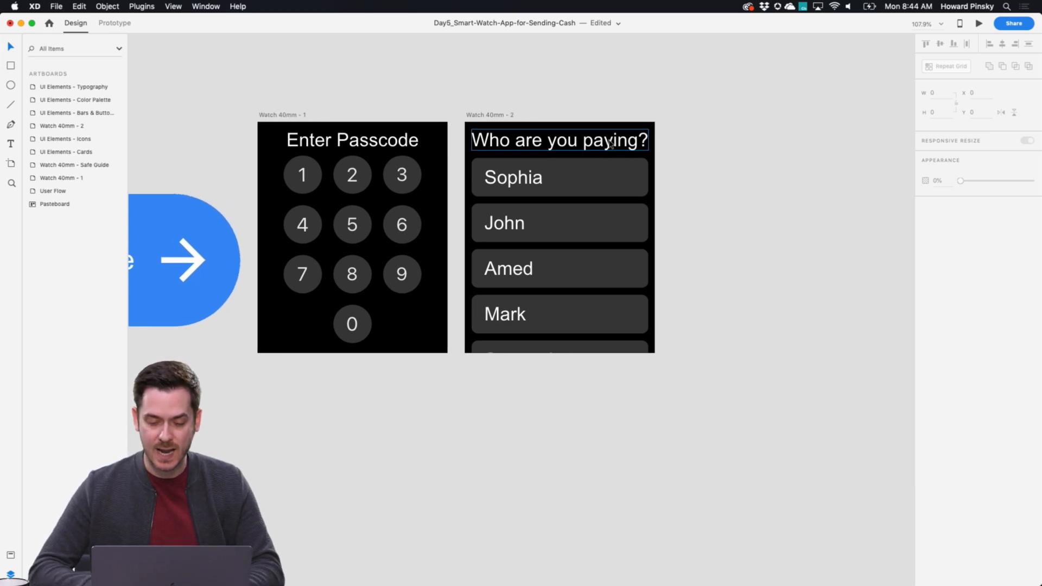
pyautogui.click(460, 116)
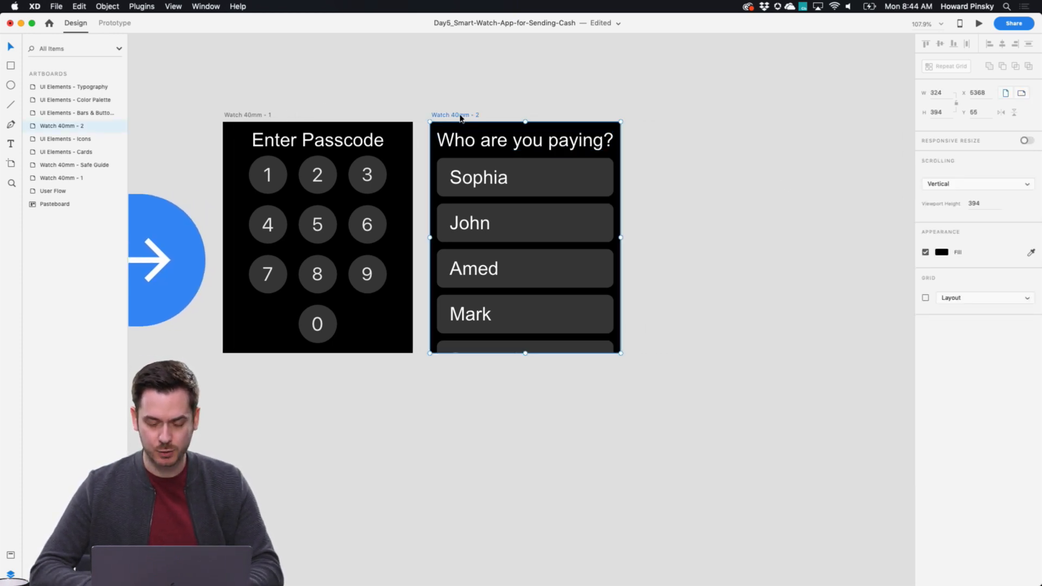
pyautogui.press('super+d')
pyautogui.hscroll(4, 757, 171)
pyautogui.moveTo(597, 112); pyautogui.dragTo(575, 111)
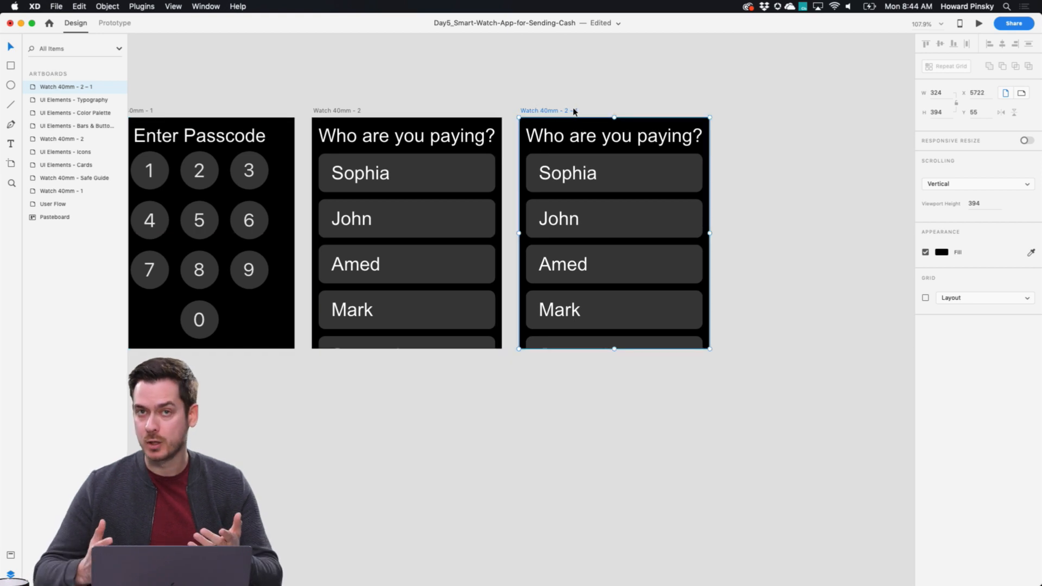
# Change the duplicated artboard's title to "Choose an amount"
pyautogui.click(612, 142)
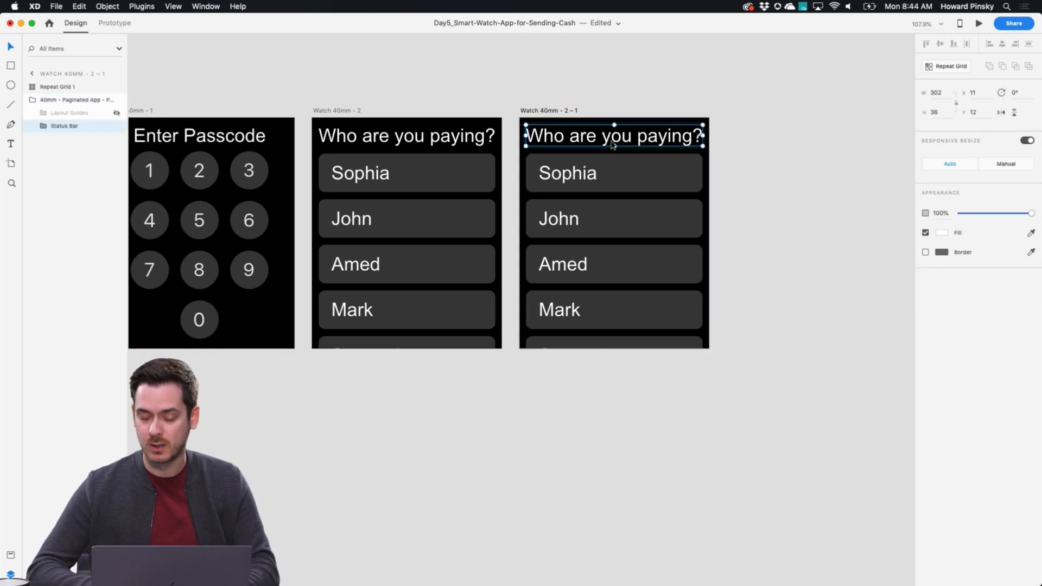
pyautogui.doubleClick(613, 145)
pyautogui.press('super+a')
pyautogui.write('Choose an amount')
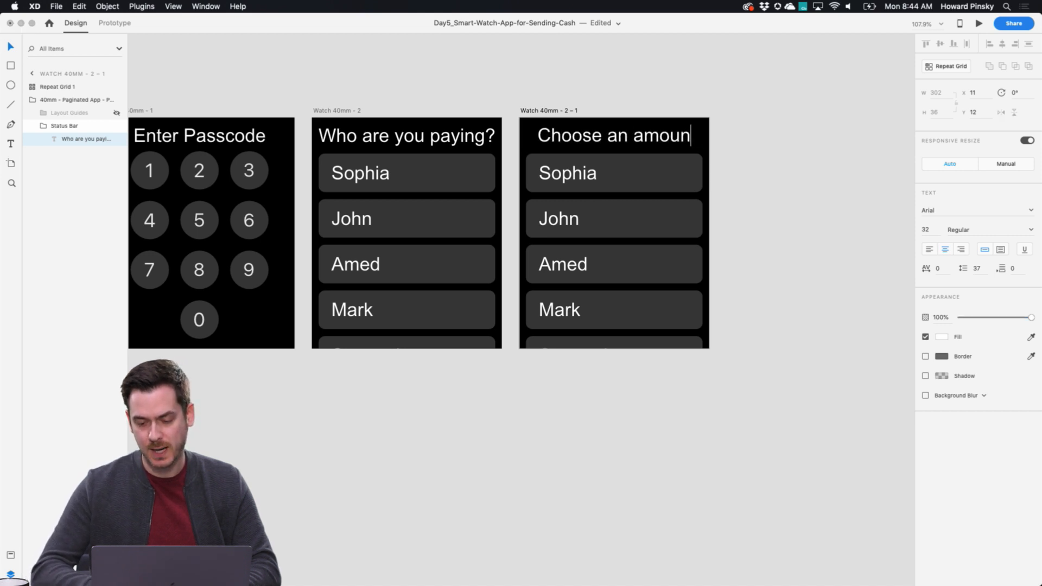
pyautogui.click(363, 68)
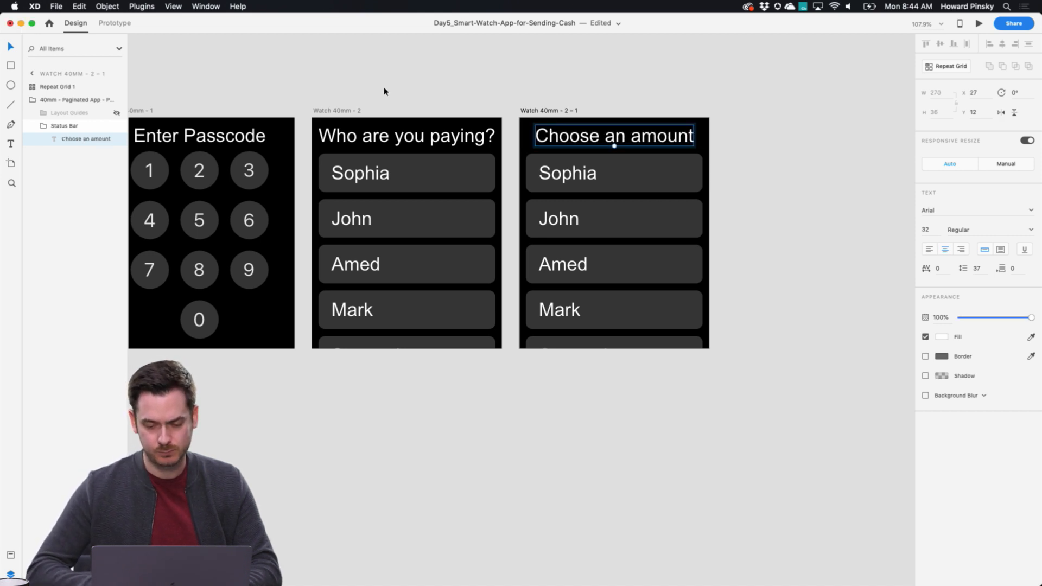
# Delete the name list's Repeat Grid from the "Choose an amount" artboard and get the Rectangle tool ready
pyautogui.click(659, 190)
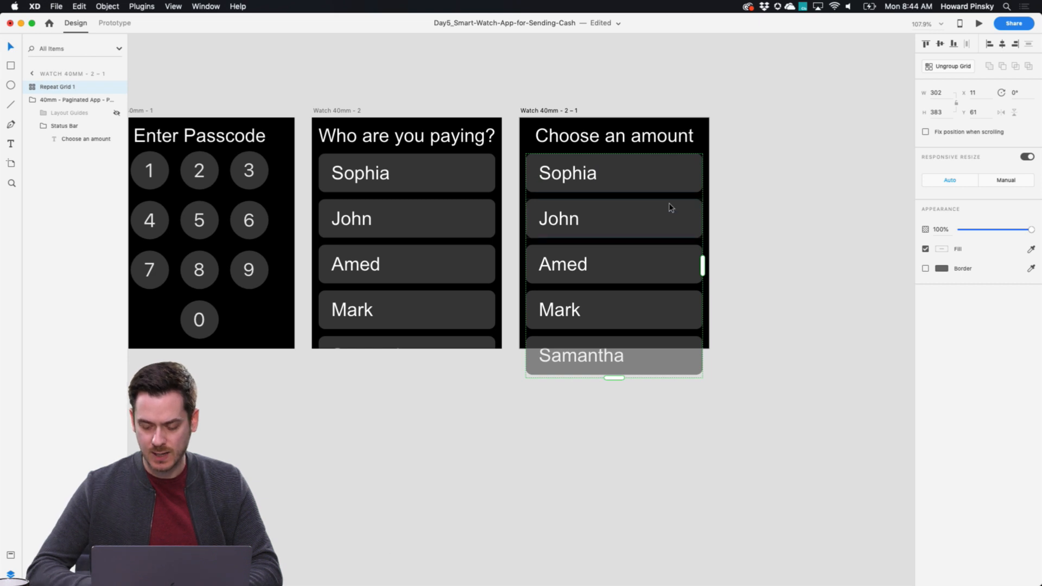
pyautogui.press('Delete')
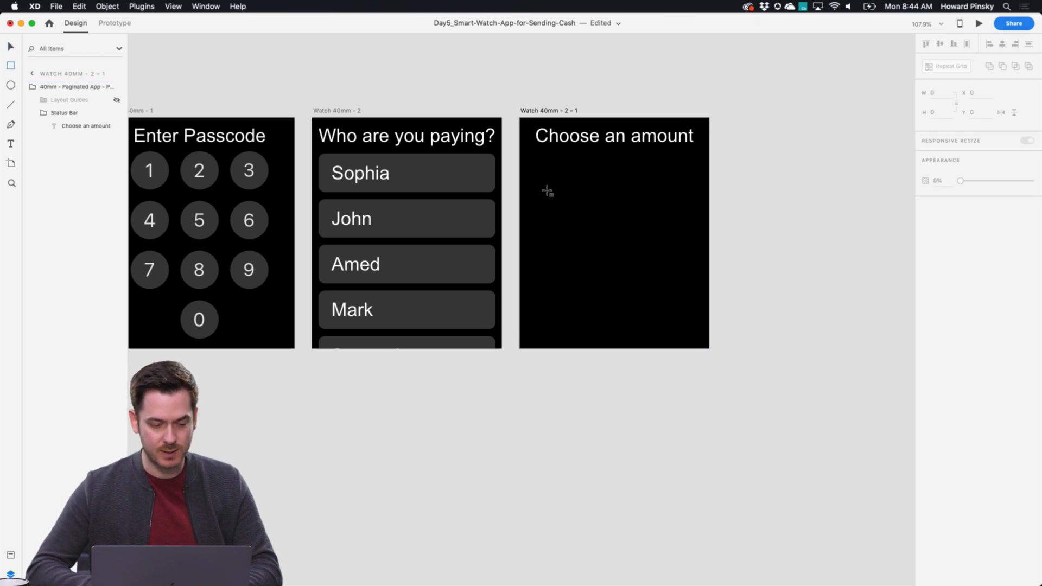
pyautogui.scroll(2, 617, 208)
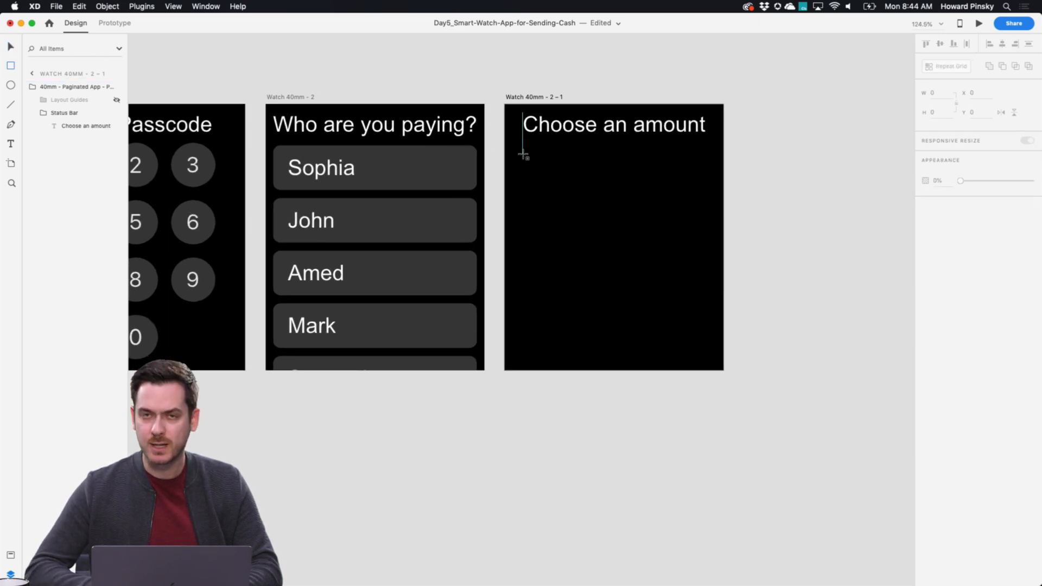
# Draw a rectangle about 120 by 68 px below the "Choose an amount" title and round its corners to 13
pyautogui.moveTo(523, 155)
pyautogui.mouseDown()
pyautogui.moveTo(615, 201)
pyautogui.moveTo(606, 200)
pyautogui.mouseUp()
pyautogui.scroll(-3, 605, 200)
pyautogui.scroll(5, 606, 201)
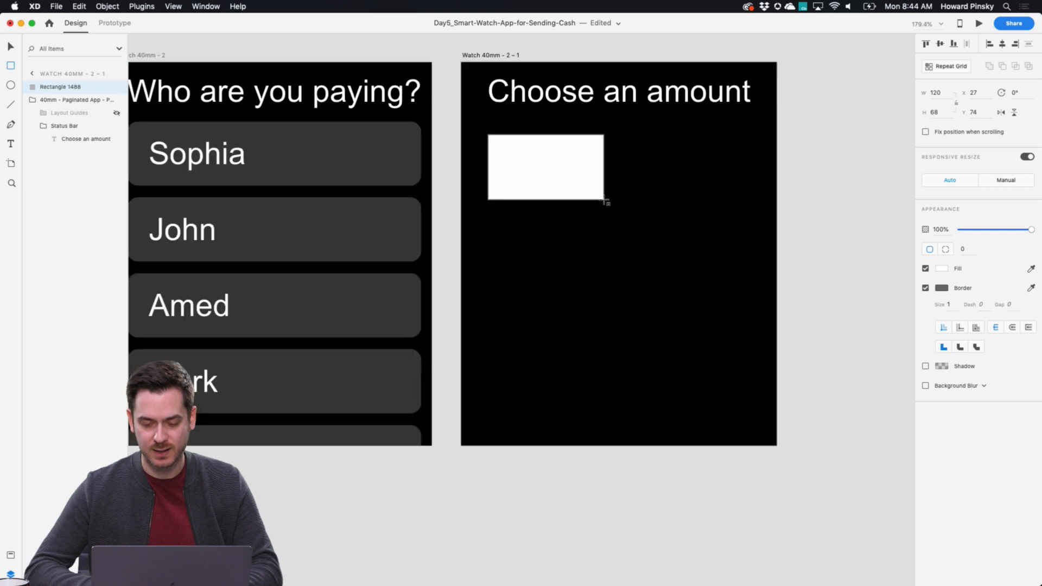
pyautogui.moveTo(597, 193); pyautogui.dragTo(593, 192)
# Fill the rectangle with the dark grey sampled from the payee rows and remove its border
pyautogui.click(1031, 269)
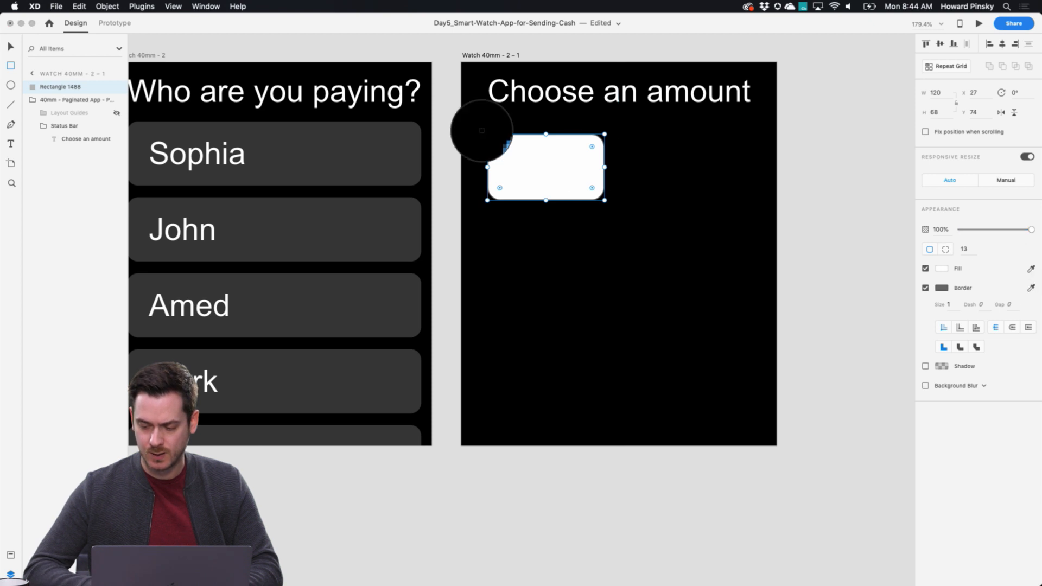
pyautogui.click(380, 158)
pyautogui.click(926, 289)
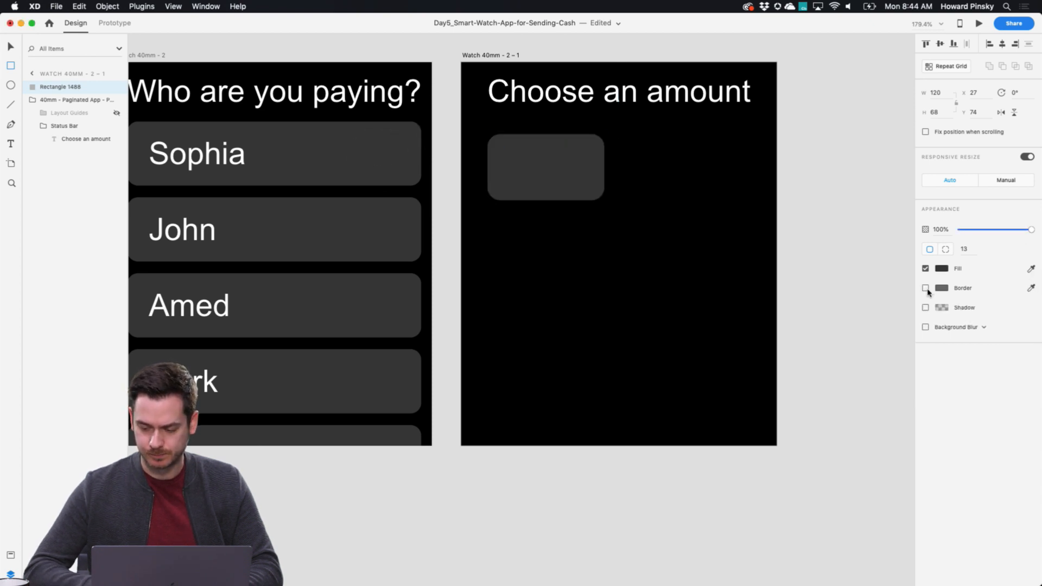
# Add the text "$1" and centre it horizontally and vertically inside the grey button
pyautogui.press('t')
pyautogui.click(546, 172)
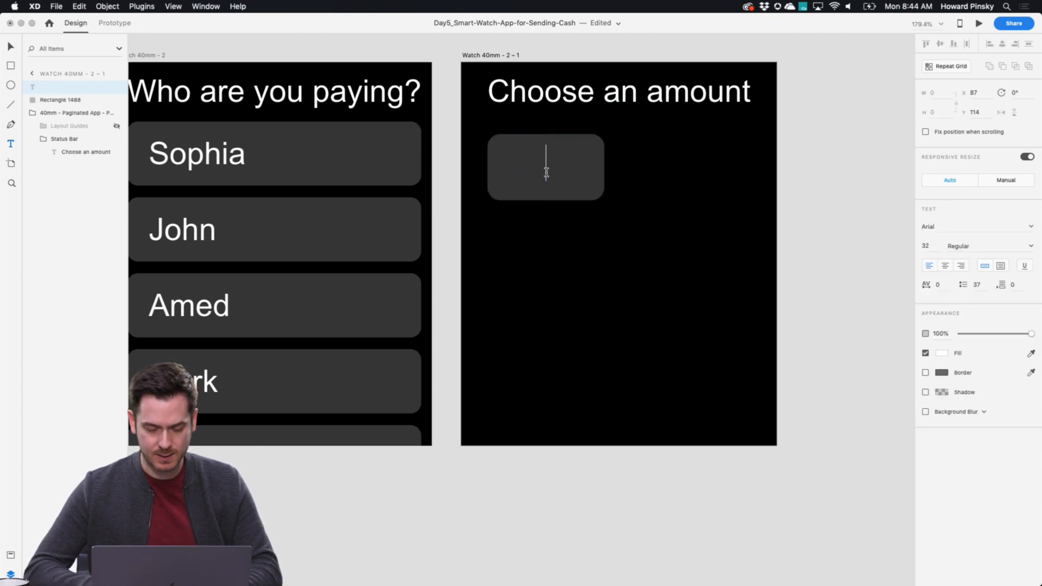
pyautogui.write('$1')
pyautogui.press('Escape')
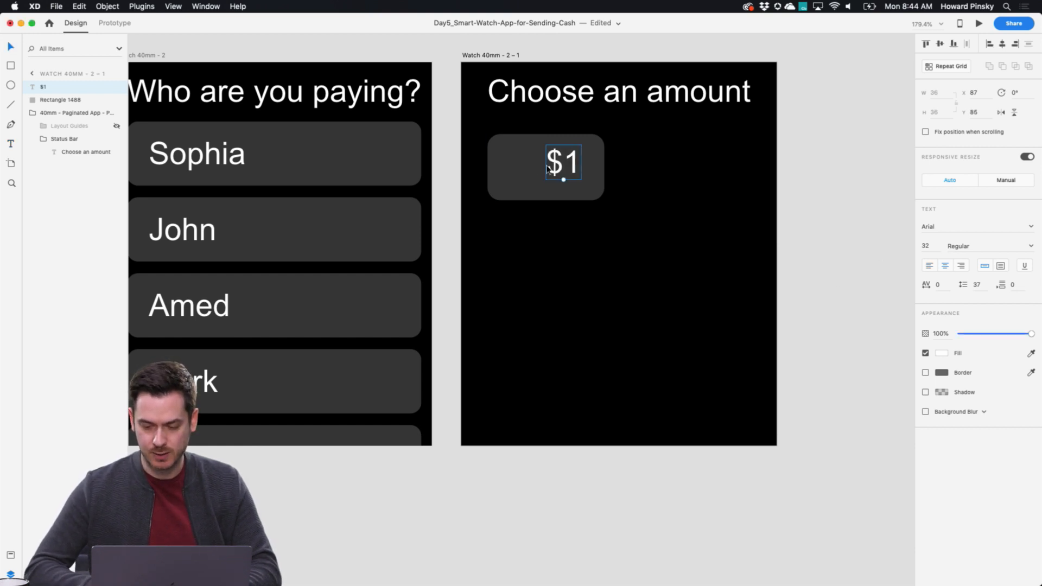
pyautogui.moveTo(573, 165); pyautogui.dragTo(557, 170)
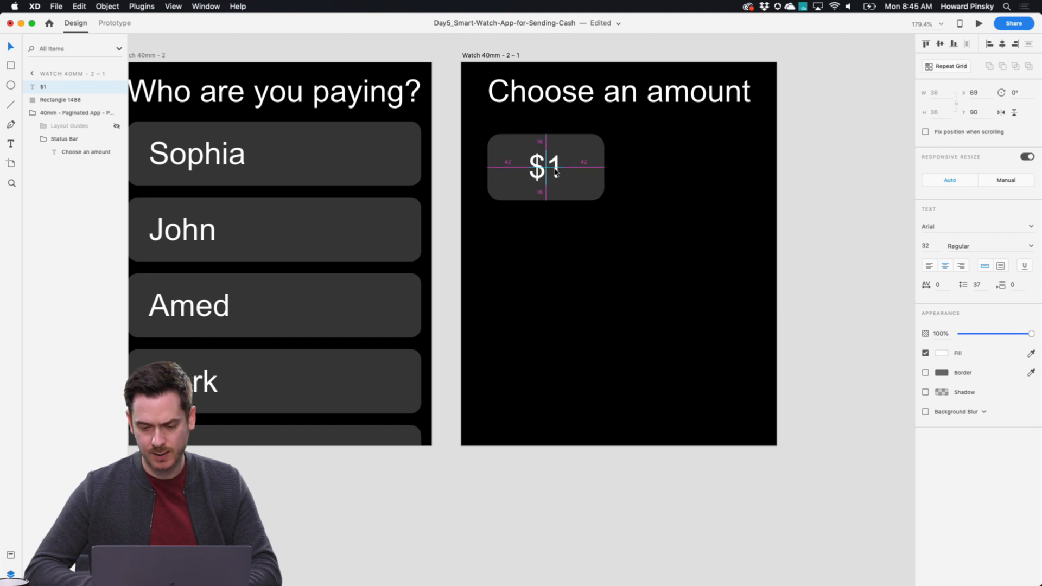
pyautogui.click(656, 226)
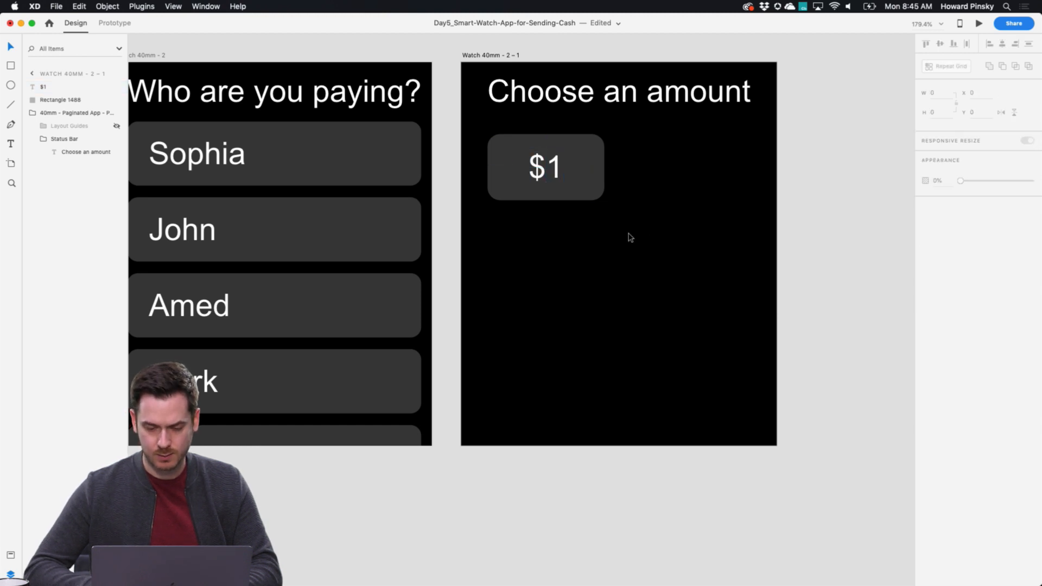
# Turn the $1 button and its label into a Repeat Grid of two columns and three rows
pyautogui.hscroll(1, 597, 207)
pyautogui.click(509, 148)
pyautogui.moveTo(617, 215); pyautogui.dragTo(743, 159)
pyautogui.press('super+r')
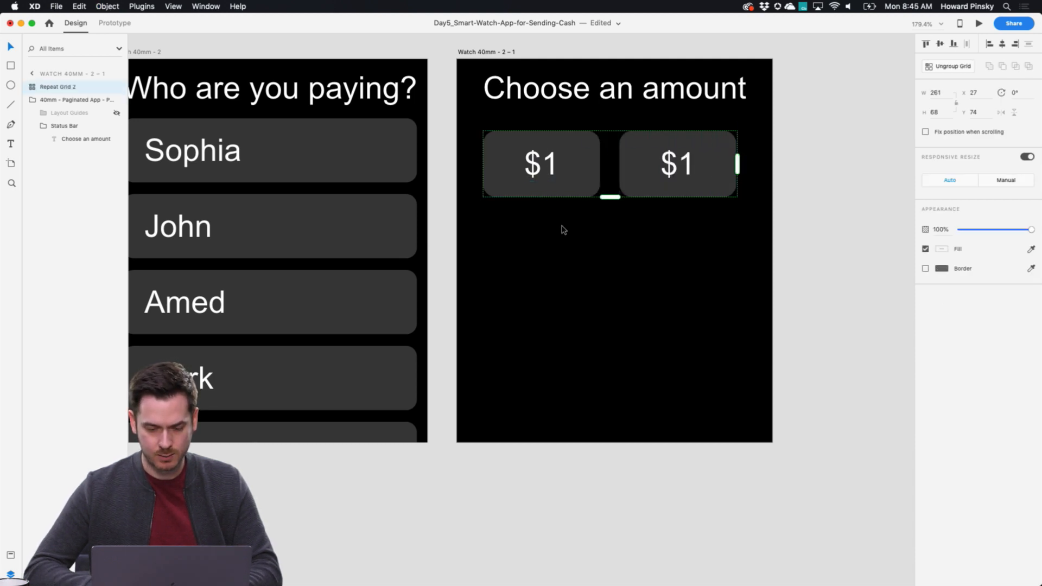
pyautogui.moveTo(608, 198); pyautogui.dragTo(639, 373)
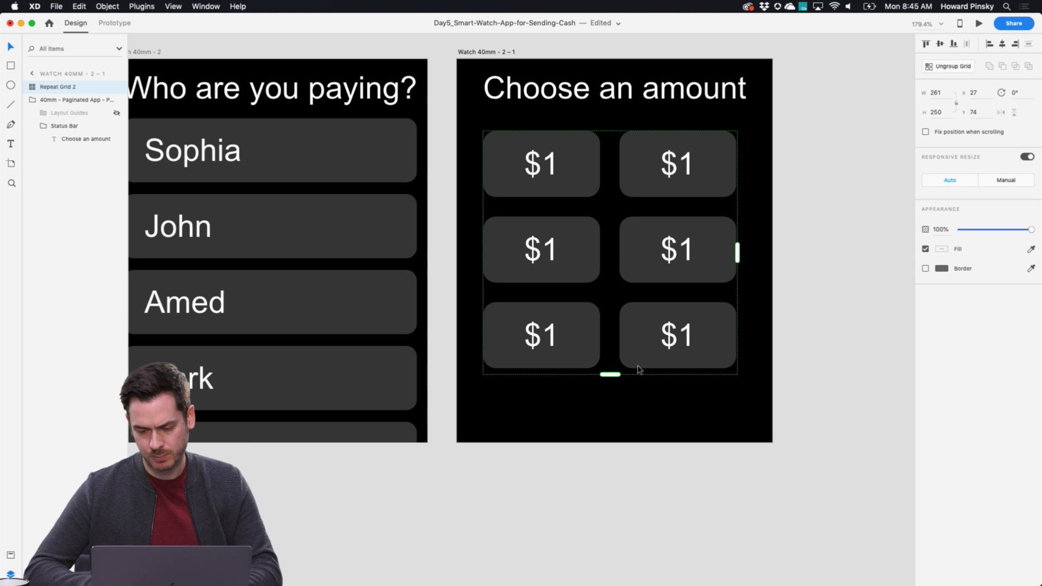
# Adjust the spacing between the grid's rows and shift the grid closer to the title, at X 32 and Y 64
pyautogui.moveTo(620, 293); pyautogui.dragTo(622, 287)
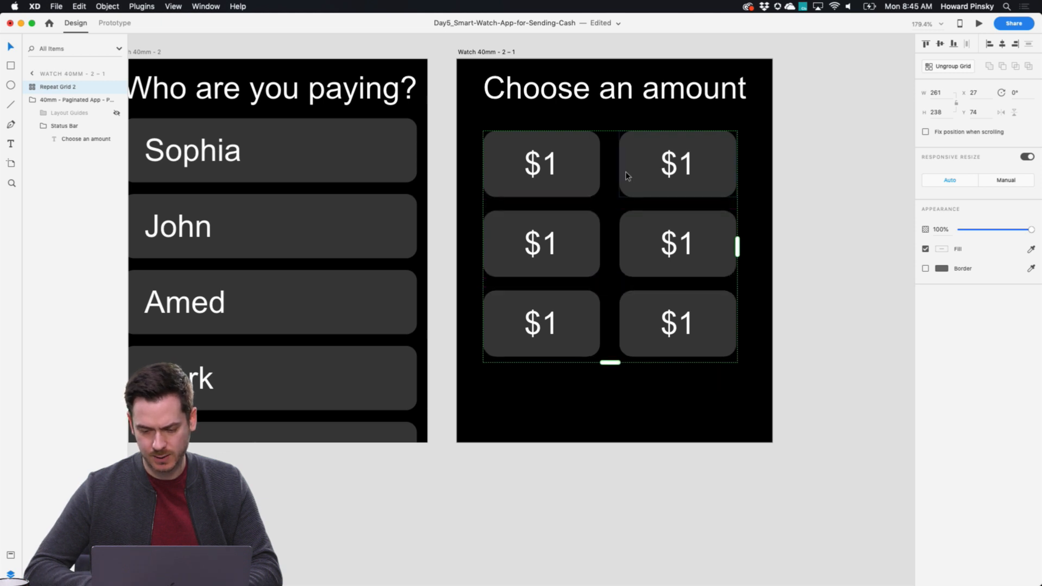
pyautogui.moveTo(612, 184); pyautogui.dragTo(613, 185)
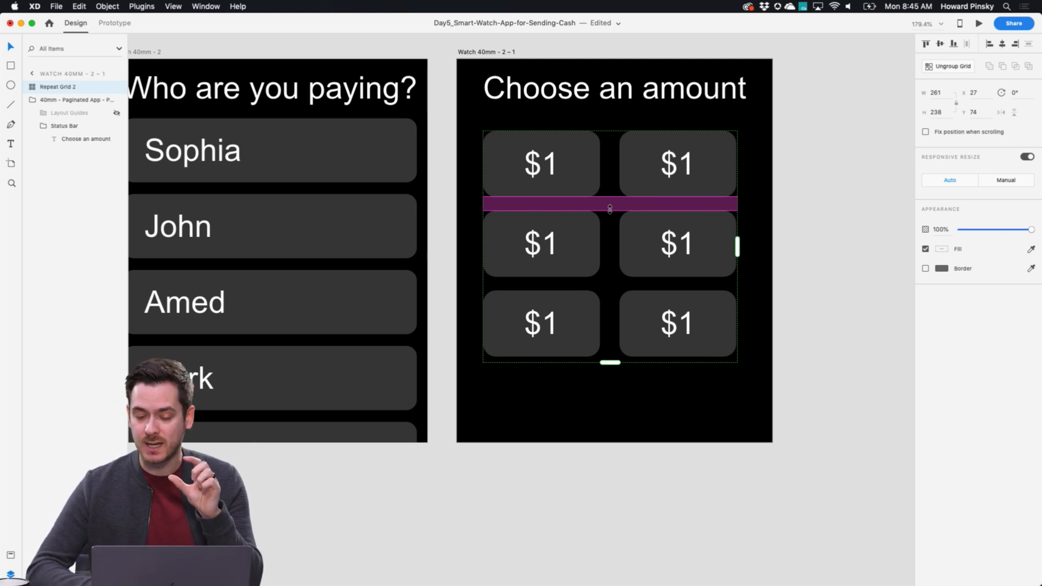
pyautogui.scroll(5, 682, 163)
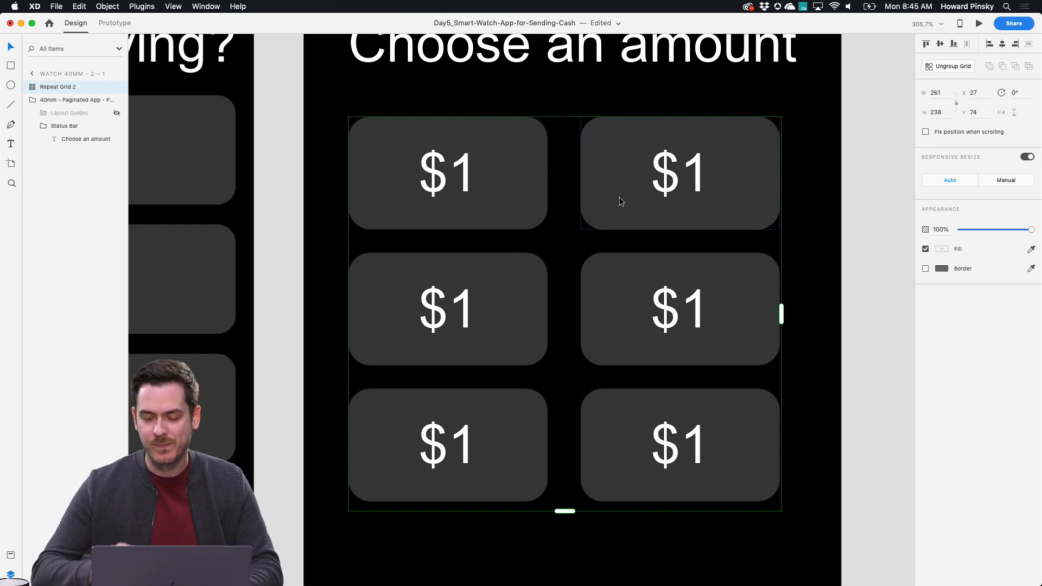
pyautogui.scroll(-3, 619, 202)
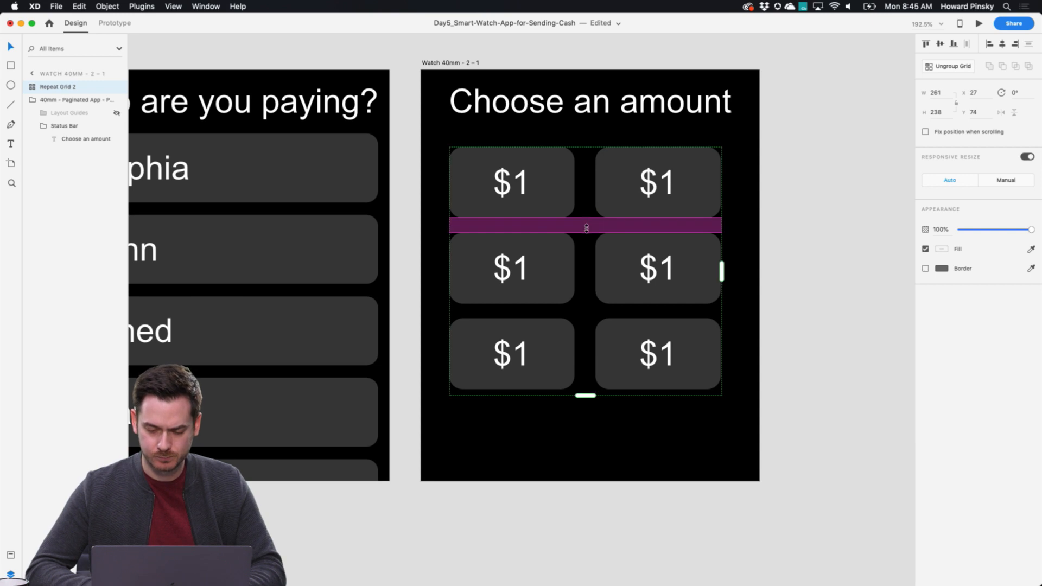
pyautogui.moveTo(549, 227); pyautogui.dragTo(552, 234)
pyautogui.moveTo(641, 191); pyautogui.dragTo(646, 180)
# Change the label of the grid's second button to "$5" and of the third button to "$10"
pyautogui.doubleClick(663, 179)
pyautogui.doubleClick(672, 170)
pyautogui.write('$5')
pyautogui.click(530, 270)
pyautogui.doubleClick(531, 271)
pyautogui.write('$10')
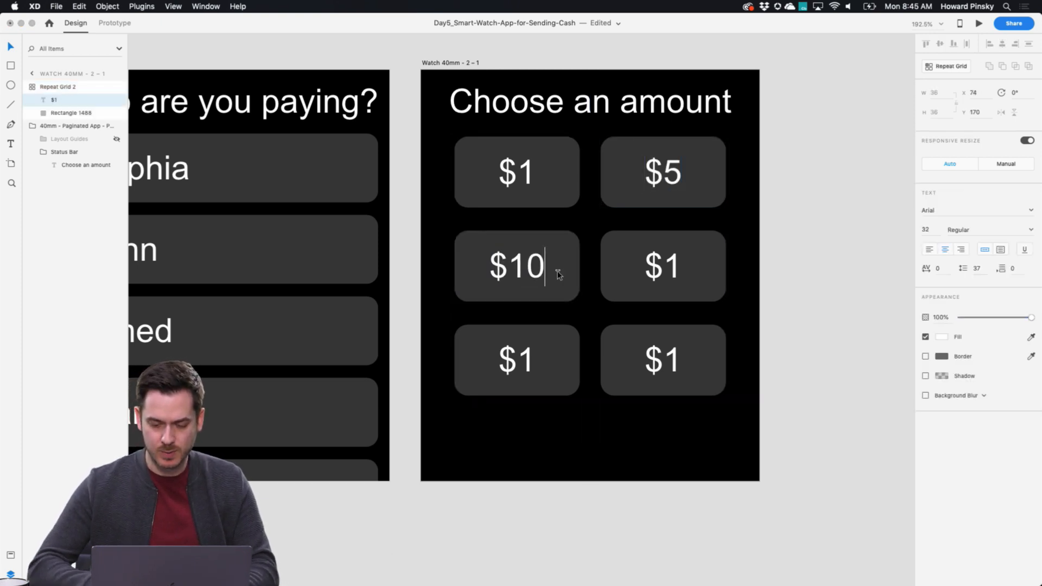
# Change the labels of the last three buttons to "$15", "$20" and "$25"
pyautogui.doubleClick(684, 268)
pyautogui.write('$15')
pyautogui.doubleClick(512, 361)
pyautogui.write('$20')
pyautogui.doubleClick(652, 362)
pyautogui.write('$25')
pyautogui.press('Escape')
pyautogui.scroll(-1, 624, 352)
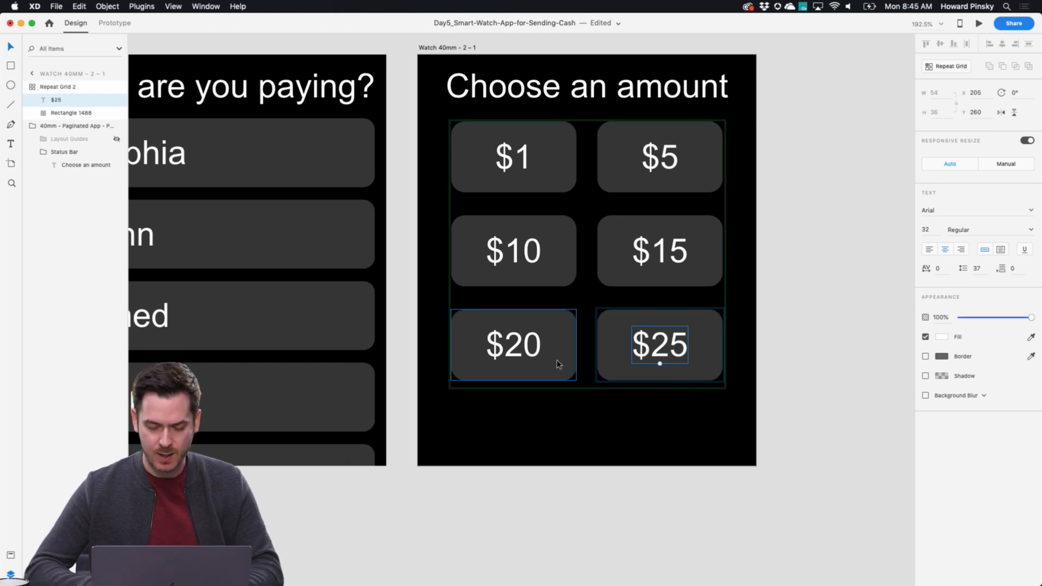
# Ungroup the amount buttons' Repeat Grid into separate button groups
pyautogui.click(558, 364)
pyautogui.click(645, 419)
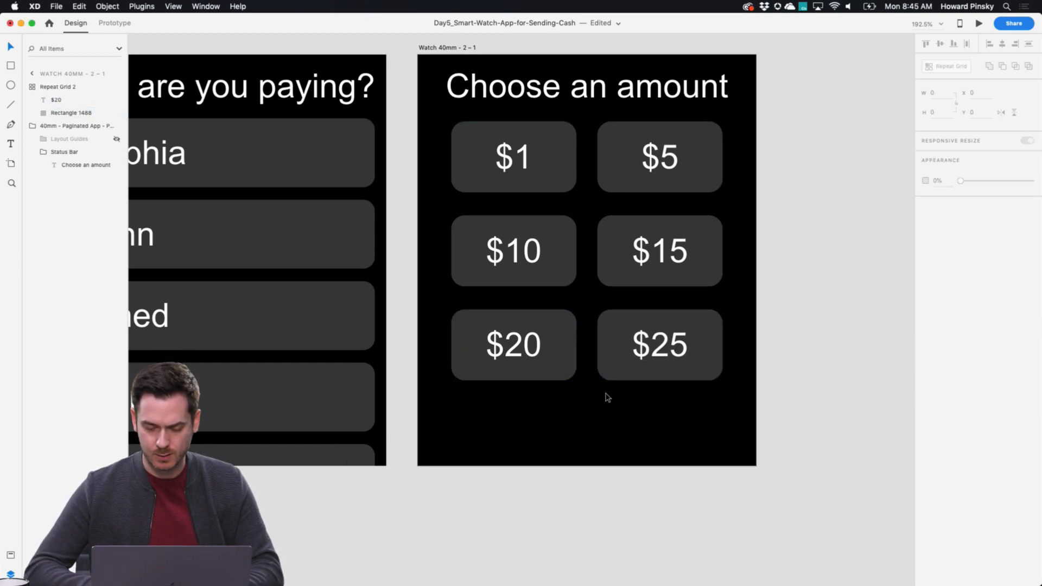
pyautogui.click(551, 344)
pyautogui.rightClick(552, 342)
pyautogui.click(576, 431)
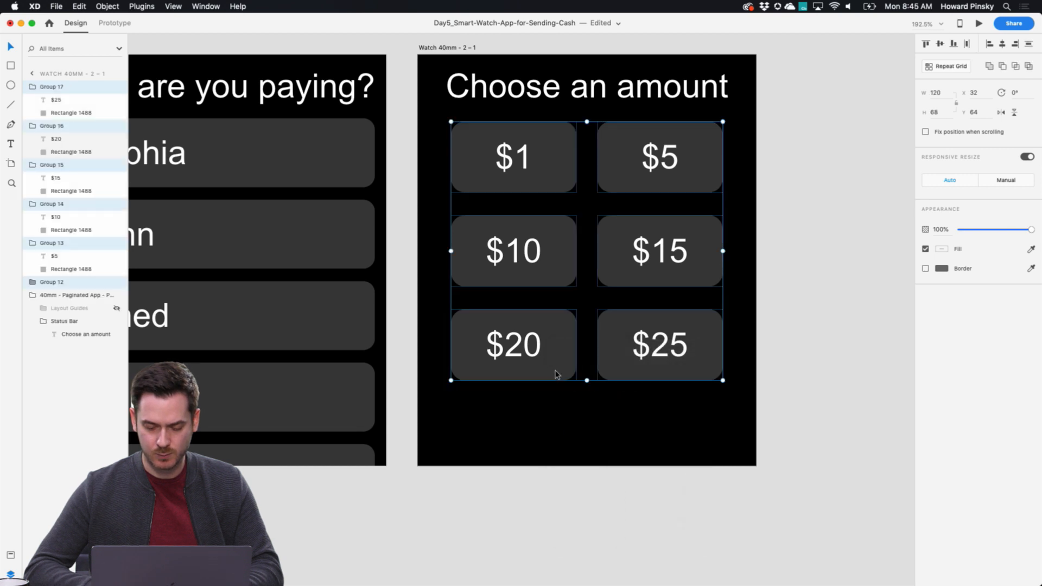
pyautogui.press('Escape')
# Duplicate the $20 button directly below it, reduce the copy's height to about 46 px and change its label to "Other"
pyautogui.keyDown('alt'); pyautogui.moveTo(564, 326); pyautogui.dragTo(555, 412); pyautogui.keyUp('alt')
pyautogui.moveTo(513, 466); pyautogui.dragTo(513, 446)
pyautogui.doubleClick(515, 418)
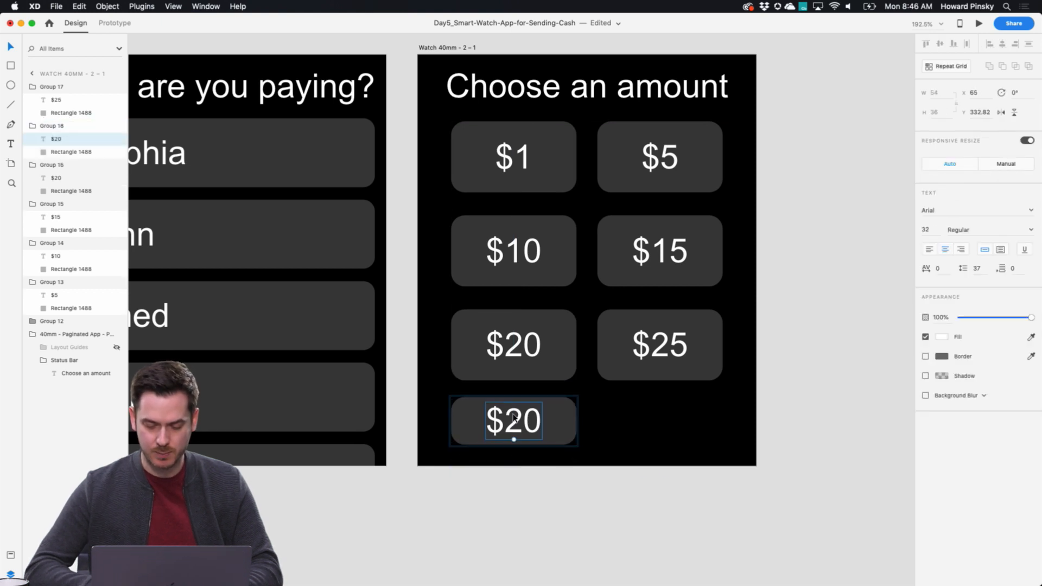
pyautogui.doubleClick(514, 416)
pyautogui.click(615, 423)
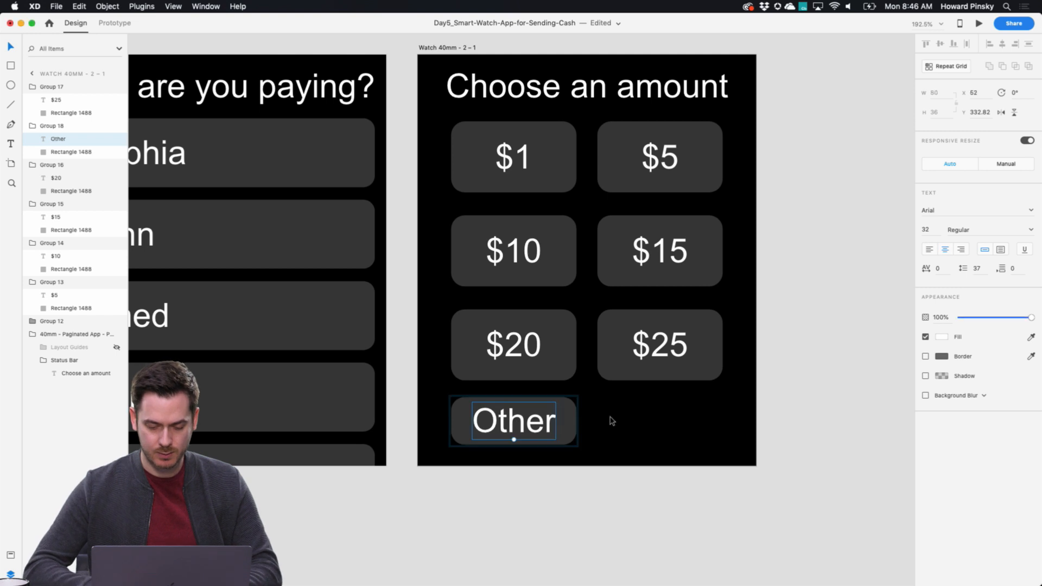
# Reduce the "Other" label to size 24, centre it in its button and set the button's corner radius to 9
pyautogui.moveTo(514, 440); pyautogui.dragTo(516, 425)
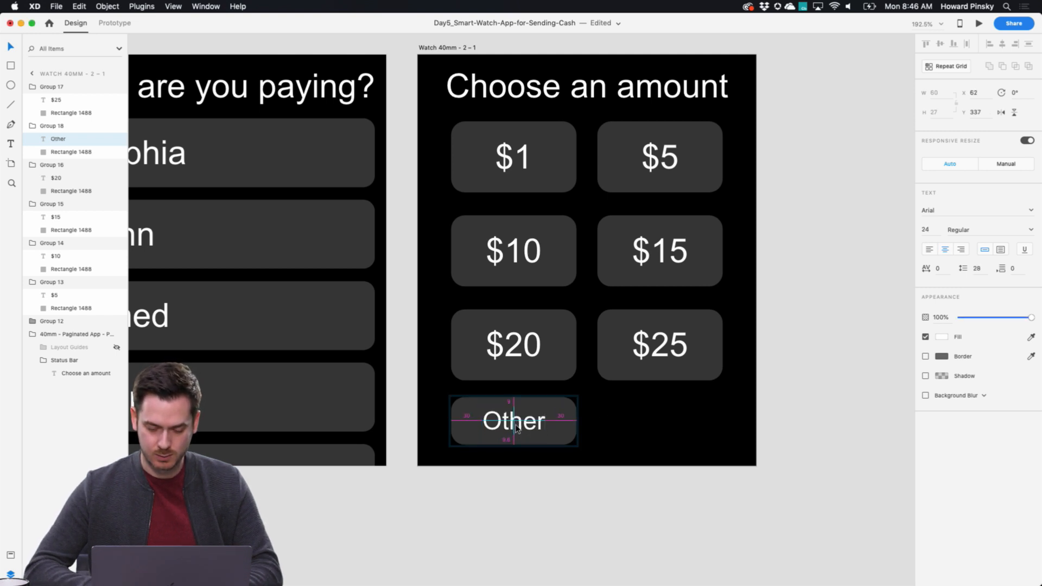
pyautogui.click(608, 406)
pyautogui.click(562, 417)
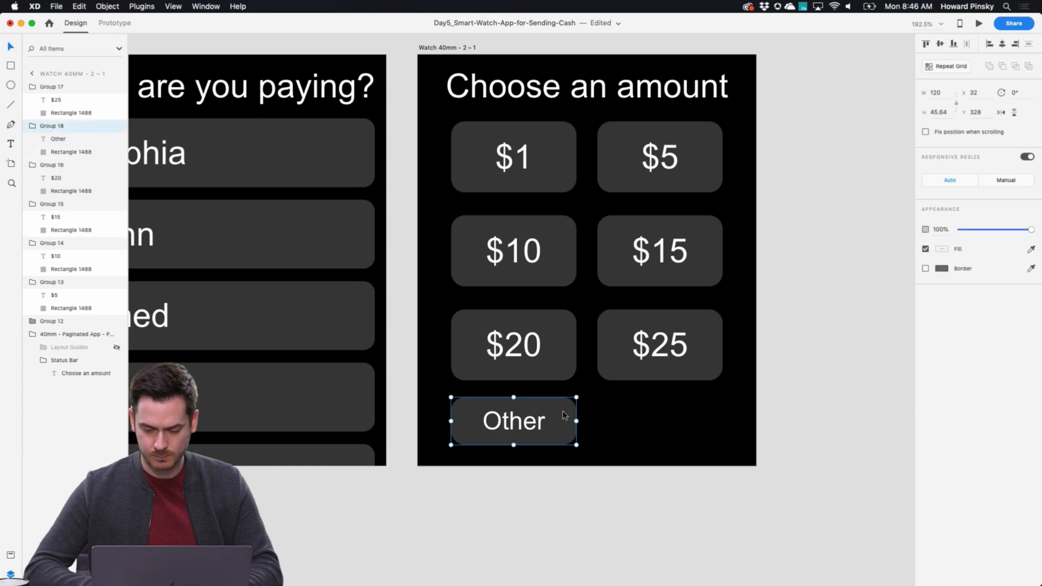
pyautogui.doubleClick(565, 415)
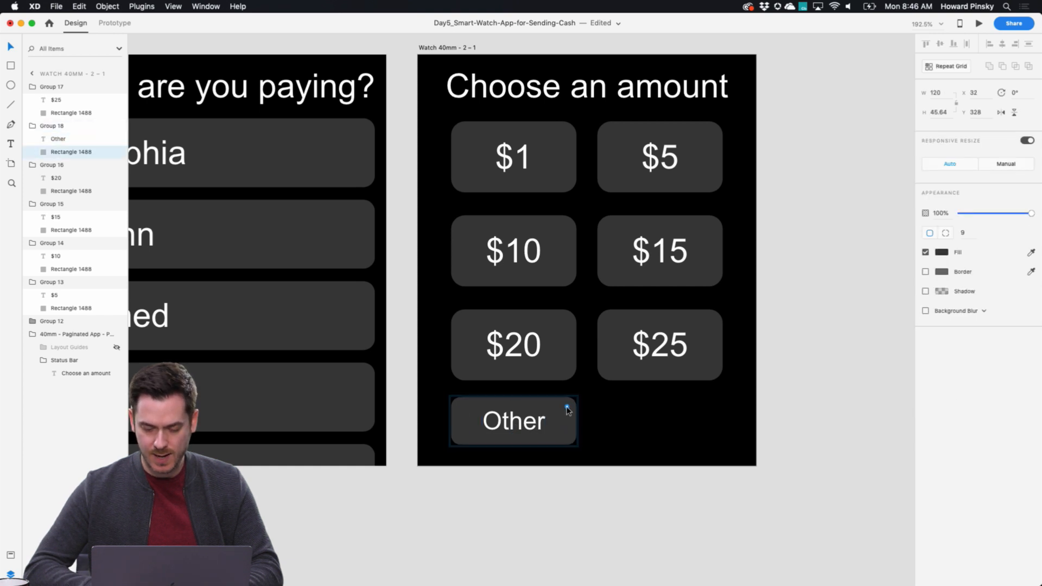
pyautogui.click(616, 411)
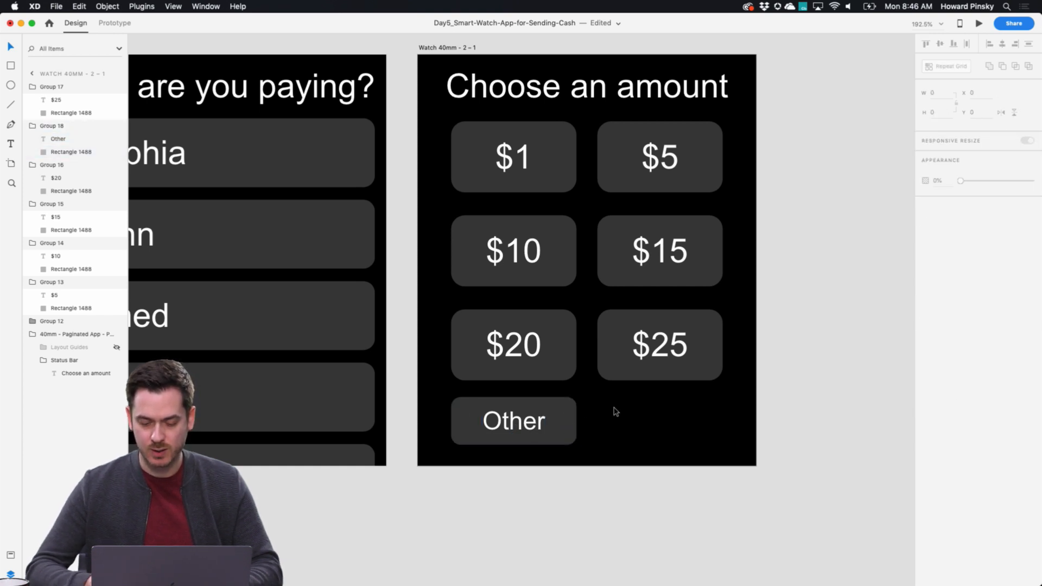
# Review the passcode, payee and amount screens for consistency
pyautogui.hscroll(-15, 616, 412)
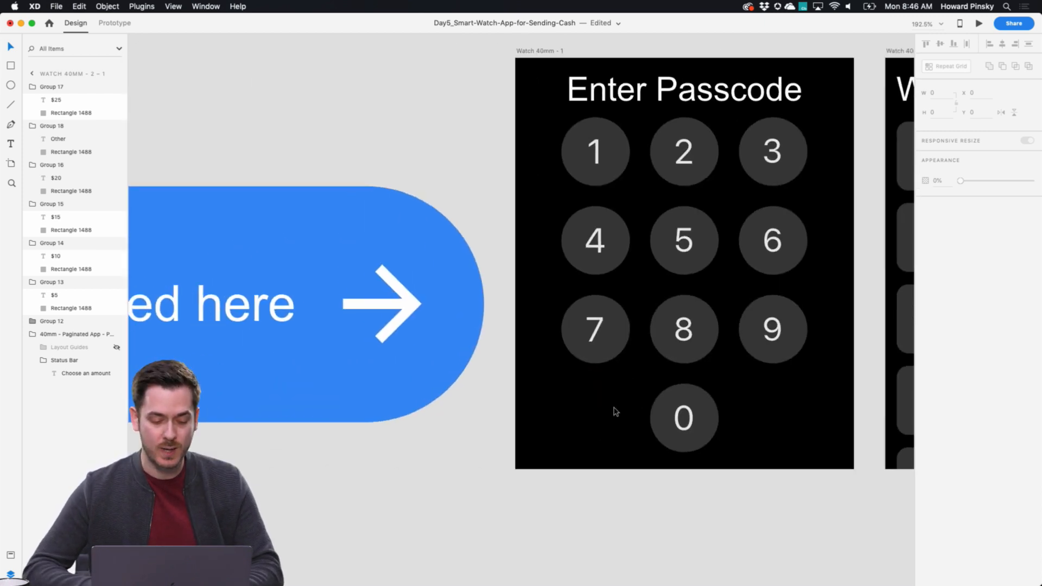
pyautogui.hscroll(10, 616, 411)
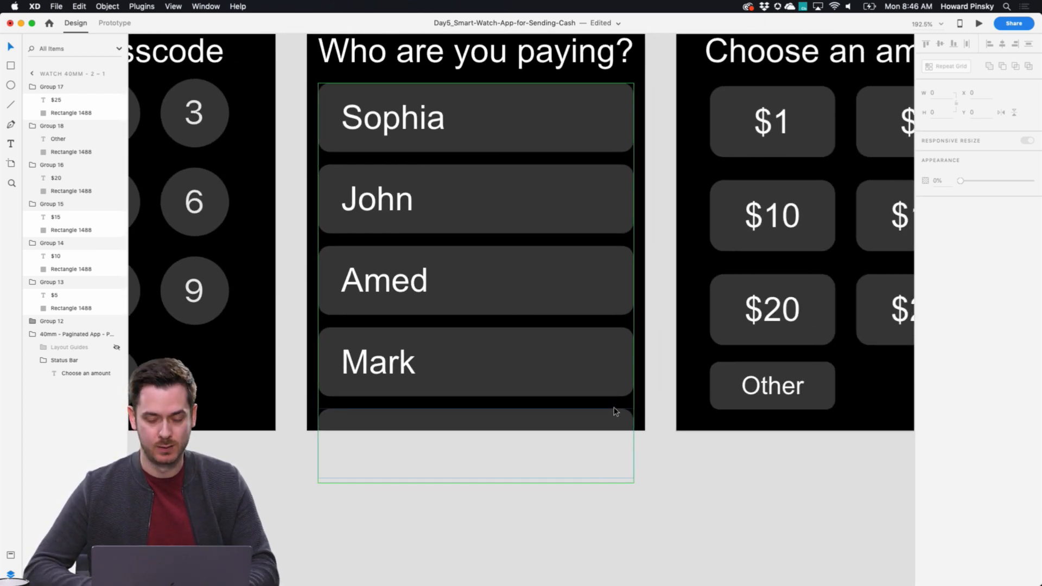
pyautogui.hscroll(2, 616, 412)
pyautogui.hscroll(1, 482, 223)
pyautogui.hscroll(5, 482, 224)
pyautogui.hscroll(1, 482, 224)
pyautogui.scroll(-5, 483, 224)
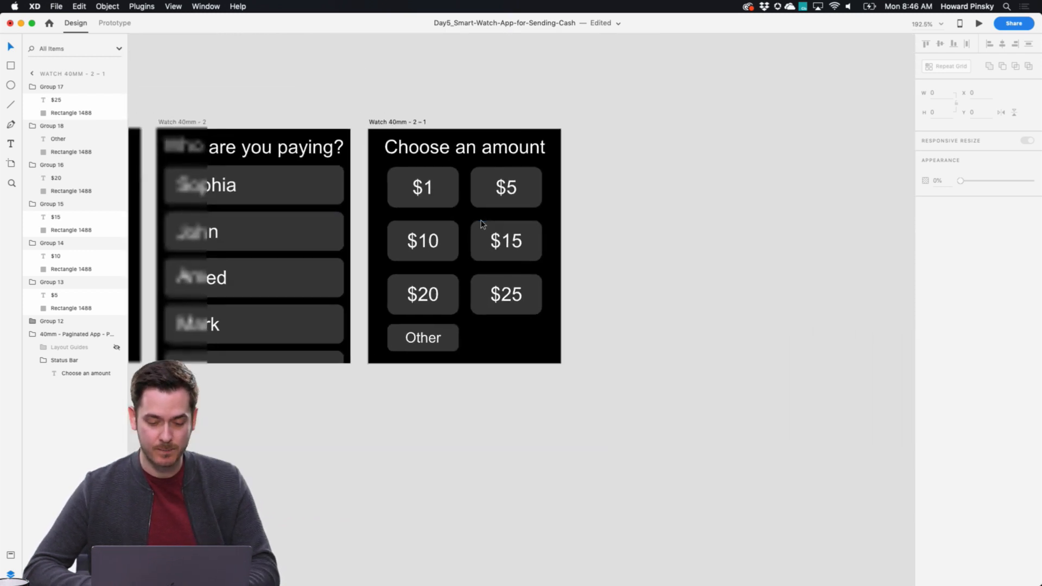
pyautogui.hscroll(2, 543, 272)
# Select all seven buttons on the "Choose an amount" artboard and nudge them slightly upward
pyautogui.moveTo(425, 328); pyautogui.dragTo(425, 334)
pyautogui.keyDown('shift'); pyautogui.click(492, 299); pyautogui.keyUp('shift')
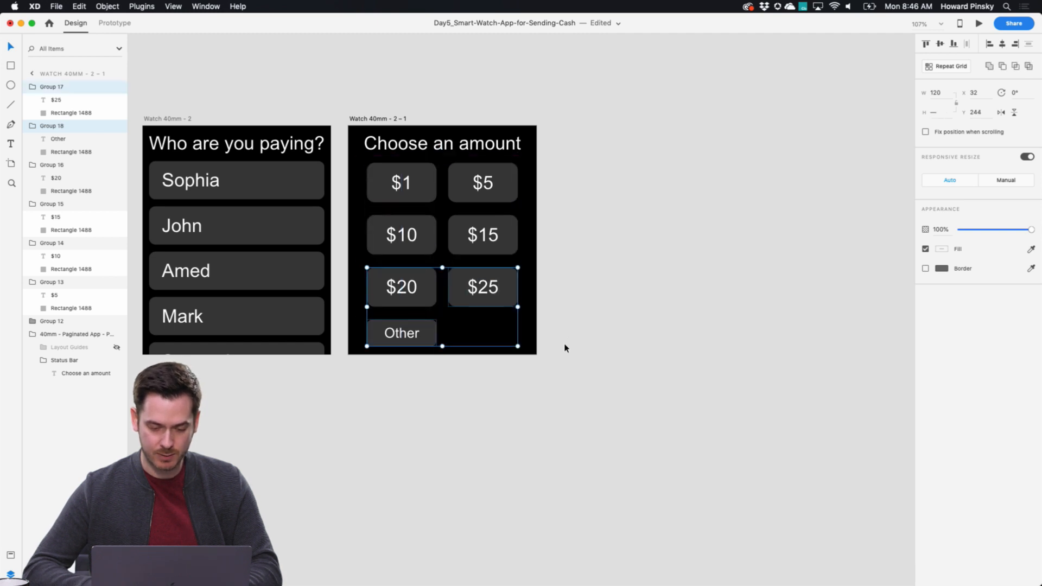
pyautogui.moveTo(531, 349); pyautogui.dragTo(386, 192)
pyautogui.click(615, 127)
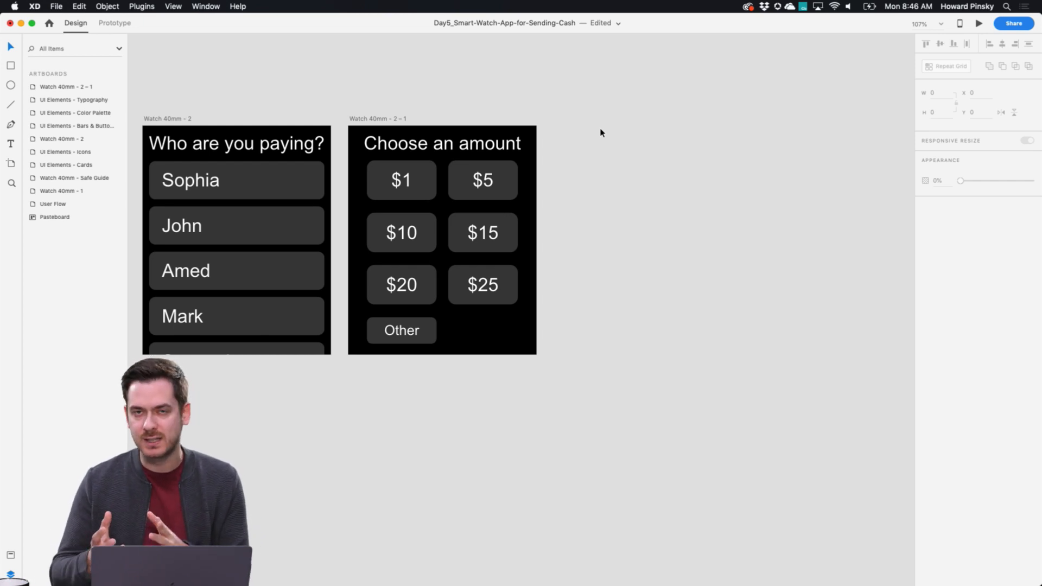
# Duplicate the "Choose an amount" artboard, placing the copy directly to its right
pyautogui.hscroll(-10, 603, 183)
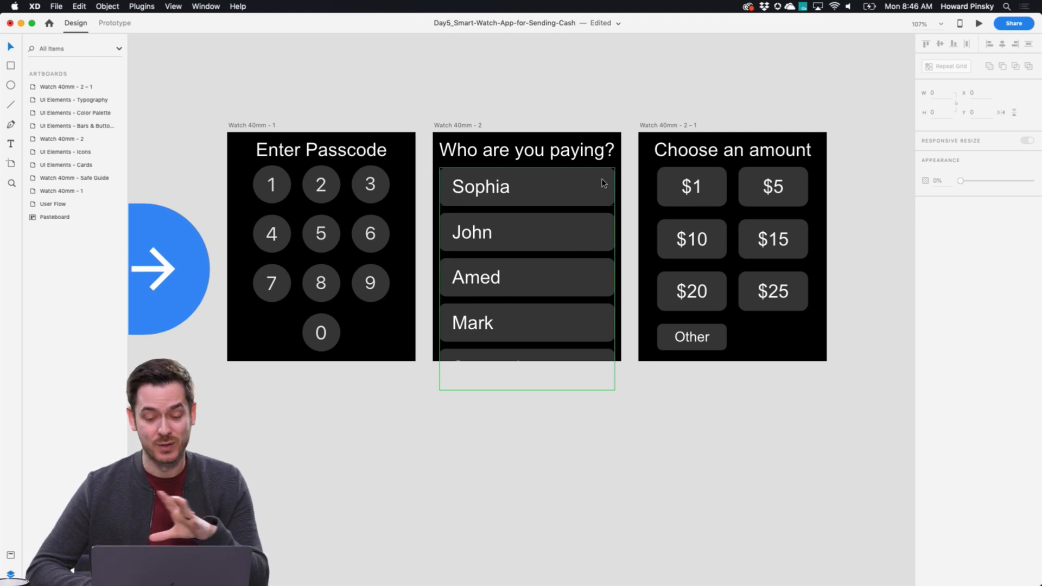
pyautogui.hscroll(1, 603, 183)
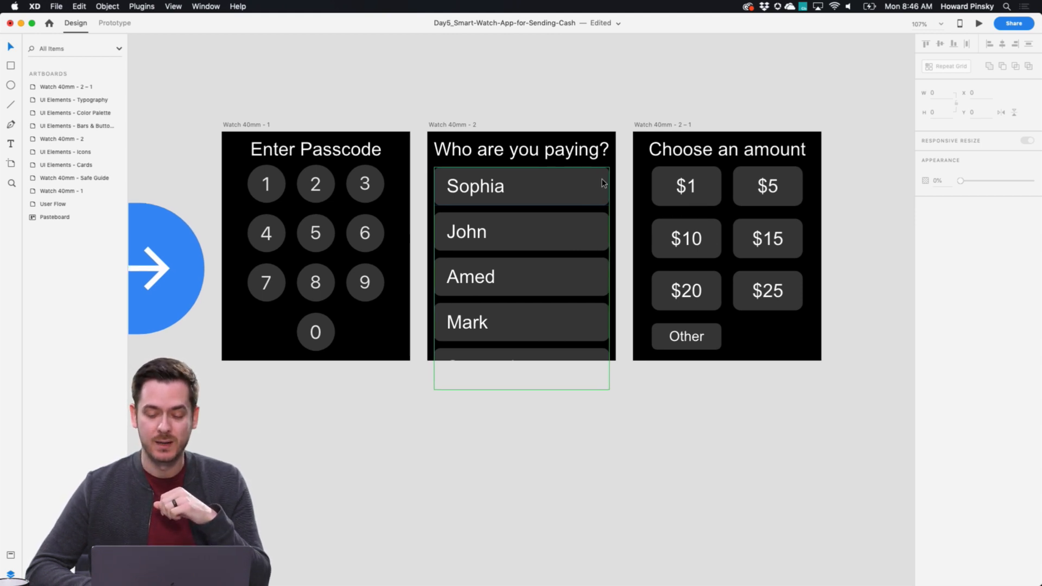
pyautogui.hscroll(-1, 603, 183)
pyautogui.hscroll(10, 602, 183)
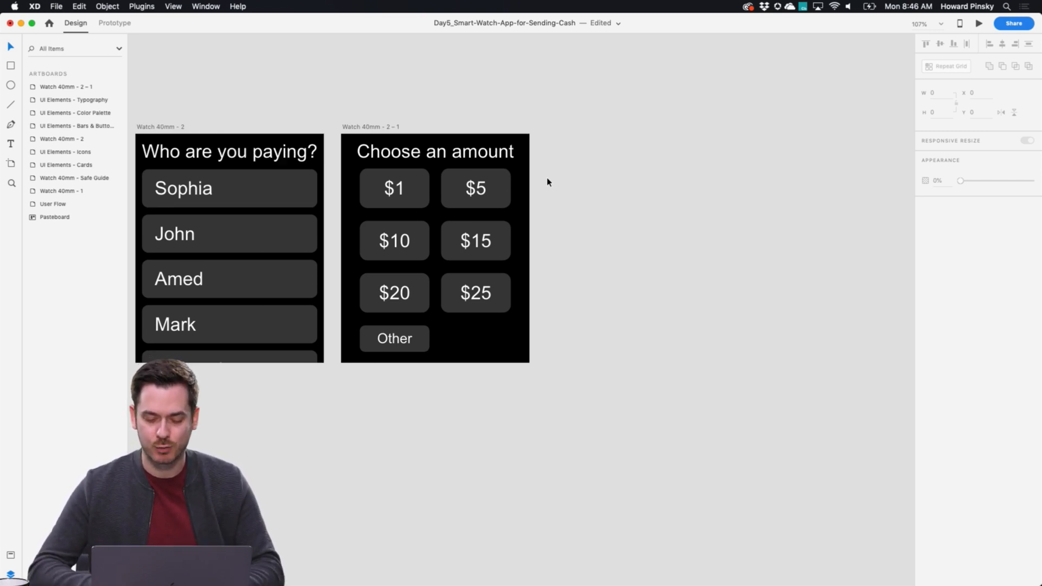
pyautogui.hscroll(1, 488, 181)
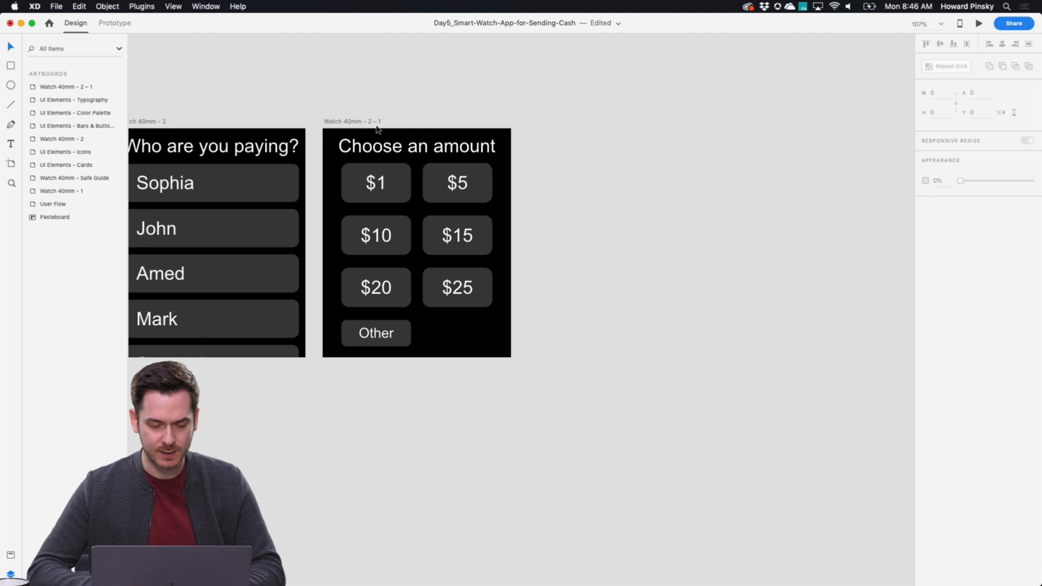
pyautogui.moveTo(335, 123); pyautogui.dragTo(558, 120)
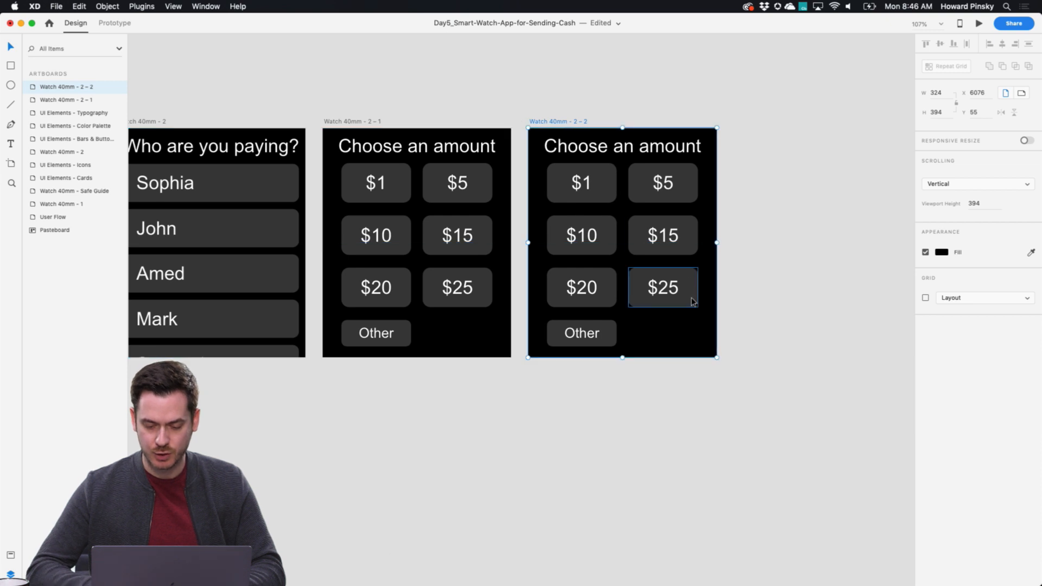
# Delete all the amount buttons from the duplicated artboard and change its title to "Choose a card"
pyautogui.moveTo(698, 350); pyautogui.dragTo(560, 189)
pyautogui.press('BackSpace')
pyautogui.click(596, 147)
pyautogui.doubleClick(596, 147)
pyautogui.press('super+a')
pyautogui.write('Choose a card')
pyautogui.press('Escape')
# Copy the Visa, Bank of America and Mastercard images from the "UI Elements - Cards" artboard
pyautogui.press('super+minus')
pyautogui.hscroll(-20, 614, 213)
pyautogui.scroll(-10, 613, 214)
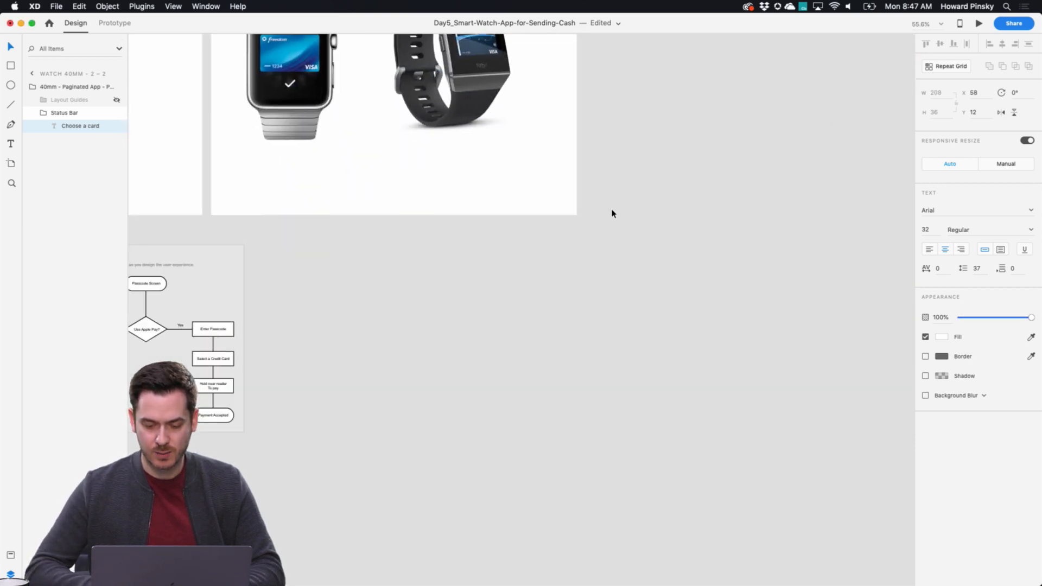
pyautogui.scroll(-5, 613, 214)
pyautogui.hscroll(6, 613, 214)
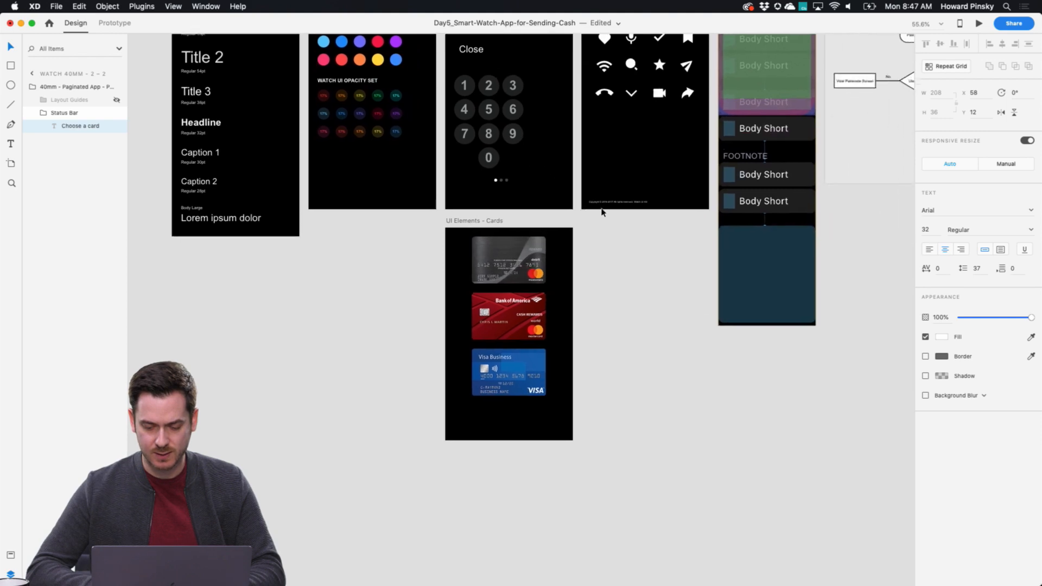
pyautogui.click(520, 362)
pyautogui.keyDown('shift'); pyautogui.click(518, 319); pyautogui.keyUp('shift')
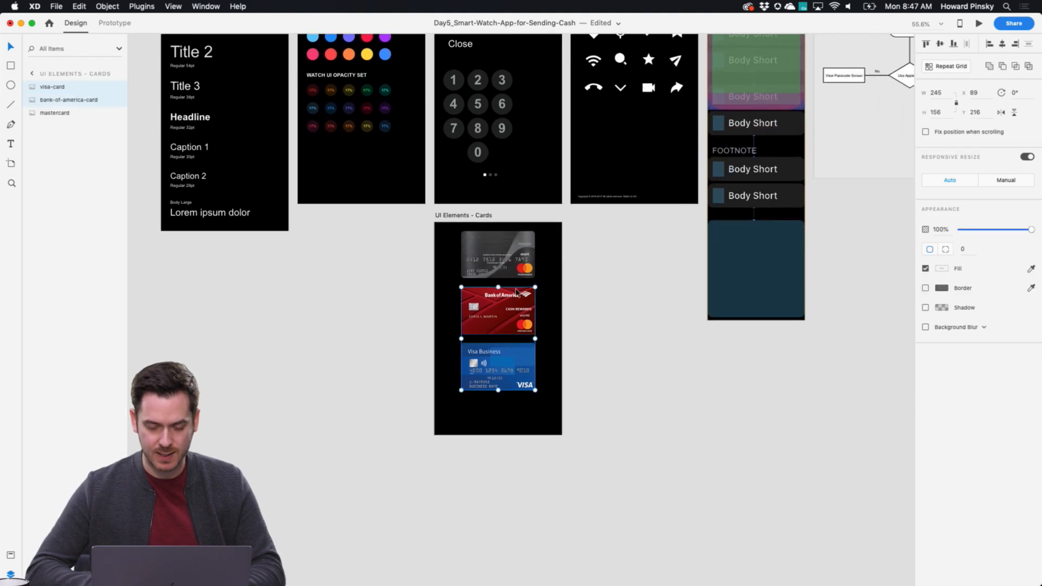
pyautogui.keyDown('shift'); pyautogui.click(520, 248); pyautogui.keyUp('shift')
pyautogui.press('super+c')
# Paste the three card images, group them and place the group just right of the "Choose a card" artboard
pyautogui.hscroll(16, 750, 188)
pyautogui.scroll(8, 751, 188)
pyautogui.scroll(10, 749, 189)
pyautogui.hscroll(15, 749, 188)
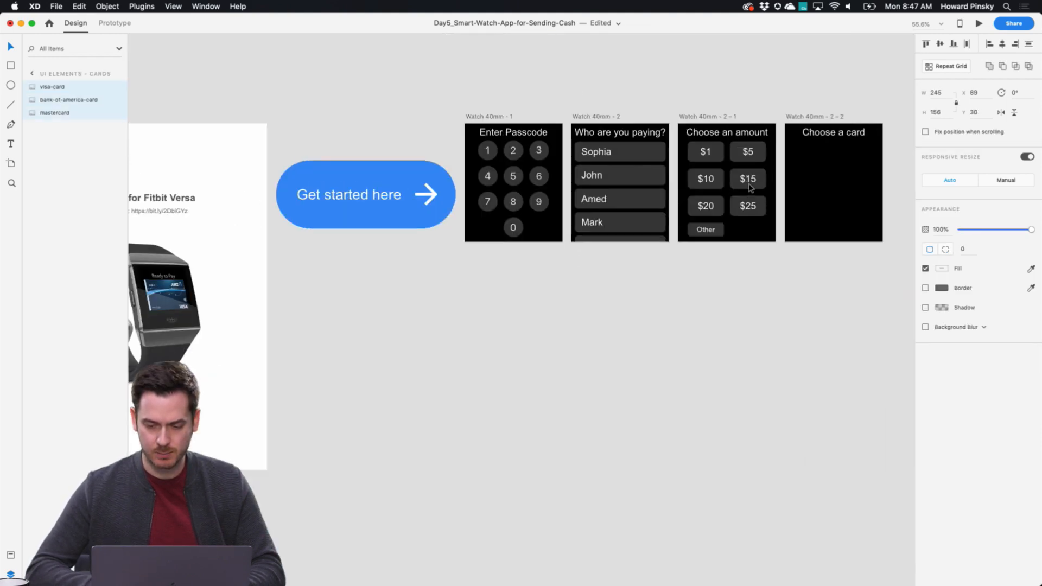
pyautogui.click(731, 214)
pyautogui.hscroll(4, 731, 213)
pyautogui.press('super+v')
pyautogui.moveTo(614, 200); pyautogui.dragTo(673, 198)
pyautogui.scroll(-3, 672, 198)
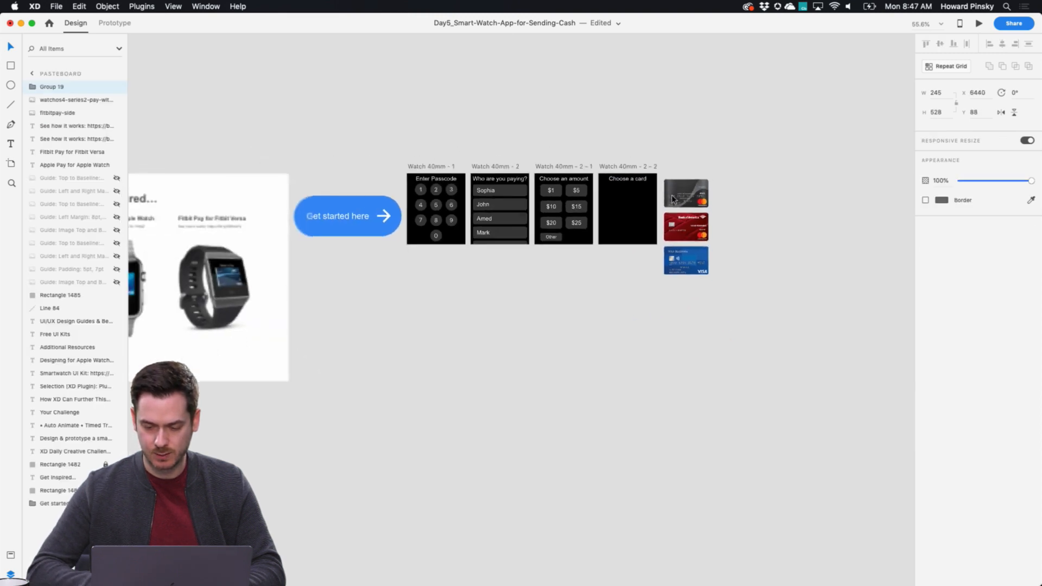
pyautogui.scroll(6, 679, 212)
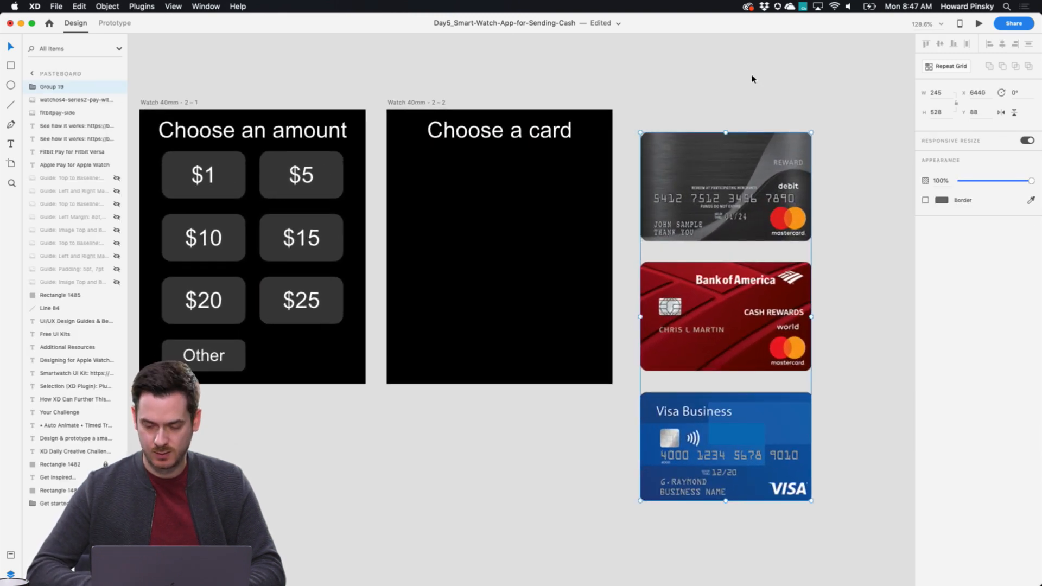
# Move the cards onto the "Choose a card" artboard in a horizontal row under the title: Mastercard, Bank of America, Visa
pyautogui.click(752, 80)
pyautogui.doubleClick(745, 187)
pyautogui.moveTo(744, 186); pyautogui.dragTo(501, 206)
pyautogui.moveTo(705, 326); pyautogui.dragTo(646, 216)
pyautogui.moveTo(705, 458); pyautogui.dragTo(825, 224)
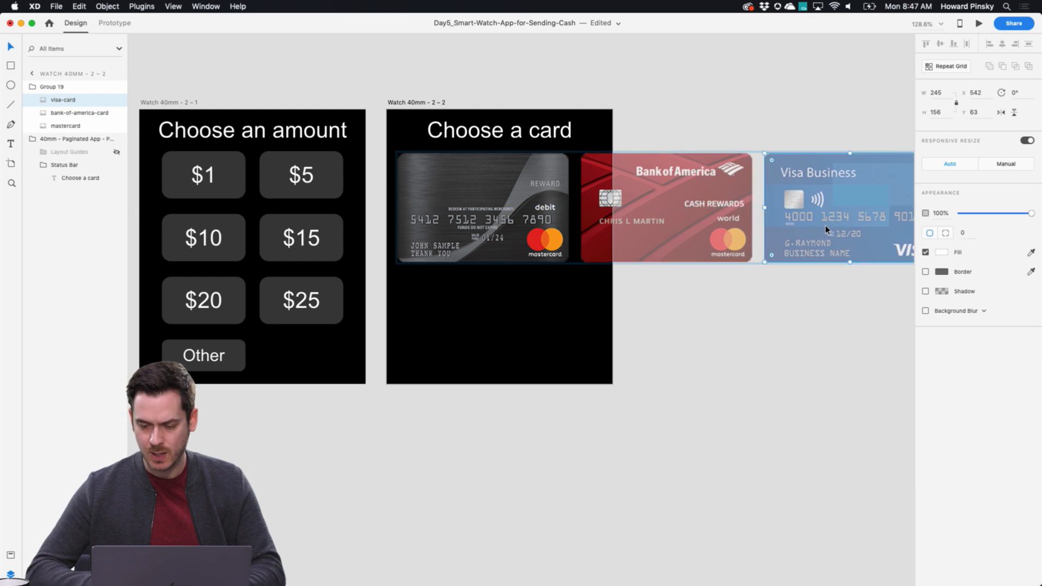
# Lower the opacity of the Bank of America and Visa cards to 44%
pyautogui.click(722, 182)
pyautogui.moveTo(1032, 217); pyautogui.dragTo(991, 216)
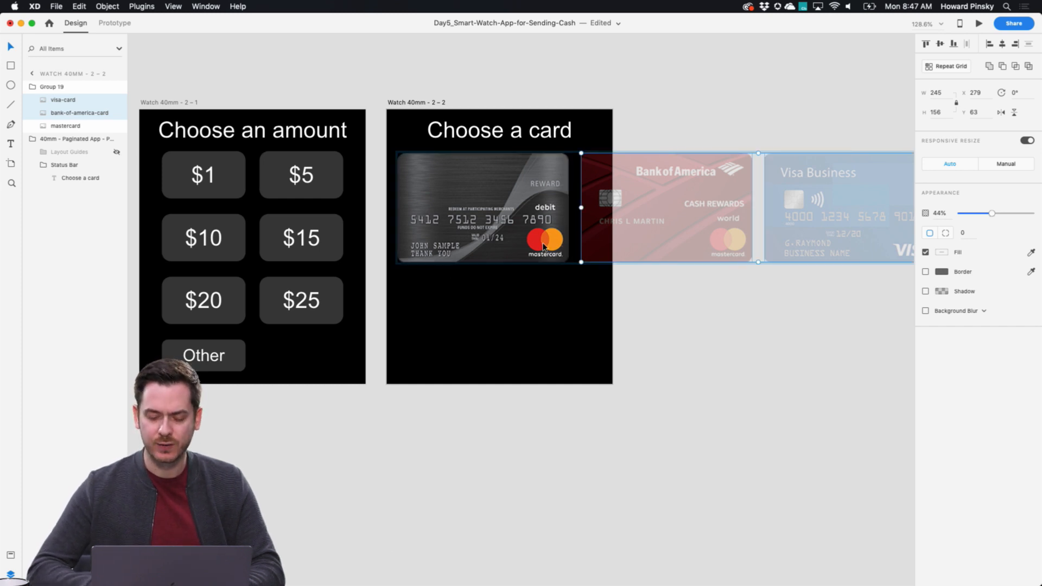
pyautogui.click(567, 333)
pyautogui.hscroll(-2, 555, 334)
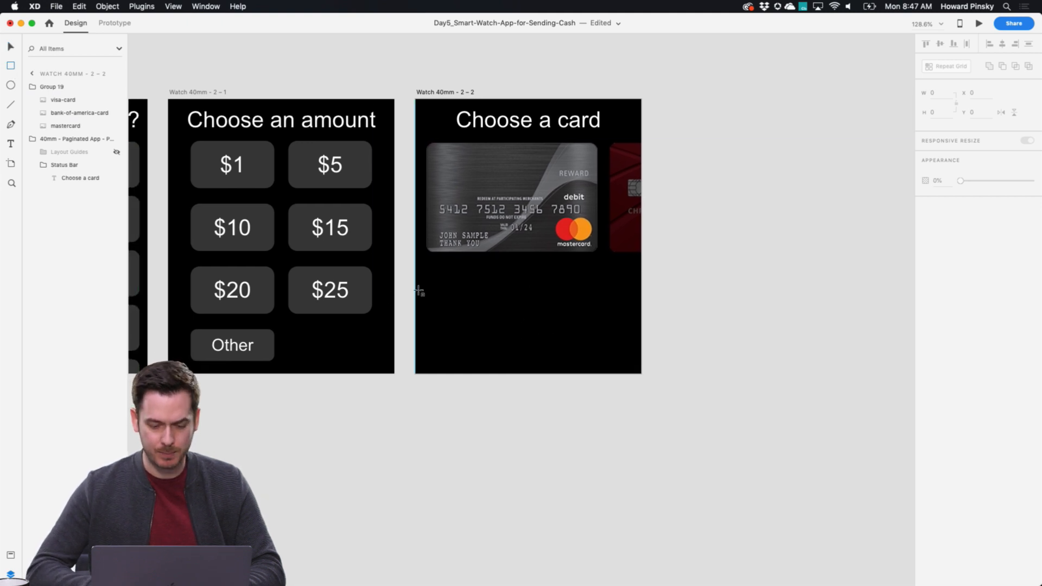
# Shift the card row slightly to the right so the Mastercard sits closer to the center of the artboard
pyautogui.press('v')
pyautogui.doubleClick(502, 216)
pyautogui.moveTo(502, 216); pyautogui.dragTo(548, 218)
pyautogui.press('super+z')
pyautogui.click(673, 289)
# Draw a rectangle about 246 by 75 below the Mastercard and round its corners to a radius of 38
pyautogui.press('r')
pyautogui.moveTo(437, 296)
pyautogui.mouseDown()
pyautogui.moveTo(543, 342)
pyautogui.moveTo(608, 348)
pyautogui.mouseUp()
pyautogui.moveTo(601, 305); pyautogui.dragTo(542, 317)
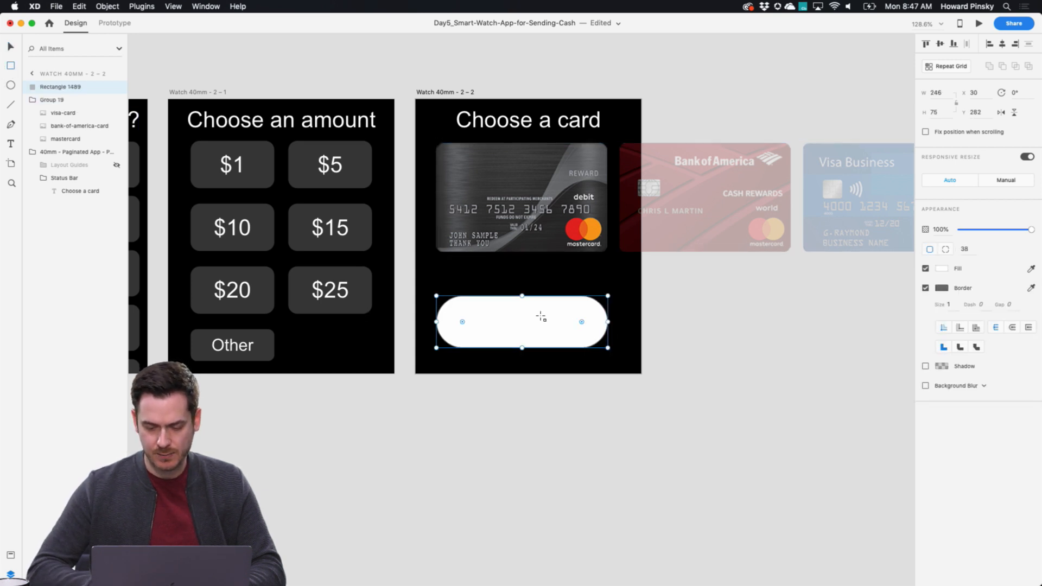
# Remove the rounded rectangle's border and give it a custom light blue fill
pyautogui.click(926, 288)
pyautogui.click(942, 269)
pyautogui.moveTo(864, 239); pyautogui.dragTo(874, 216)
pyautogui.moveTo(905, 248); pyautogui.dragTo(907, 255)
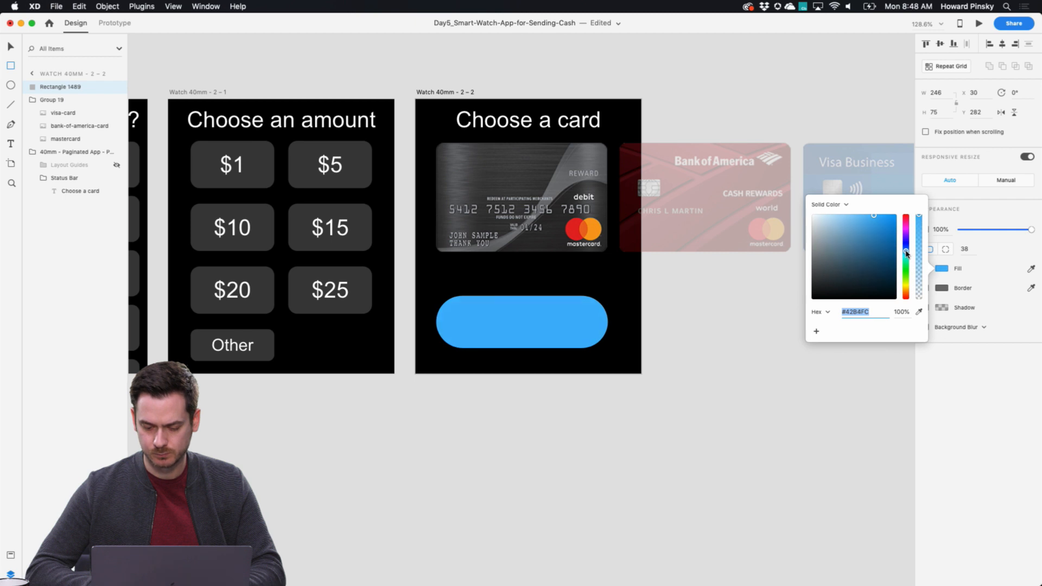
pyautogui.click(1004, 422)
# Try the saved yellow and orange asset colors on the rounded rectangle and settle on the saved blue
pyautogui.press('shift+super+y')
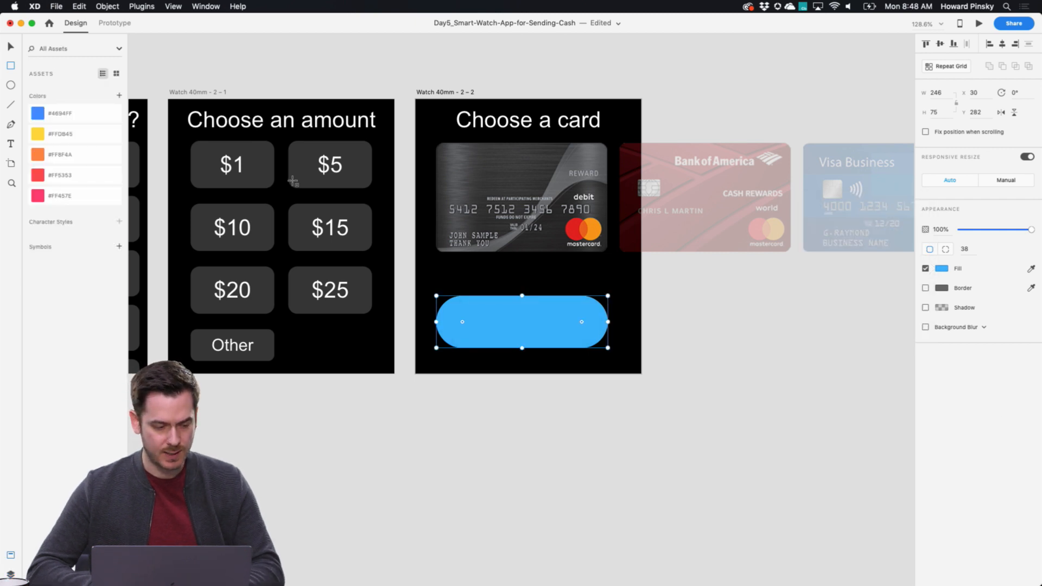
pyautogui.click(87, 117)
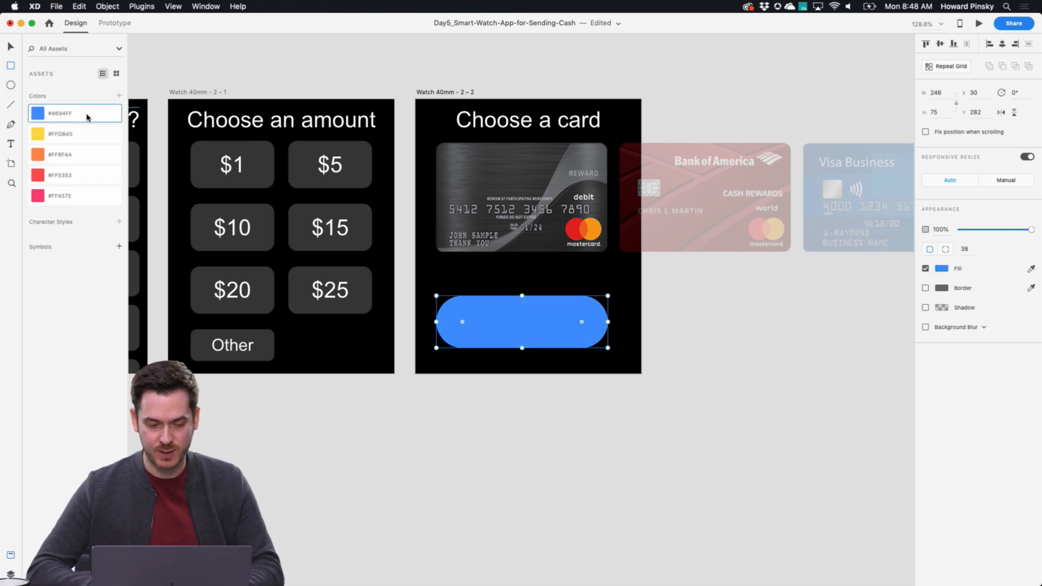
pyautogui.click(86, 134)
pyautogui.click(88, 158)
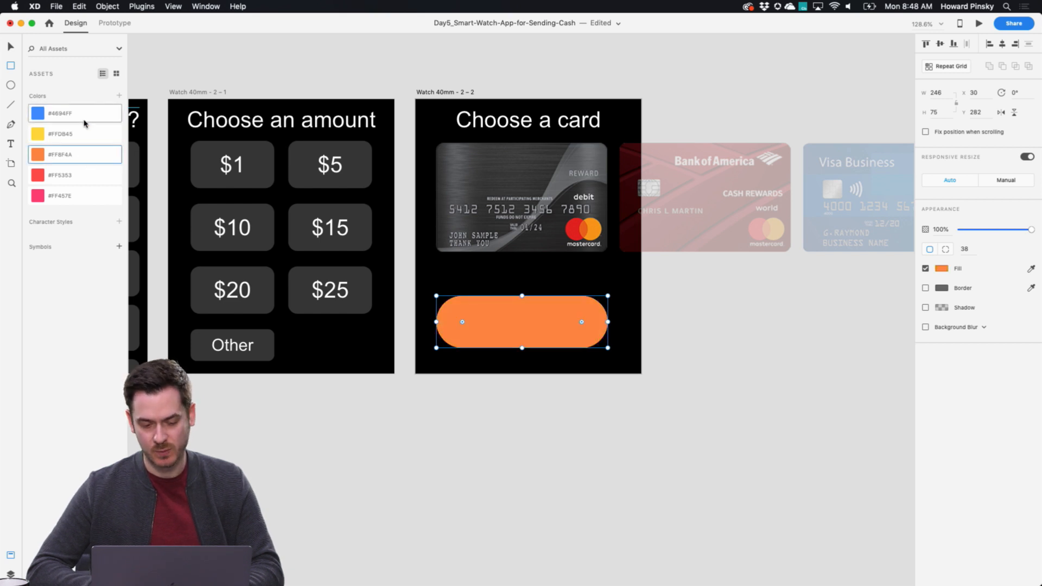
pyautogui.click(86, 115)
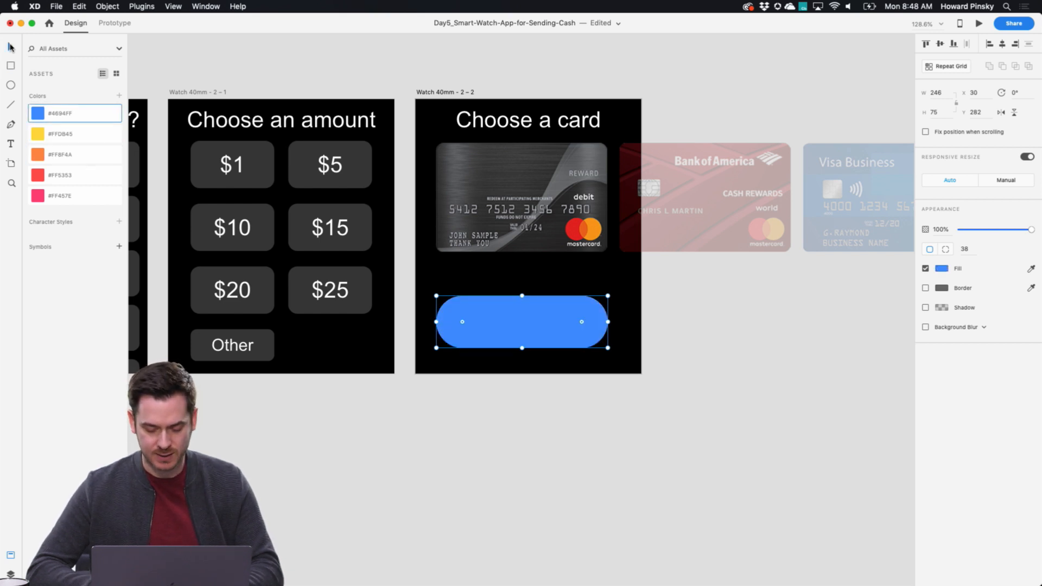
# Nudge the blue shape slightly upward and label it "Pay $15 to" plus the payee's first name, centered at font size 27
pyautogui.press('super+y')
pyautogui.moveTo(561, 324); pyautogui.dragTo(567, 315)
pyautogui.press('t')
pyautogui.click(506, 317)
pyautogui.write('Pay $')
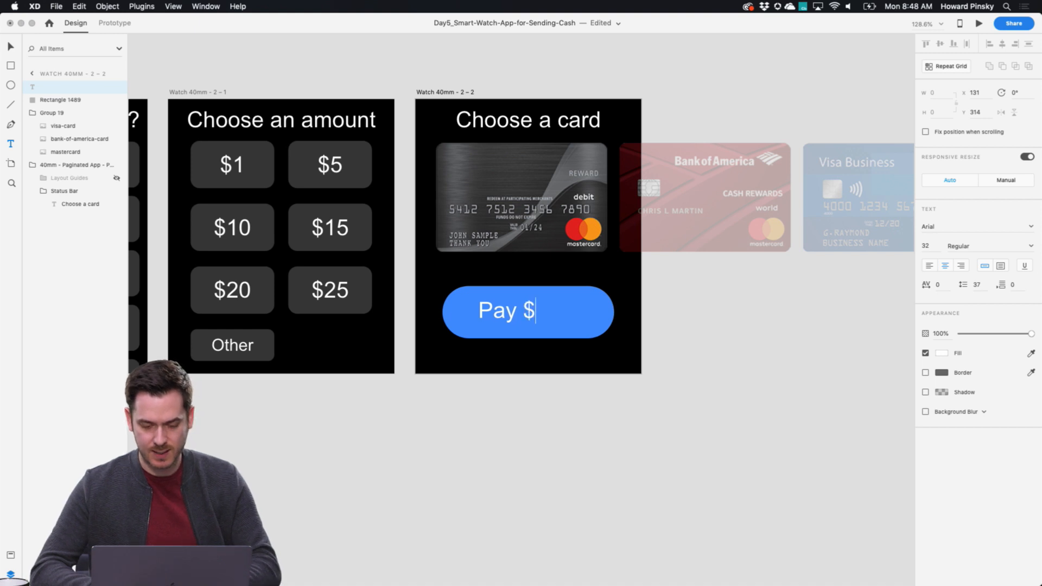
pyautogui.write('15 to John')
pyautogui.click(10, 47)
pyautogui.moveTo(509, 324); pyautogui.dragTo(526, 314)
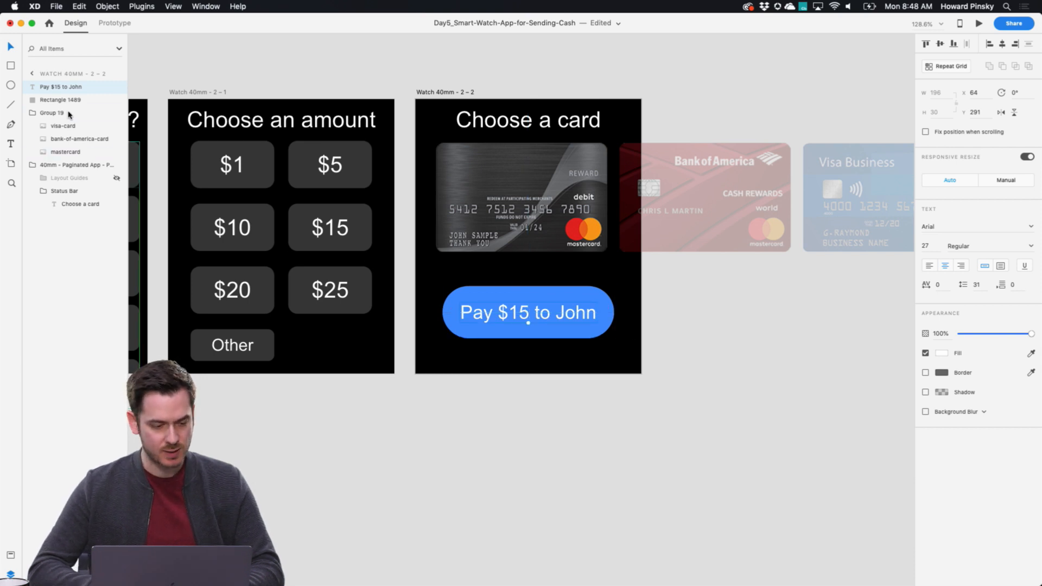
# Group the payment label with its blue rectangle and name the group "Pay Button"
pyautogui.keyDown('shift'); pyautogui.click(53, 101); pyautogui.keyUp('shift')
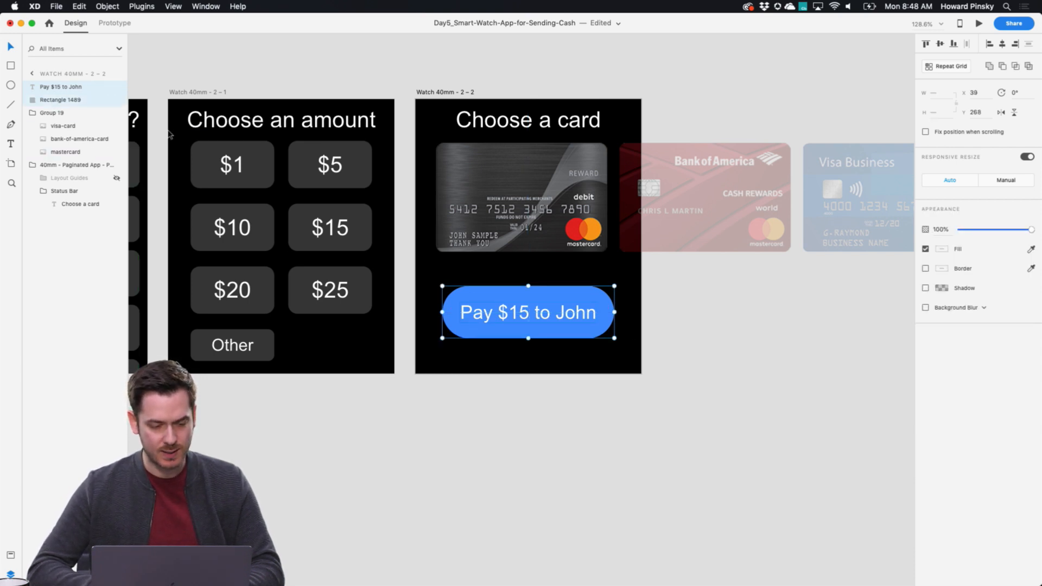
pyautogui.press('super+g')
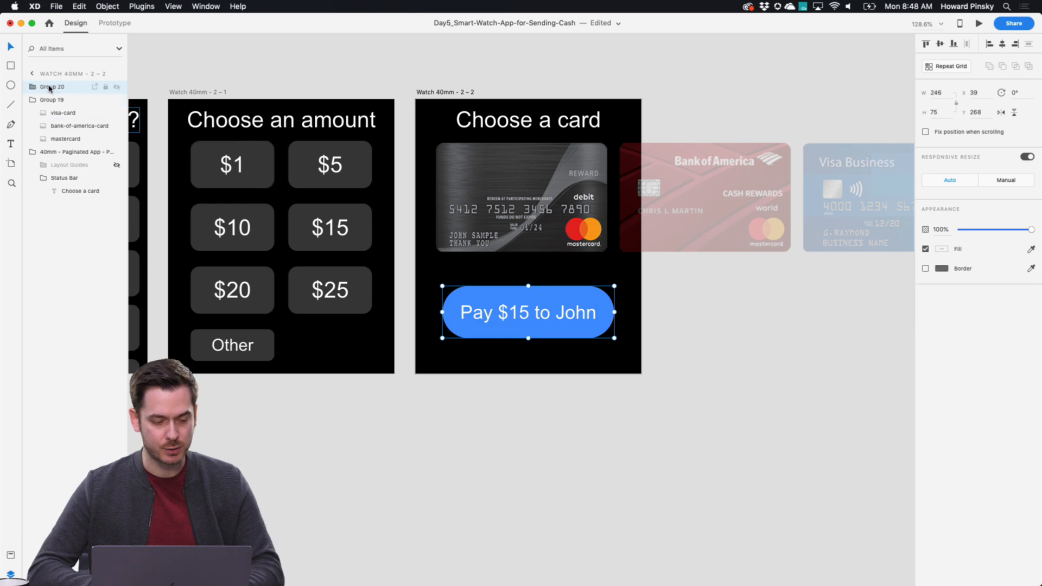
pyautogui.doubleClick(52, 87)
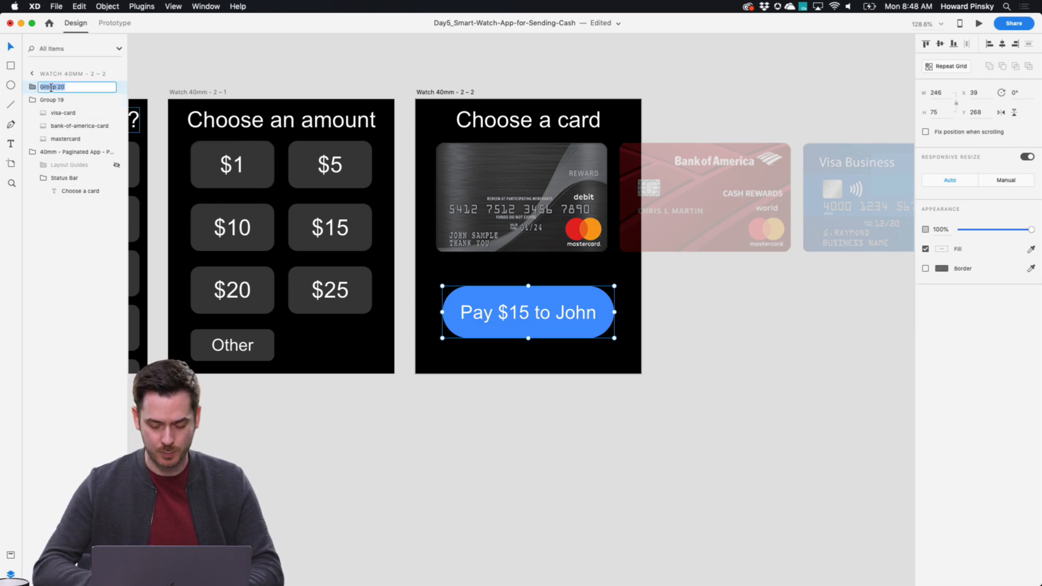
pyautogui.write('Pay Button')
pyautogui.press('Return')
pyautogui.click(698, 319)
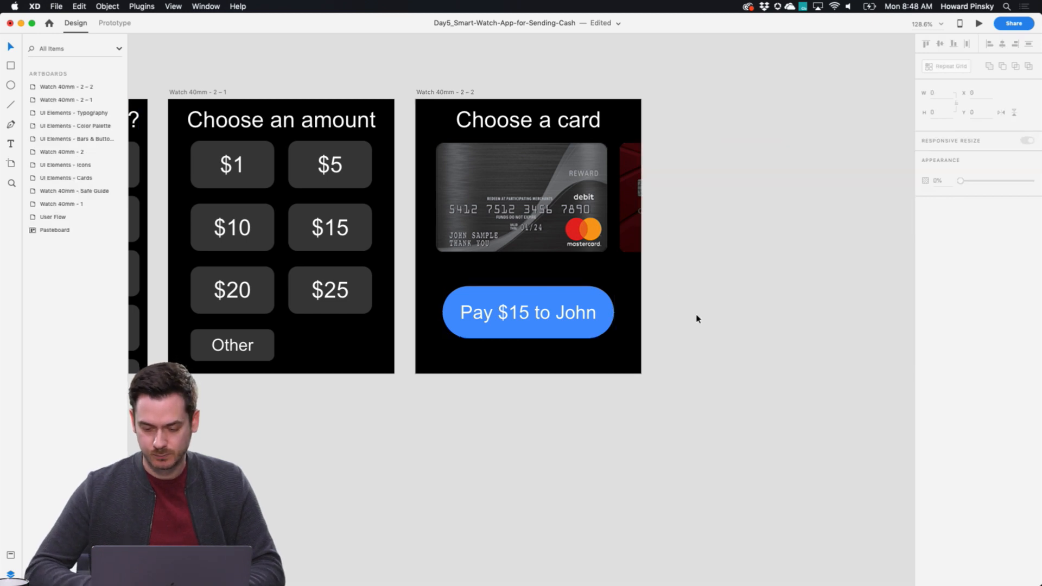
pyautogui.scroll(-5, 657, 326)
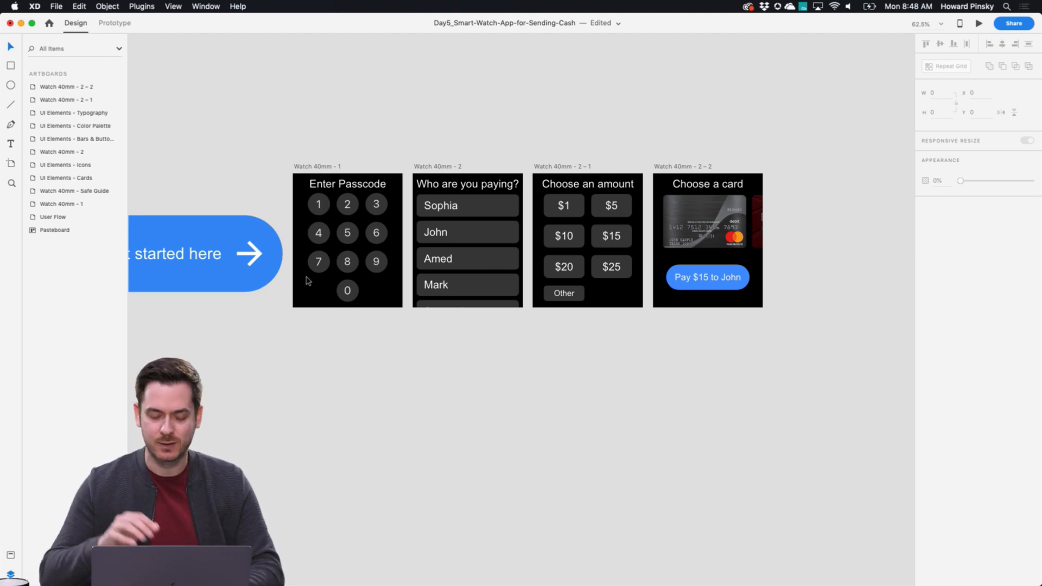
pyautogui.click(312, 166)
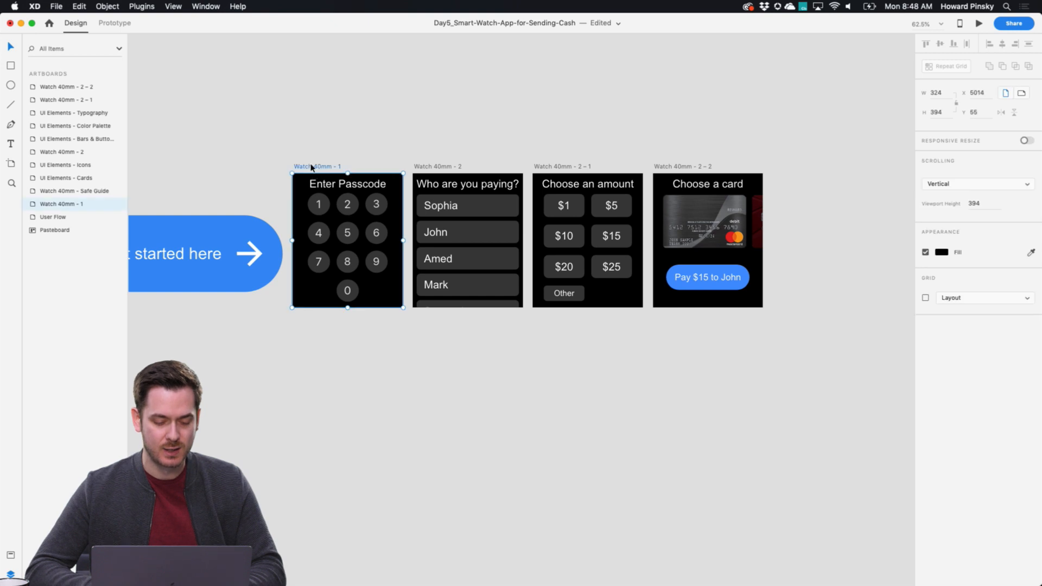
pyautogui.click(113, 24)
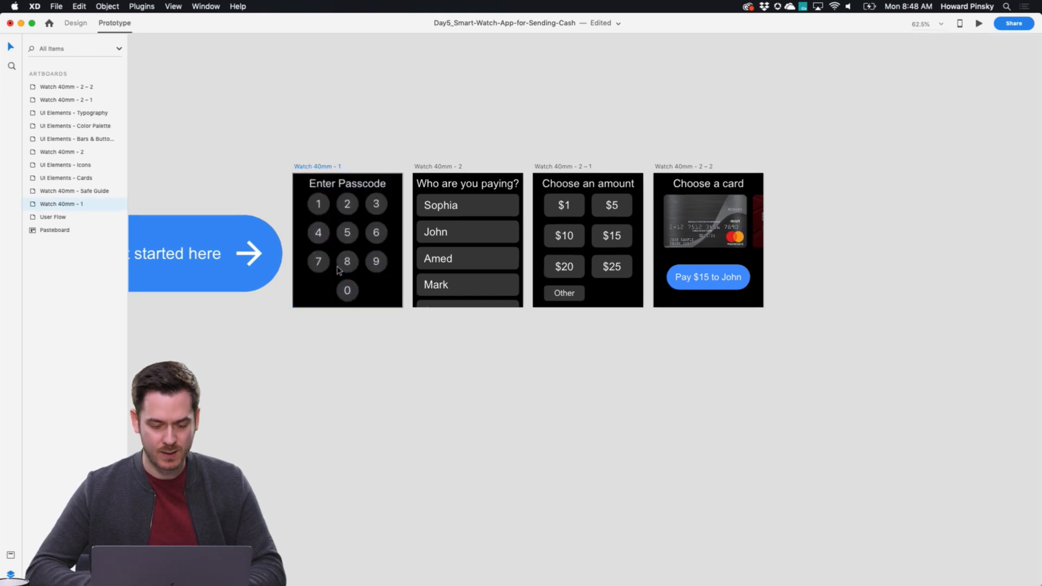
pyautogui.scroll(5, 338, 270)
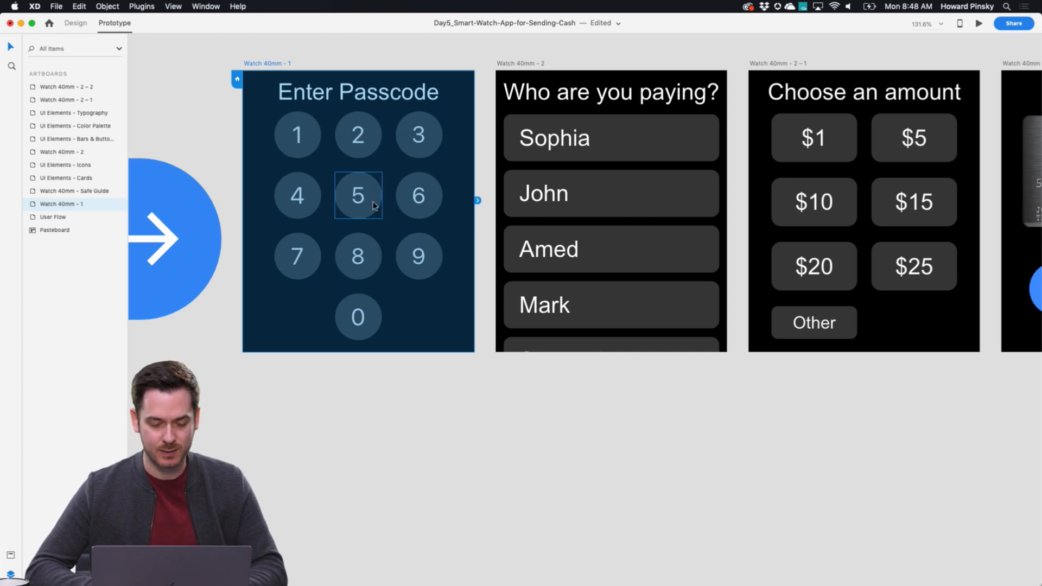
pyautogui.click(373, 206)
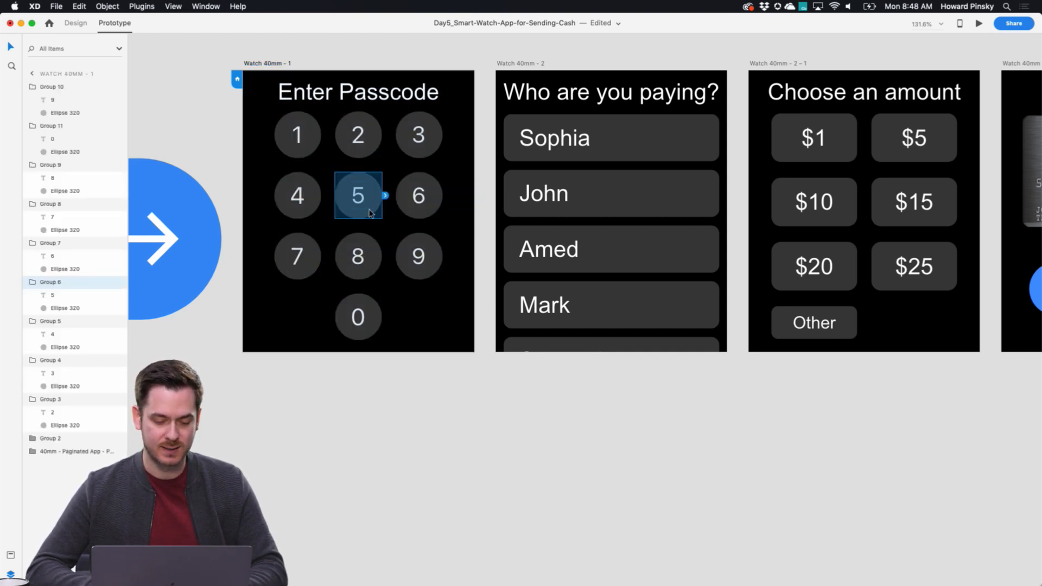
pyautogui.click(71, 21)
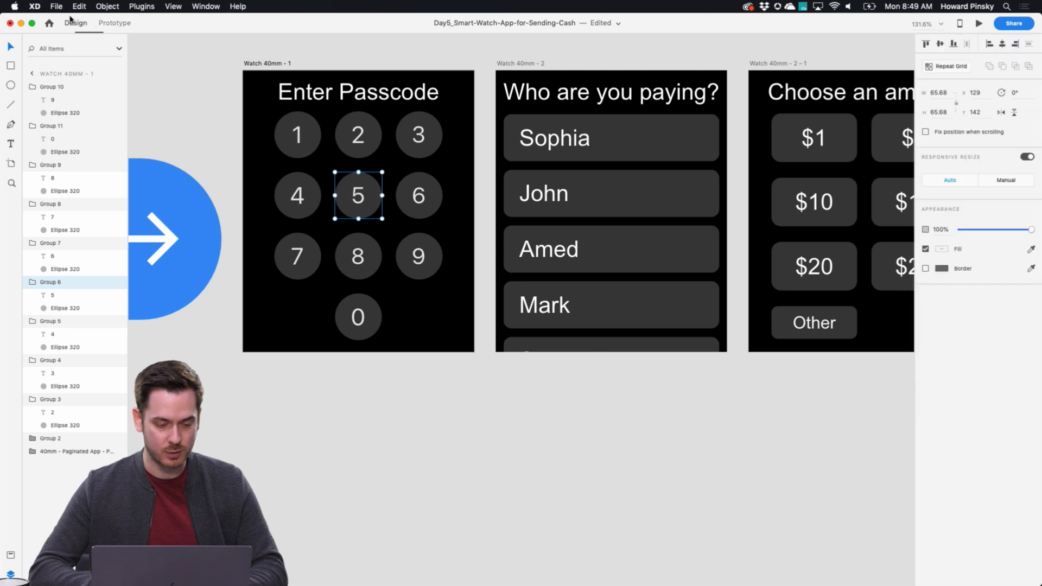
# Group all ten keypad keys on the "Enter Passcode" artboard and name the group "Passcode"
pyautogui.moveTo(245, 127); pyautogui.dragTo(452, 323)
pyautogui.press('super+g')
pyautogui.doubleClick(51, 88)
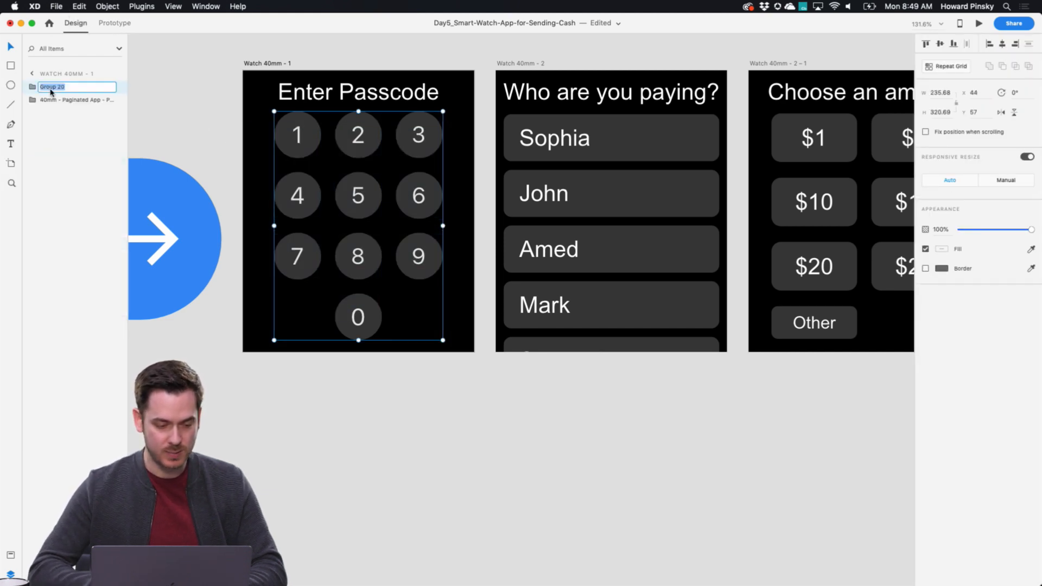
pyautogui.write('Passcode')
pyautogui.press('Return')
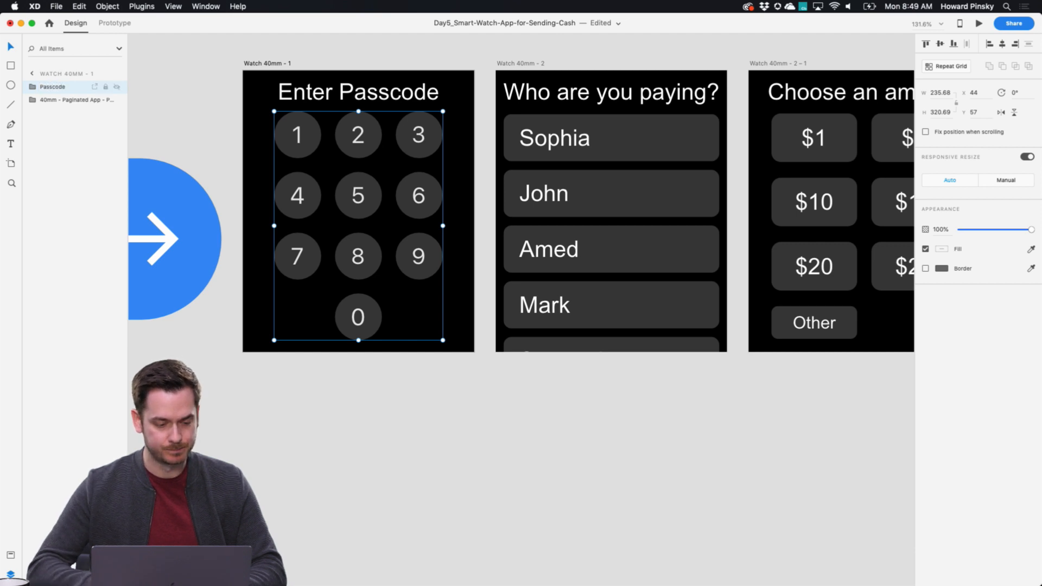
# Link the Passcode group to the "Watch 40mm - 2" artboard in prototype mode, using a Tap trigger and Transition action
pyautogui.click(114, 24)
pyautogui.moveTo(446, 227); pyautogui.dragTo(572, 157)
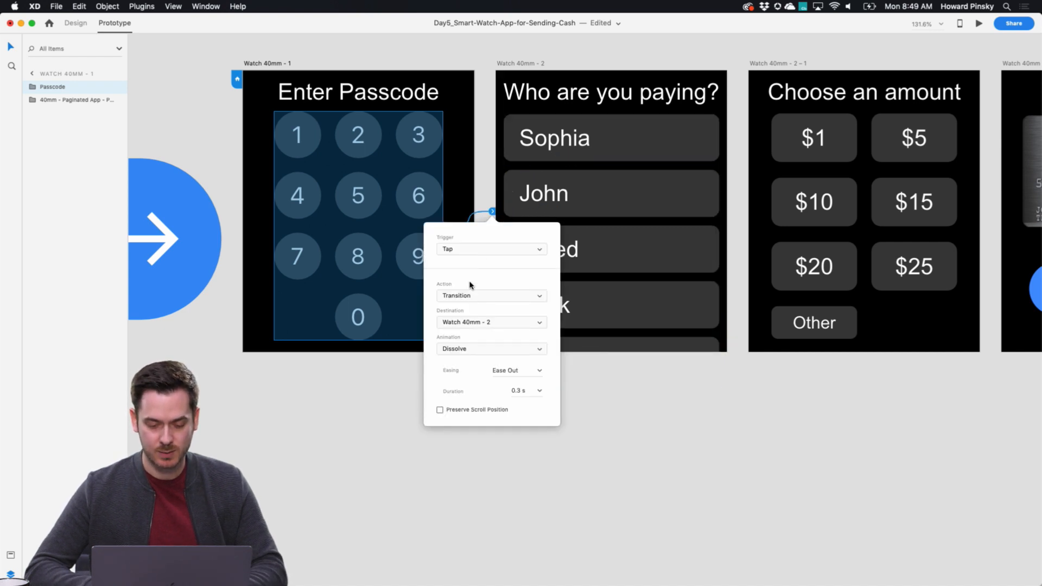
pyautogui.click(473, 297)
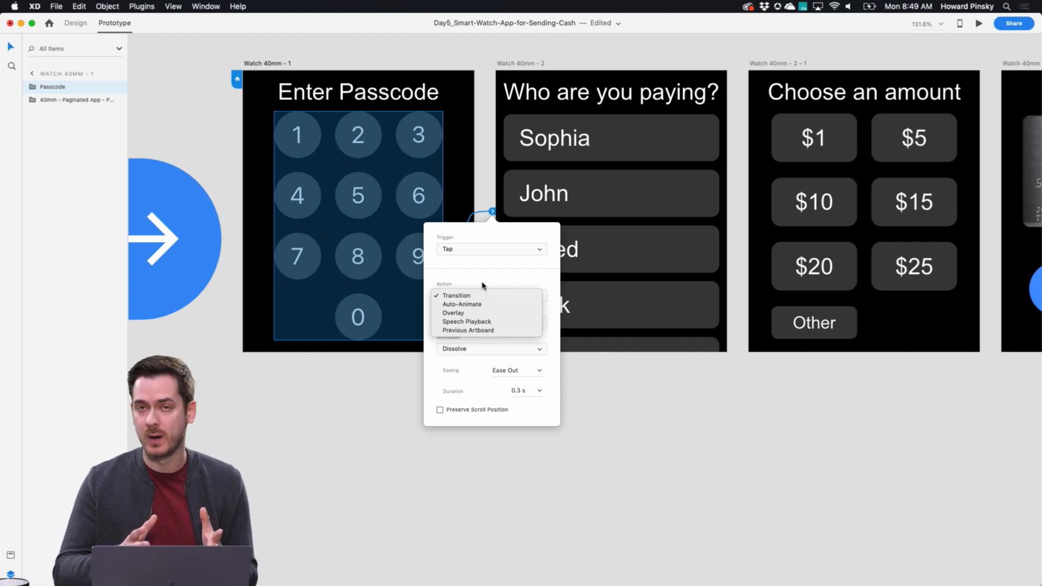
pyautogui.click(479, 296)
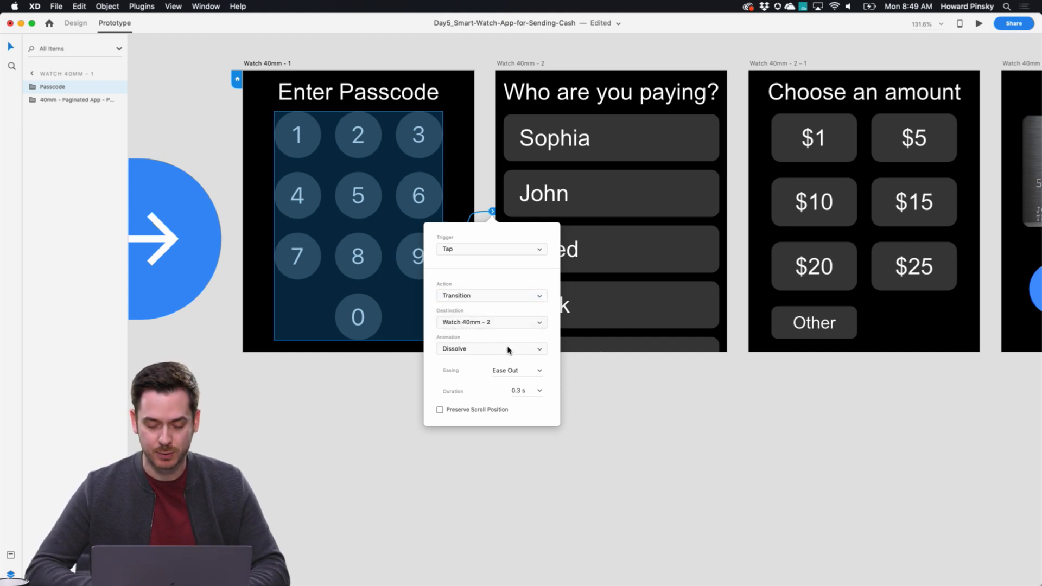
# Set the passcode link's animation to Push Left with Ease Out easing
pyautogui.click(539, 349)
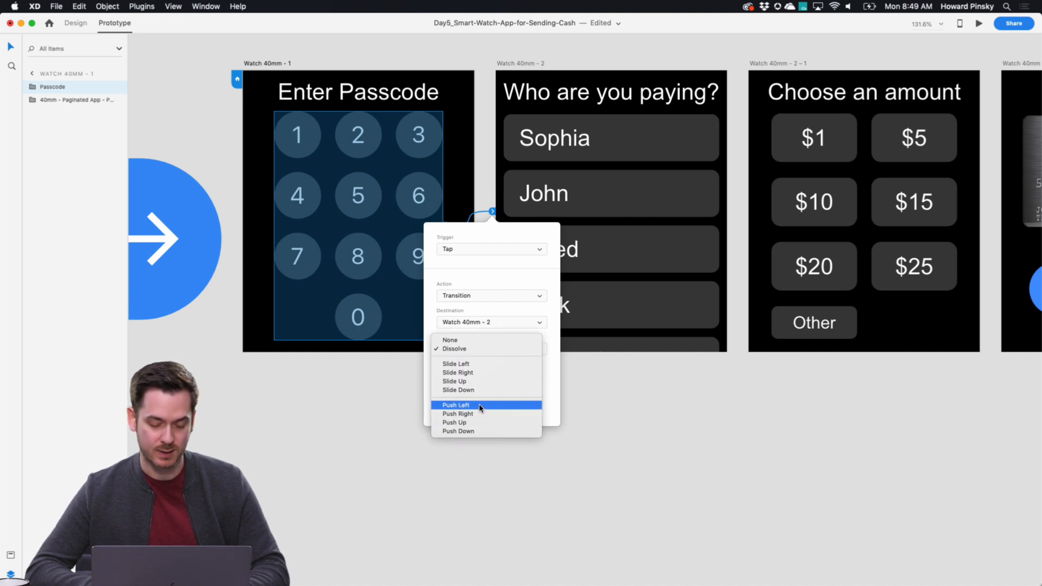
pyautogui.click(479, 406)
pyautogui.click(542, 372)
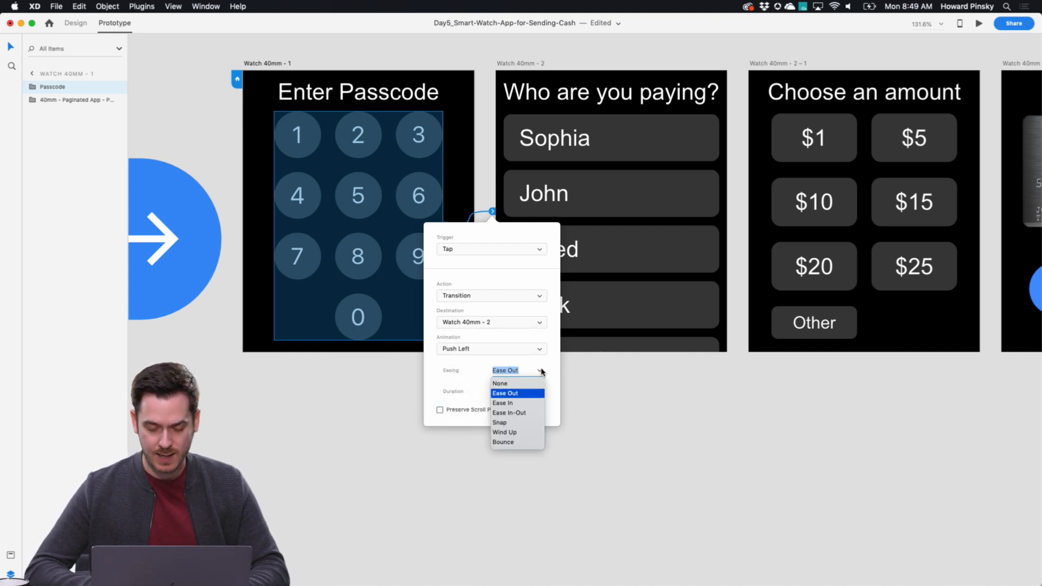
pyautogui.click(521, 395)
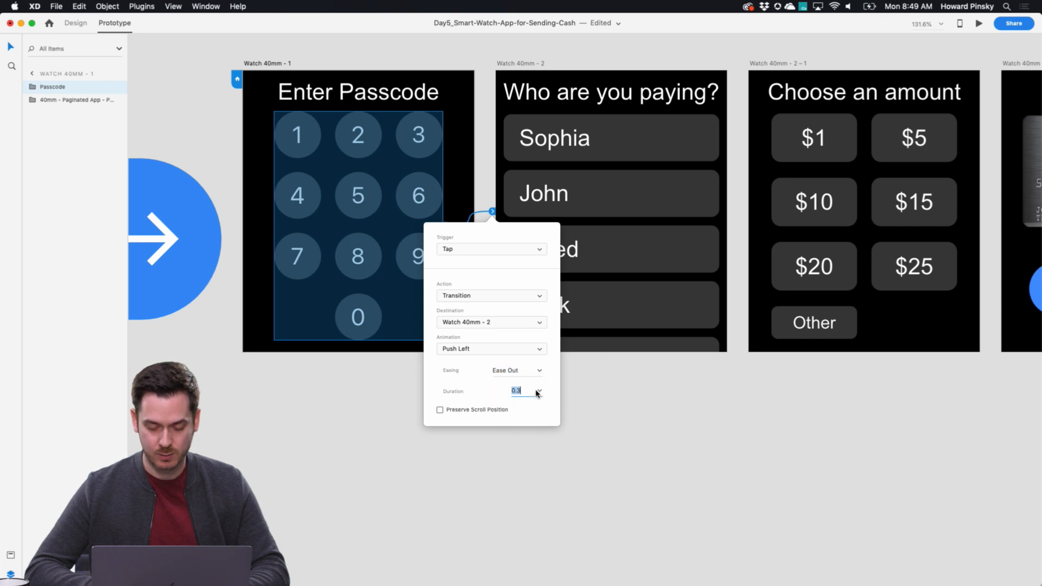
# Set the passcode link's duration to 0.4 s and preview the transition from the passcode screen to the payee list
pyautogui.click(538, 392)
pyautogui.click(528, 415)
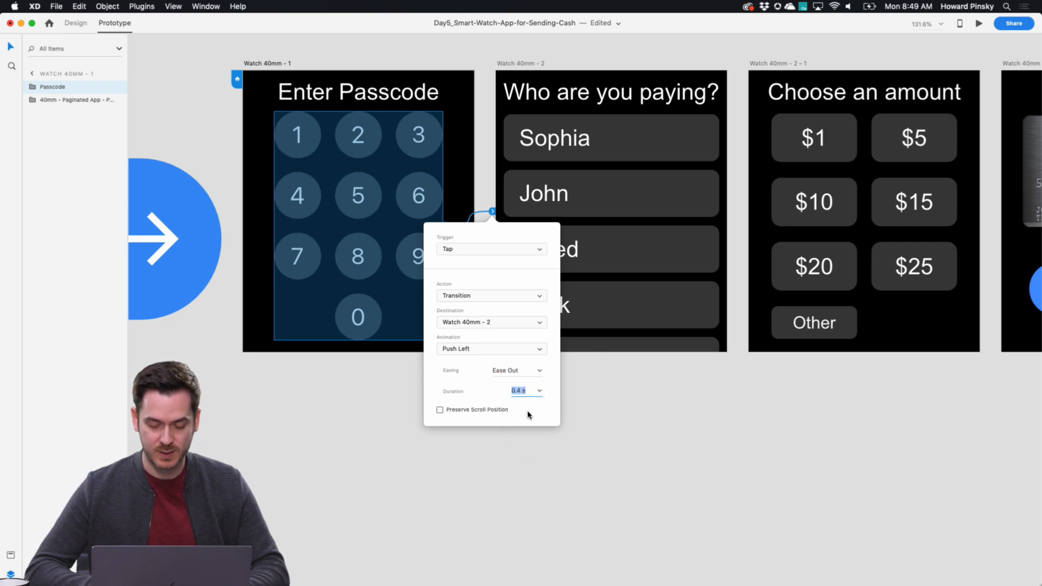
pyautogui.click(978, 23)
pyautogui.moveTo(354, 237); pyautogui.dragTo(521, 222)
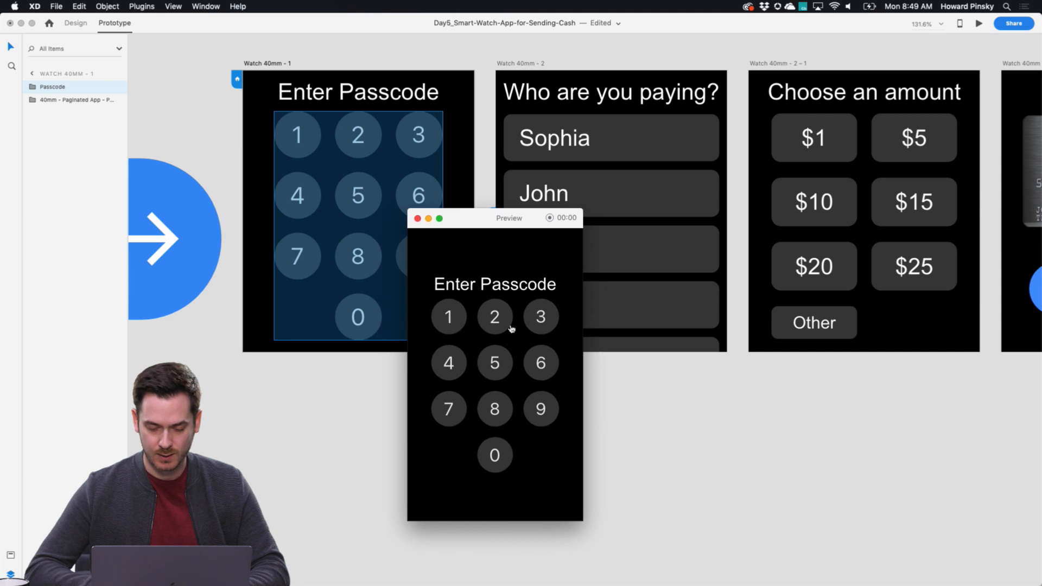
pyautogui.click(497, 369)
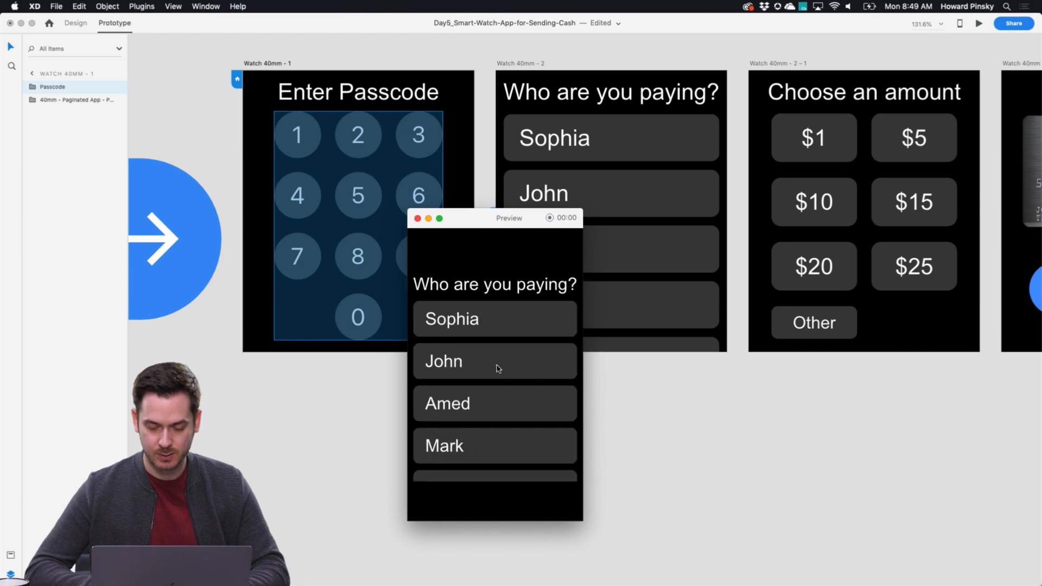
pyautogui.click(629, 209)
# Extend the bottom of the "Watch 40mm - 2" artboard to a height of 459 so the whole payee list fits
pyautogui.click(525, 64)
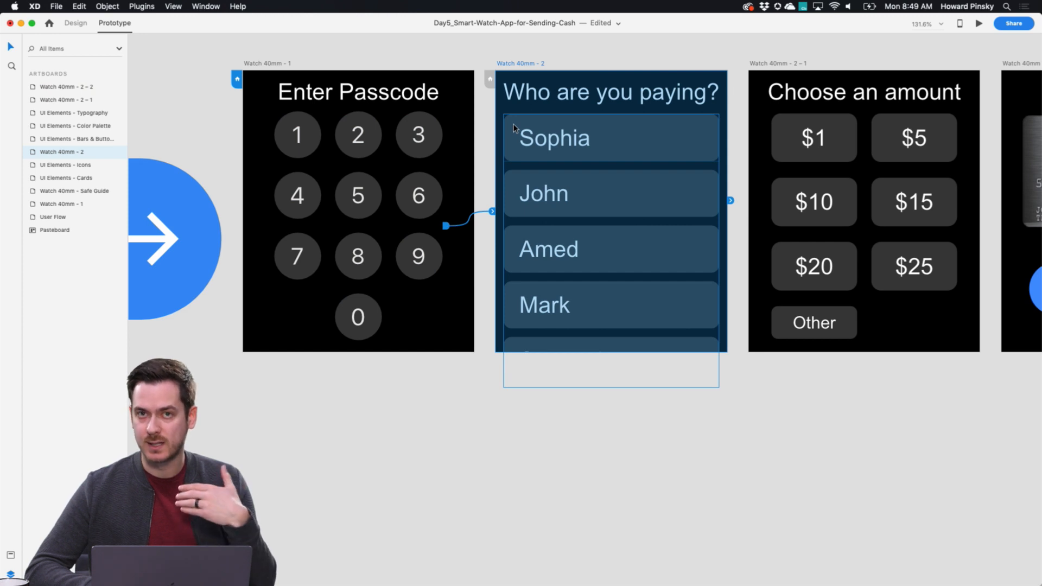
pyautogui.click(68, 25)
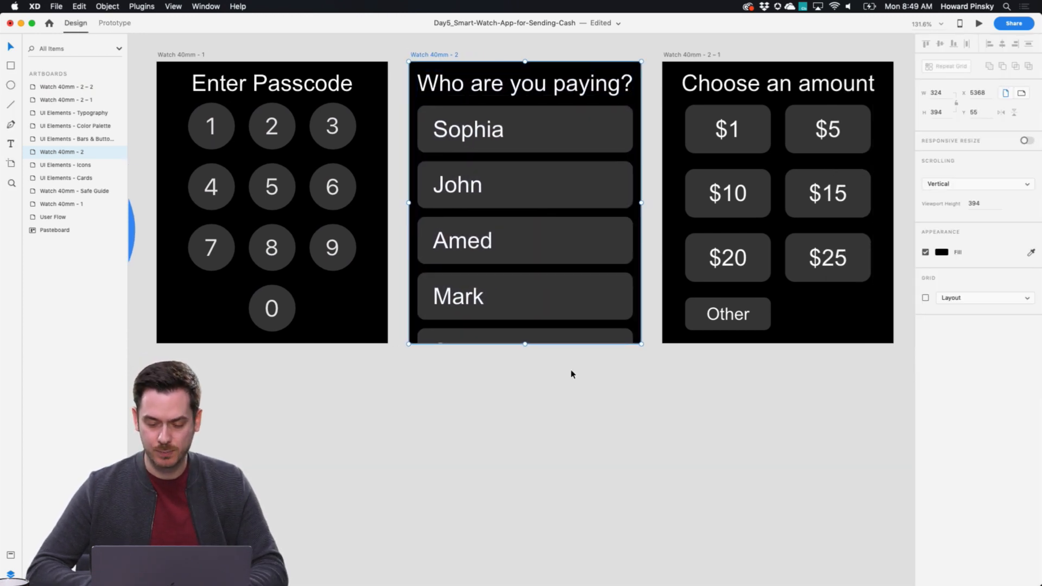
pyautogui.moveTo(523, 343); pyautogui.dragTo(526, 390)
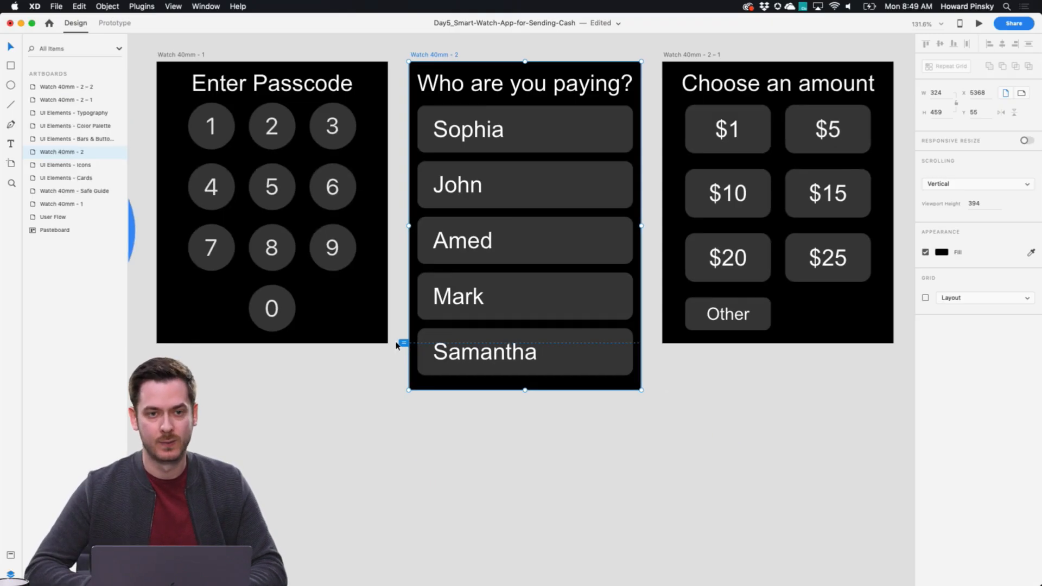
# Preview the vertical scrolling of the payee list
pyautogui.click(978, 21)
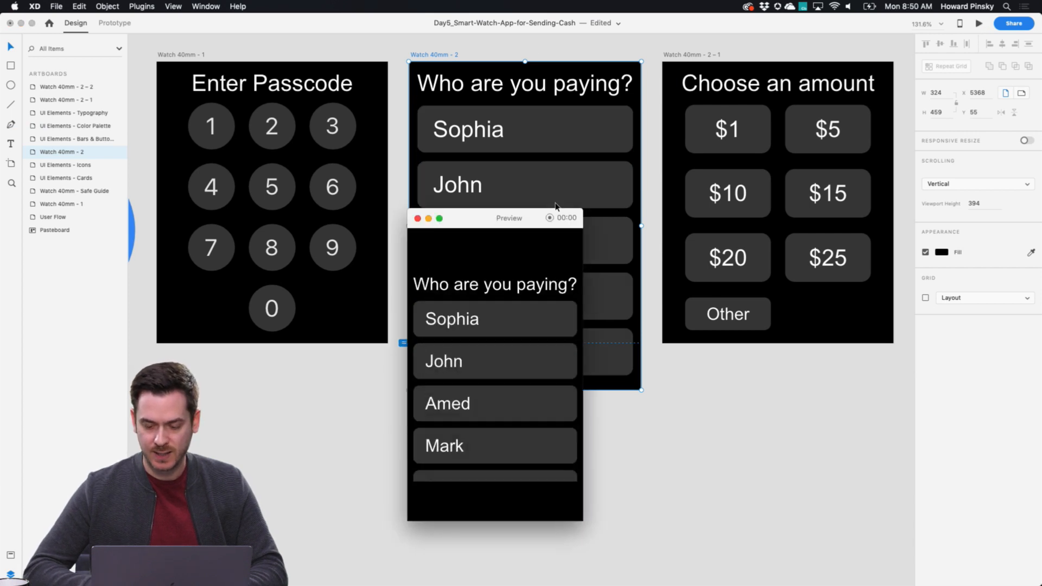
pyautogui.scroll(-3, 464, 324)
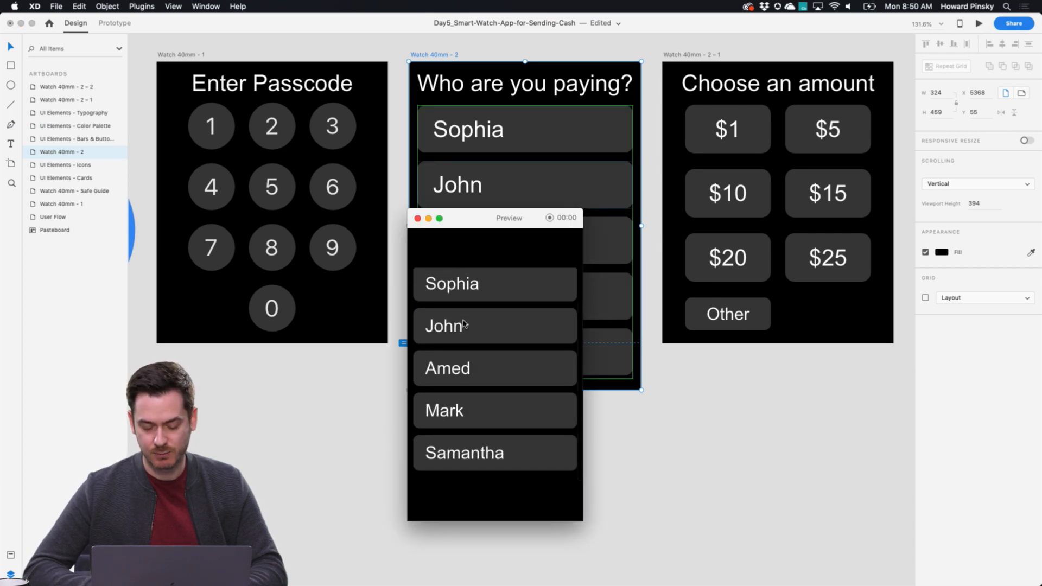
pyautogui.scroll(3, 464, 324)
pyautogui.press('super+w')
# Link the second payee's rectangle to the "Watch 40mm - 2 – 1" artboard with a Tap trigger and a Push Left transition, Ease Out, 0.4 s
pyautogui.hscroll(3, 563, 261)
pyautogui.click(495, 198)
pyautogui.doubleClick(498, 199)
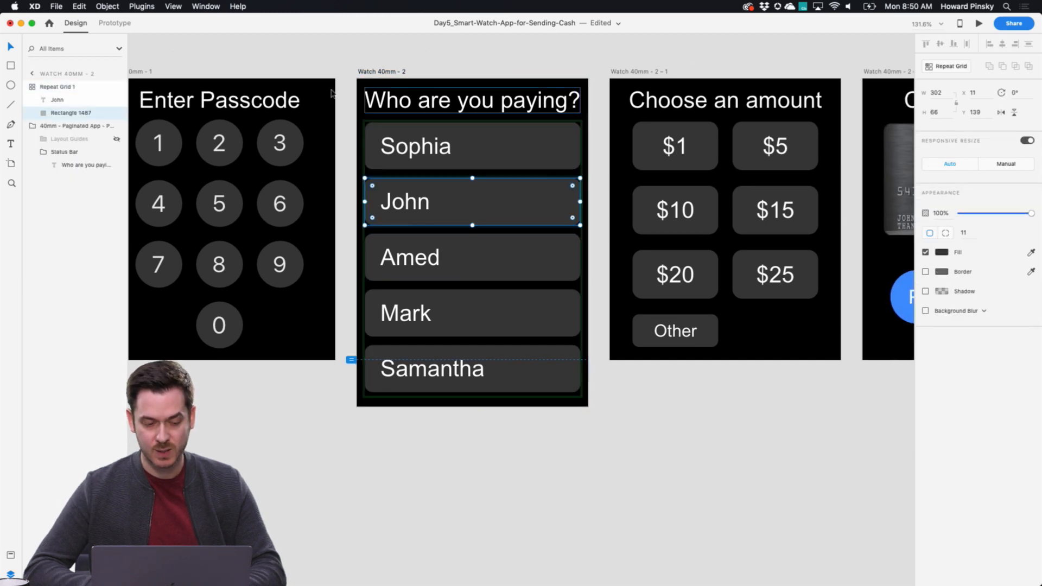
pyautogui.hotkey('ctrl', 'Tab')
pyautogui.click(592, 106)
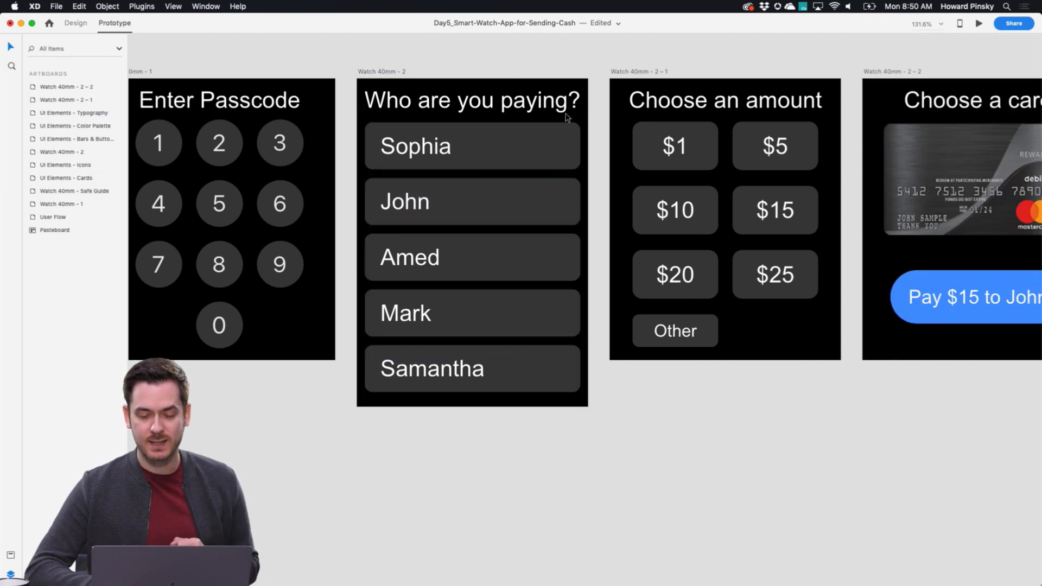
pyautogui.click(513, 149)
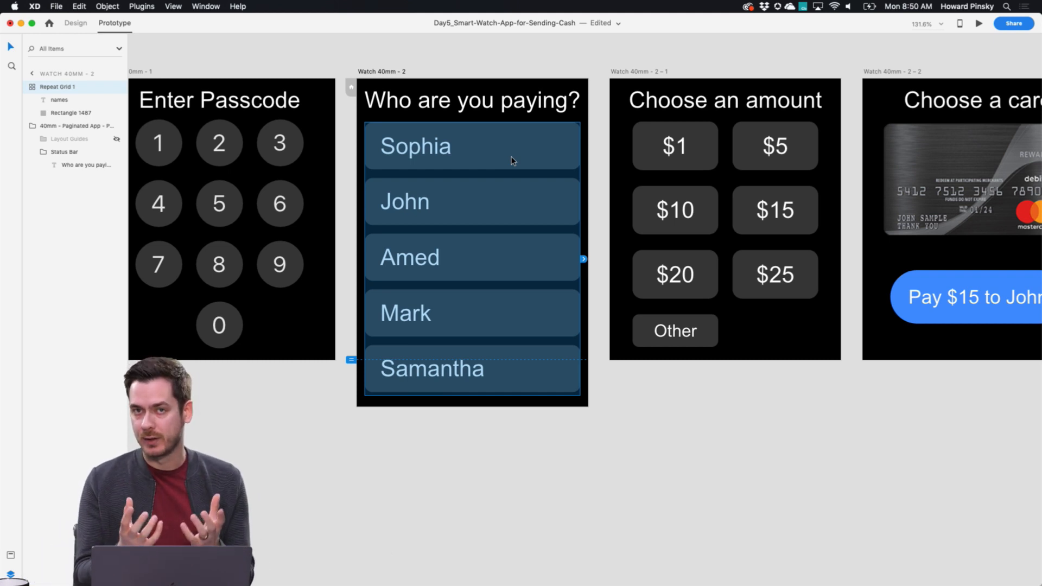
pyautogui.doubleClick(517, 213)
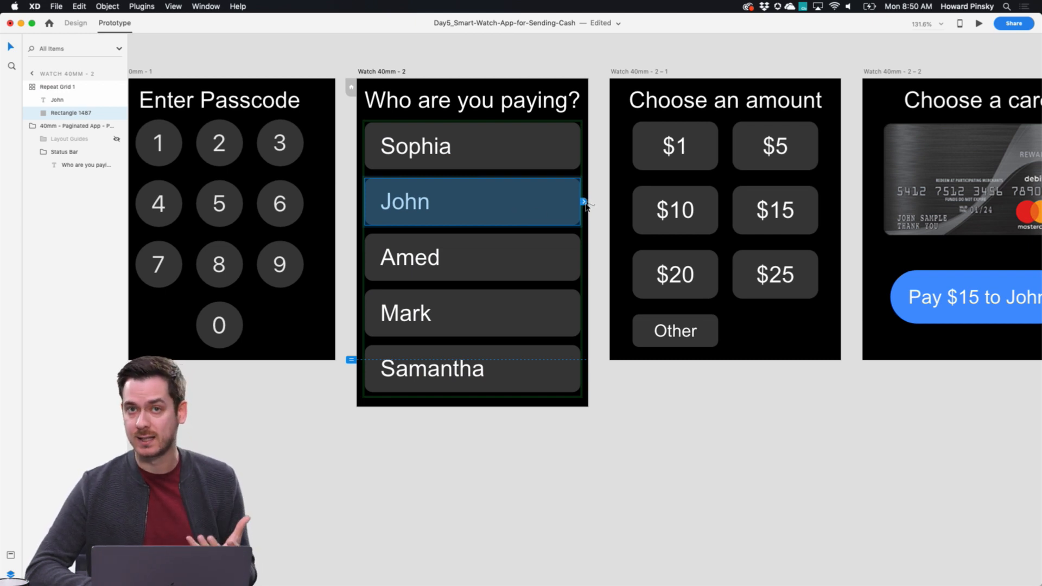
pyautogui.moveTo(584, 203); pyautogui.dragTo(695, 124)
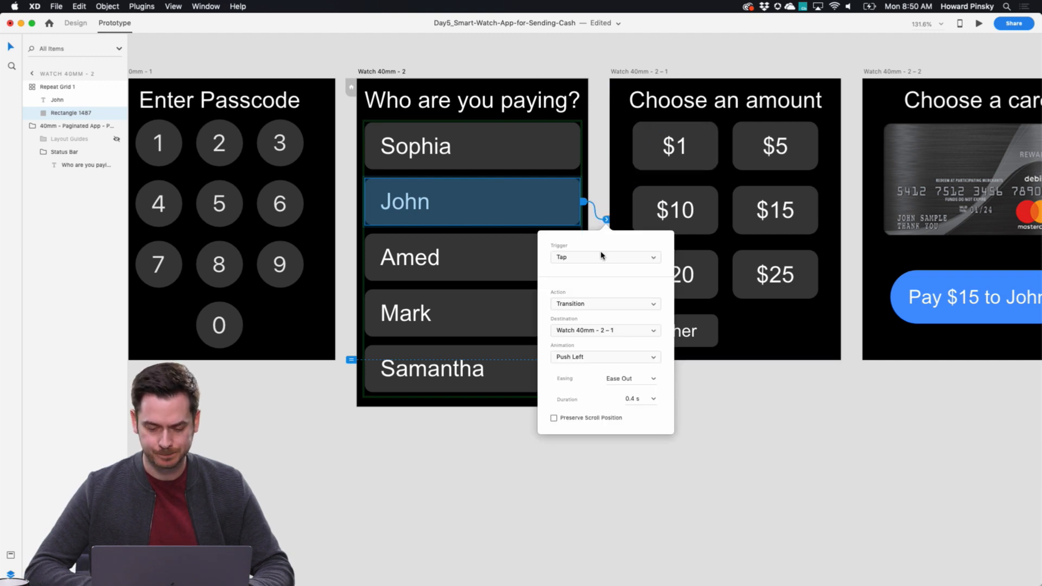
pyautogui.click(589, 258)
pyautogui.click(604, 295)
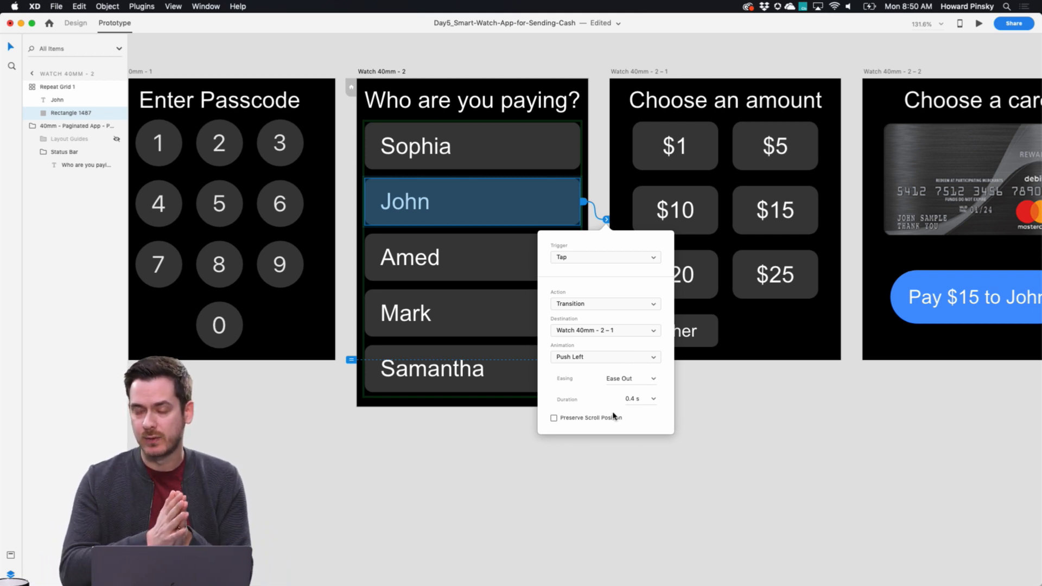
pyautogui.click(642, 75)
# Link the $15 button to the "Watch 40mm - 2 – 2" artboard with a Tap trigger and Push Left transition
pyautogui.hscroll(5, 644, 74)
pyautogui.click(666, 215)
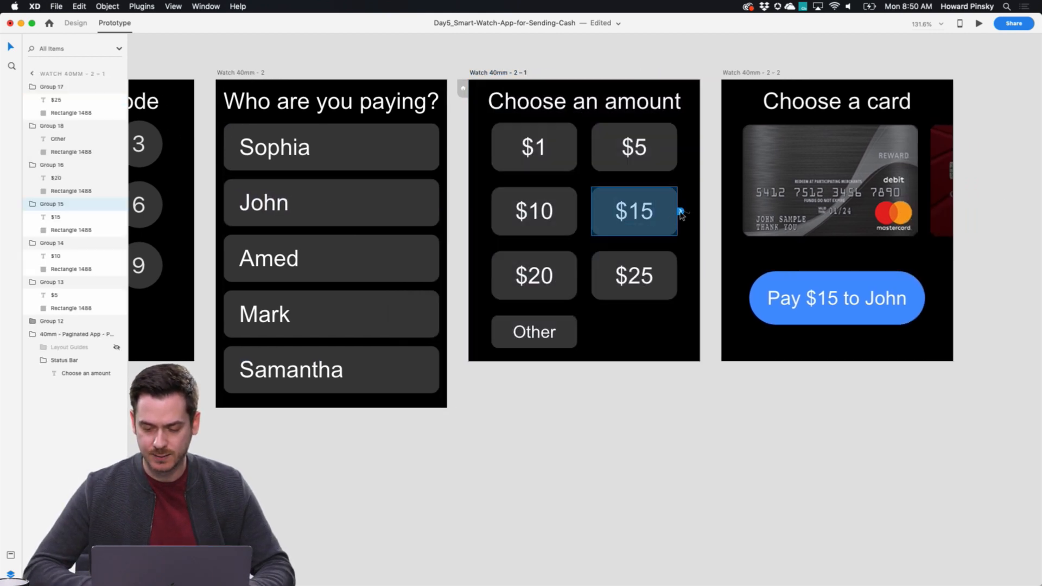
pyautogui.moveTo(681, 213); pyautogui.dragTo(798, 179)
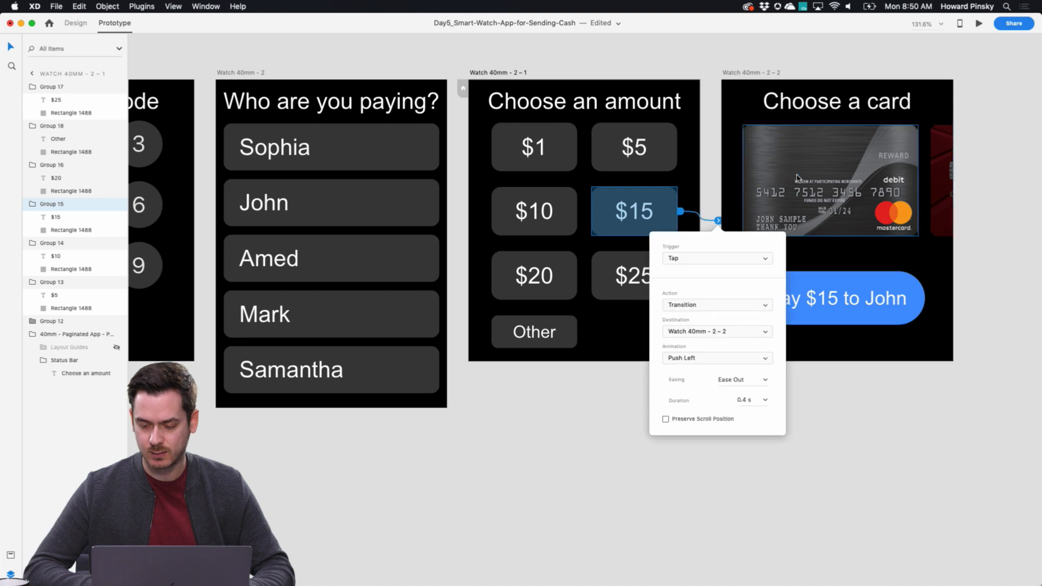
pyautogui.click(850, 196)
# Duplicate the first "Choose a card" artboard and place the copy directly below it
pyautogui.hscroll(6, 850, 196)
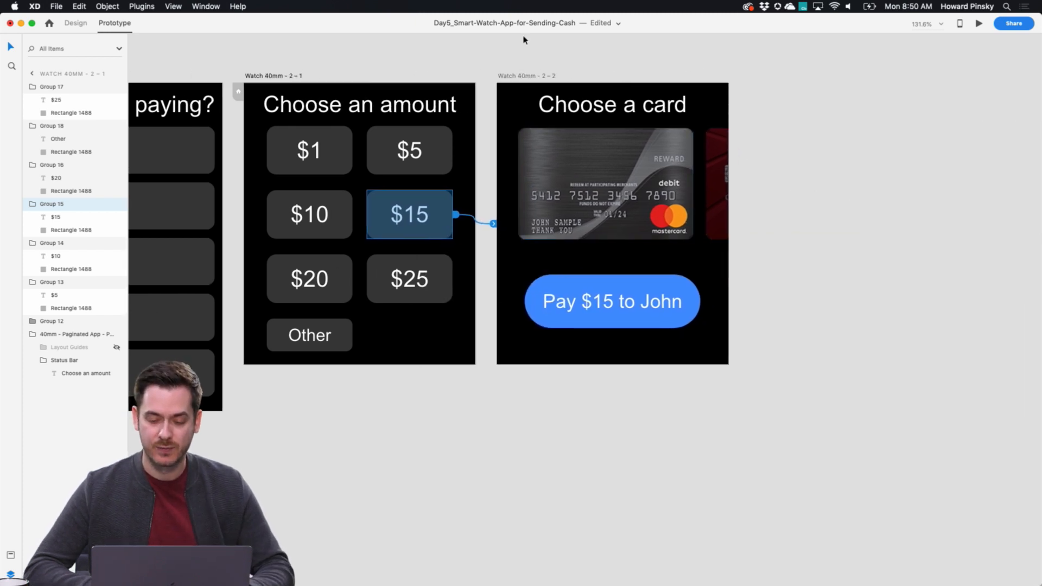
pyautogui.click(530, 77)
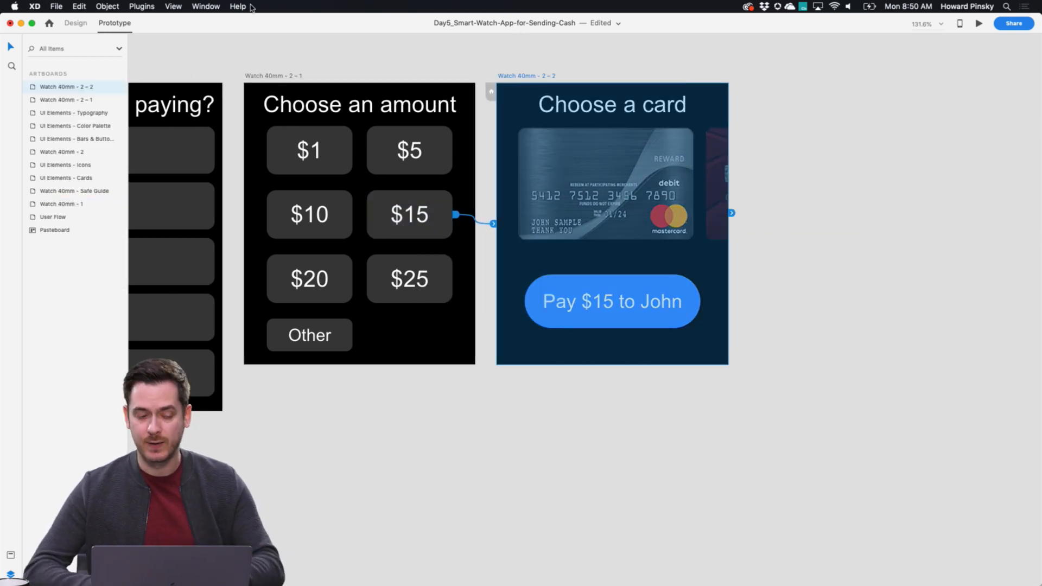
pyautogui.moveTo(518, 76); pyautogui.dragTo(530, 380)
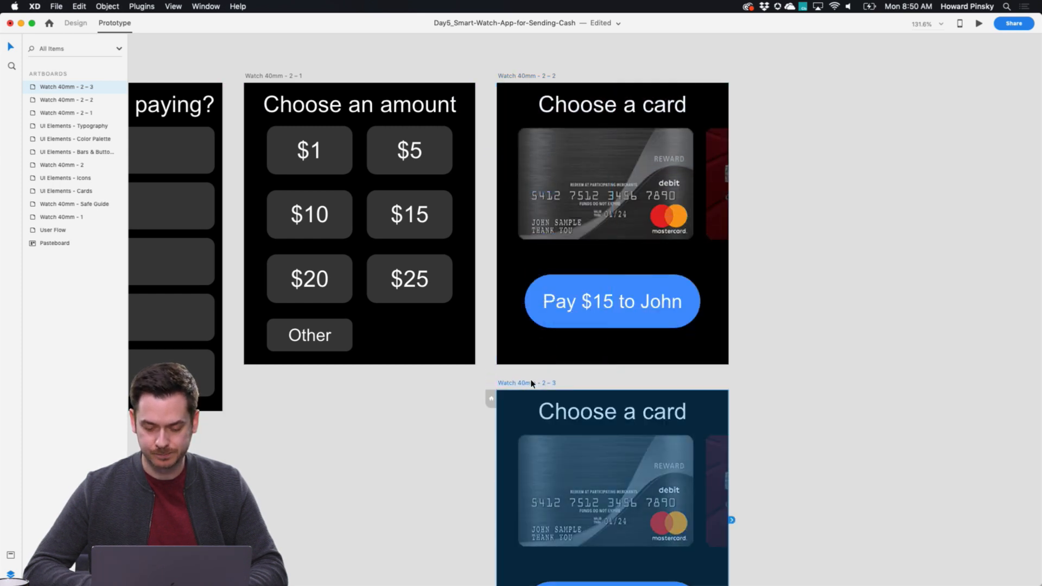
# Shift the card group on the duplicated artboard left so the Bank of America card is centred above the pay button
pyautogui.scroll(-5, 532, 380)
pyautogui.click(585, 354)
pyautogui.moveTo(585, 354); pyautogui.dragTo(460, 354)
pyautogui.click(75, 23)
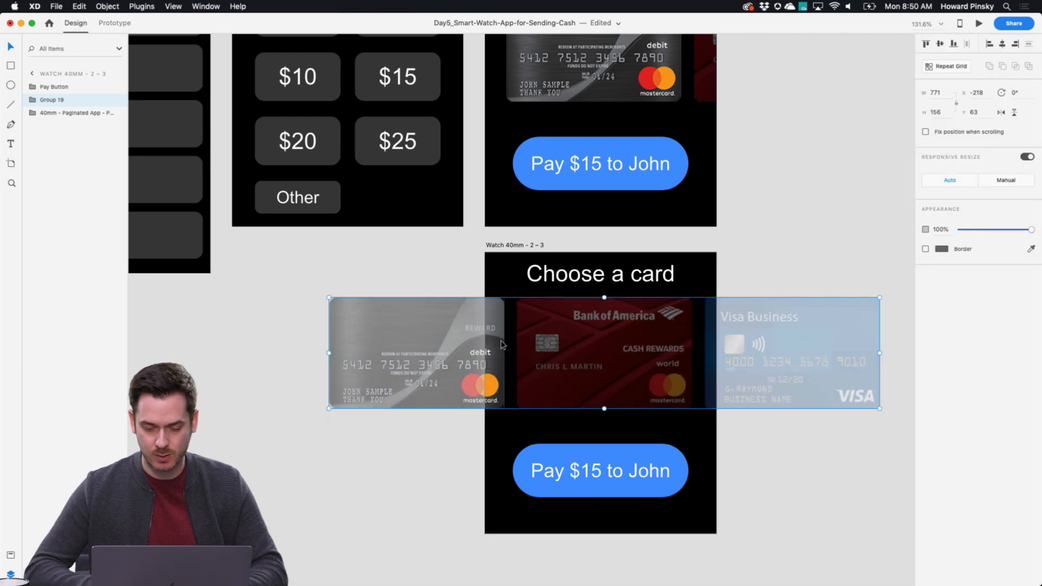
pyautogui.moveTo(607, 350); pyautogui.dragTo(604, 351)
# Set the Bank of America card's opacity to 100% and the grey Mastercard debit card's opacity to 44% on the duplicated artboard
pyautogui.doubleClick(582, 365)
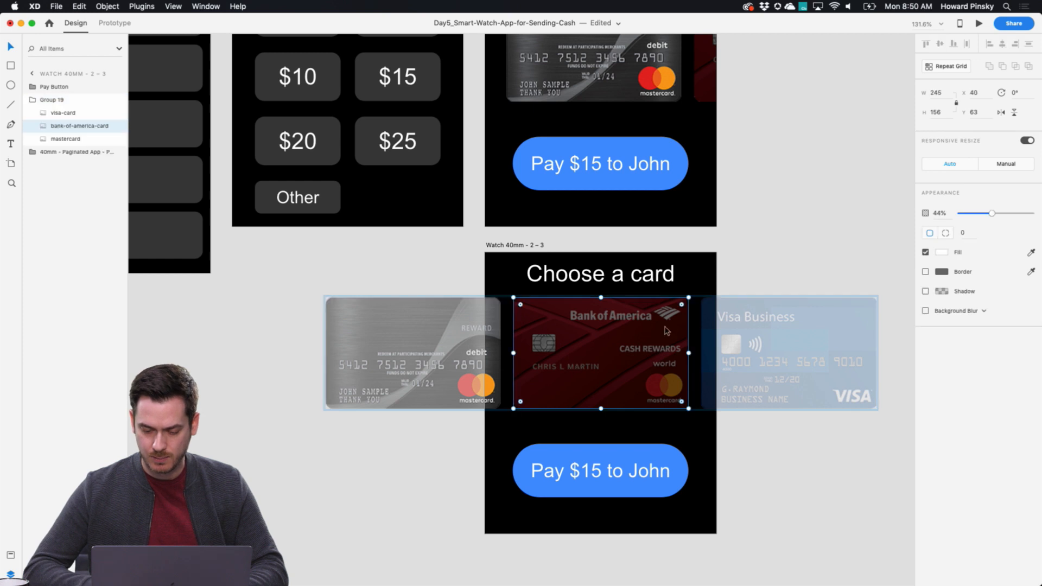
pyautogui.moveTo(1001, 216); pyautogui.dragTo(1033, 213)
pyautogui.click(486, 334)
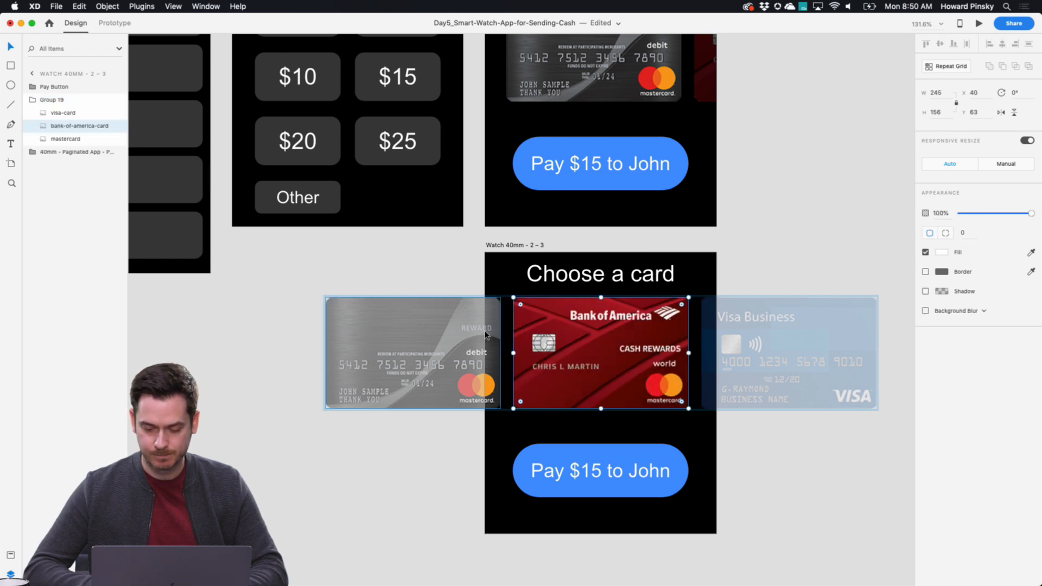
pyautogui.click(729, 362)
pyautogui.click(474, 352)
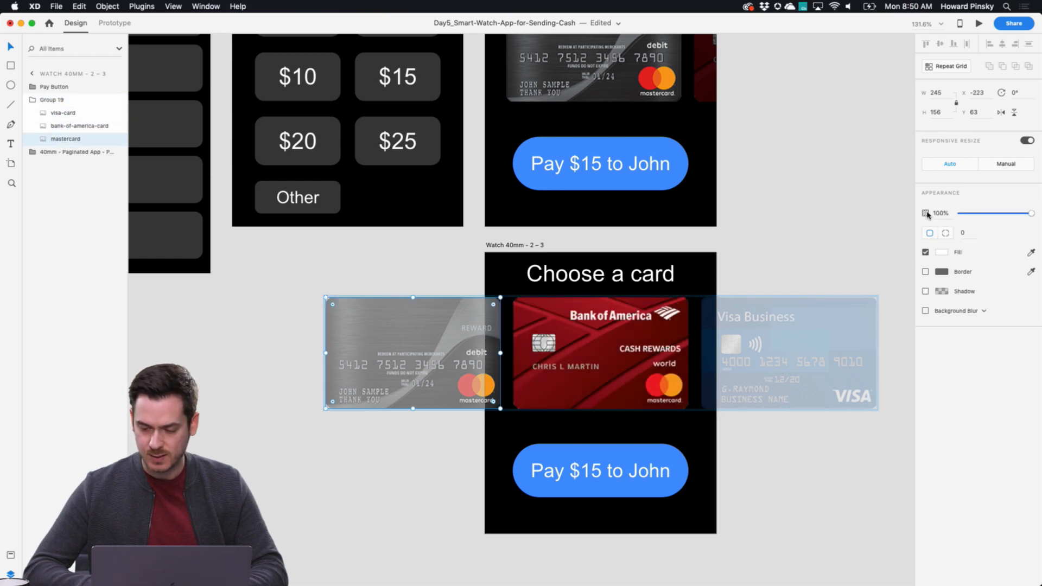
pyautogui.write('44')
pyautogui.press('Return')
pyautogui.click(758, 375)
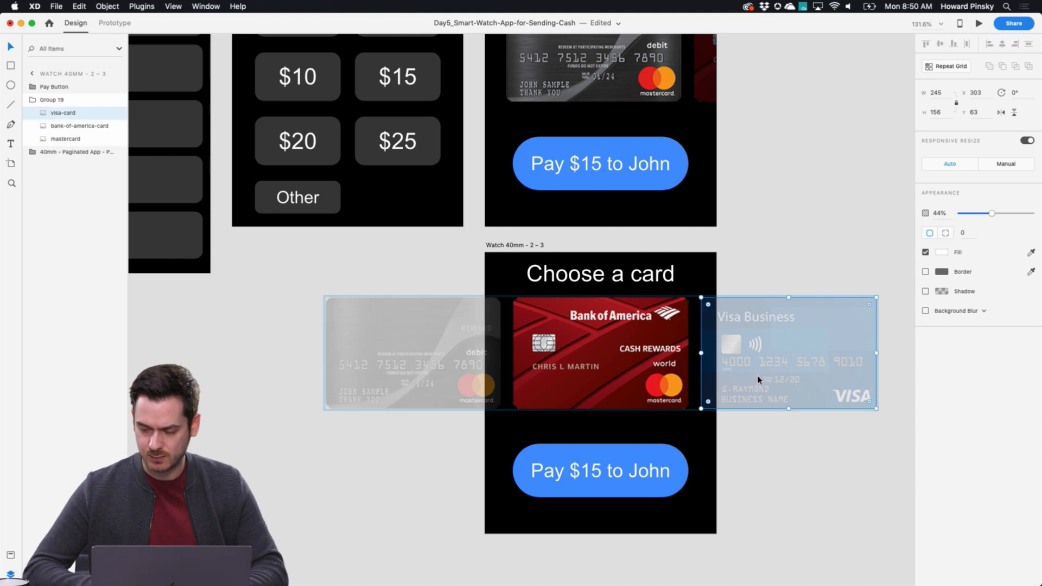
# Duplicate the "Watch 40mm - 2 – 3" artboard and place the copy below it with equal spacing
pyautogui.click(775, 230)
pyautogui.scroll(-5, 775, 230)
pyautogui.moveTo(775, 230); pyautogui.dragTo(720, 234)
pyautogui.moveTo(565, 241); pyautogui.dragTo(571, 429)
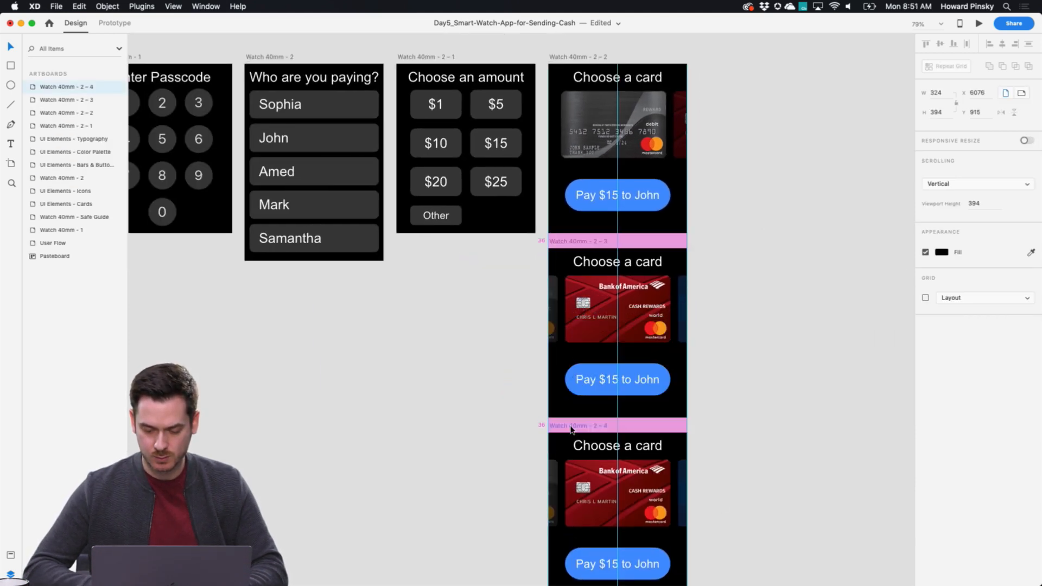
# Lower the opacity of the Bank of America card on the "Watch 40mm - 2 – 4" artboard
pyautogui.scroll(-5, 571, 430)
pyautogui.scroll(5, 655, 369)
pyautogui.click(655, 369)
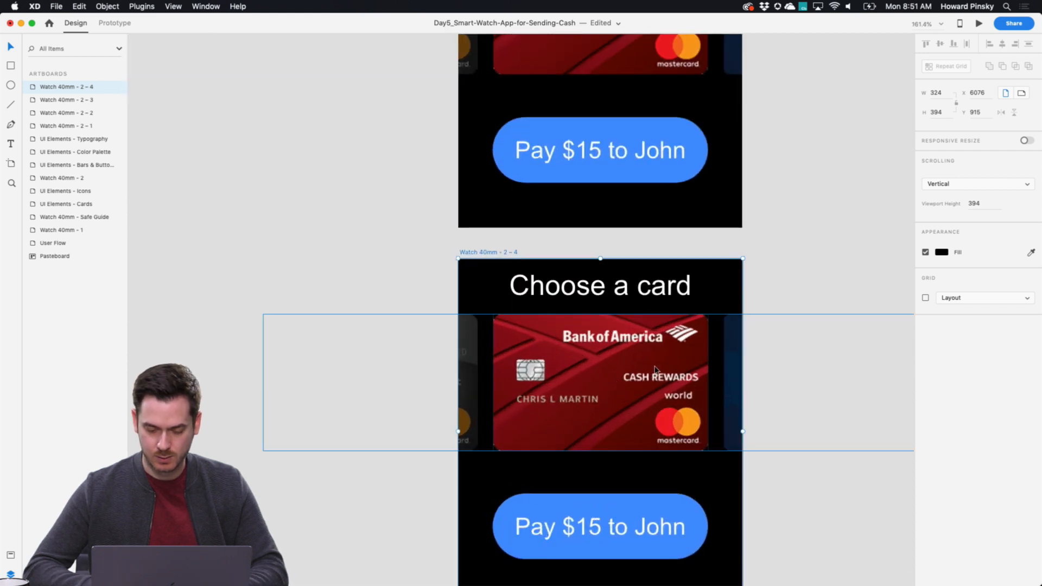
pyautogui.doubleClick(656, 370)
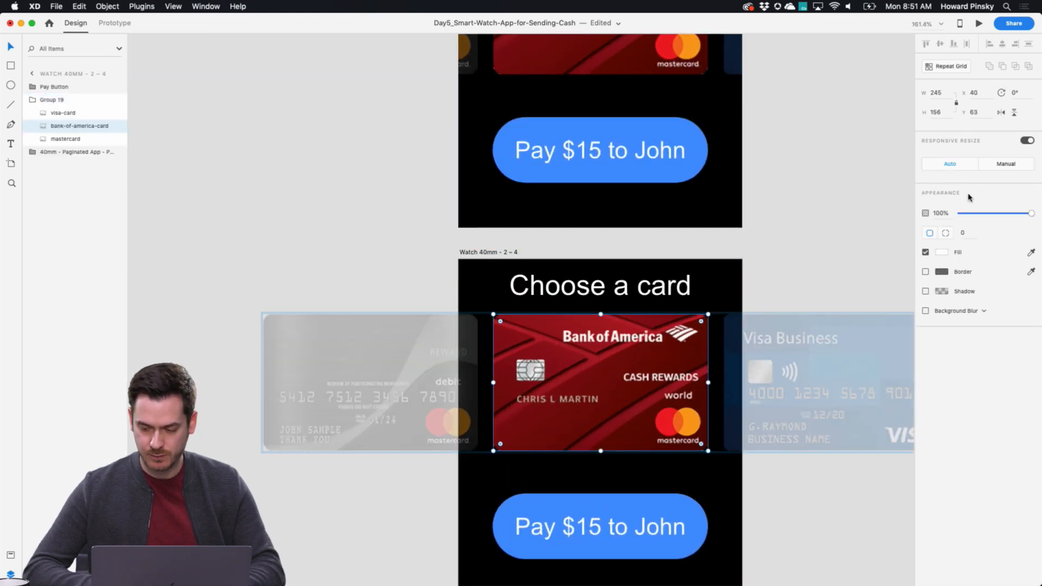
pyautogui.press('5')
pyautogui.click(779, 289)
pyautogui.click(749, 341)
pyautogui.click(787, 263)
# Shift the third artboard's card group left to X -486, centring the Visa card, and set that card's opacity to 100%
pyautogui.click(623, 402)
pyautogui.moveTo(622, 403); pyautogui.dragTo(392, 405)
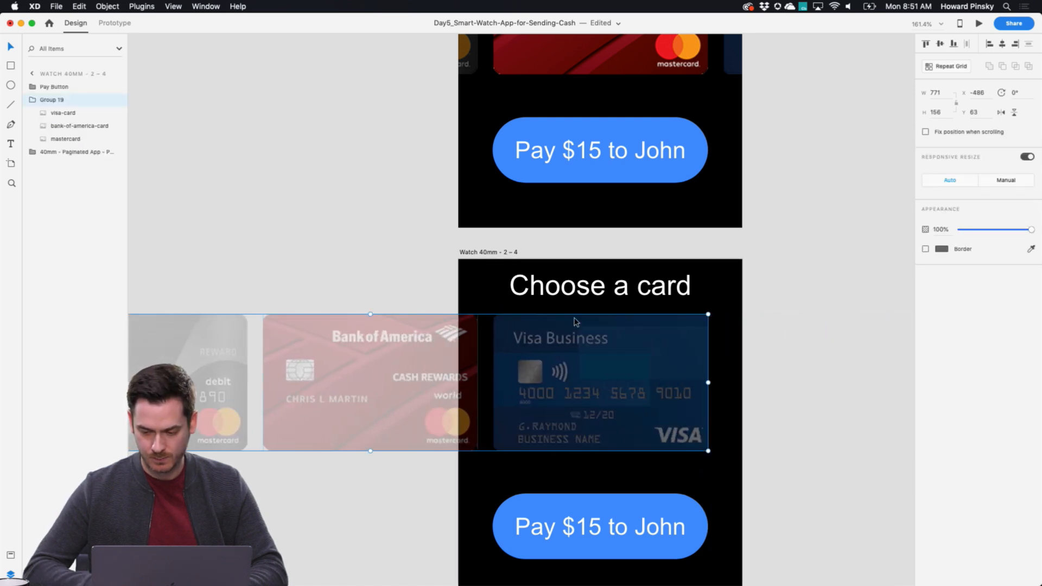
pyautogui.doubleClick(586, 356)
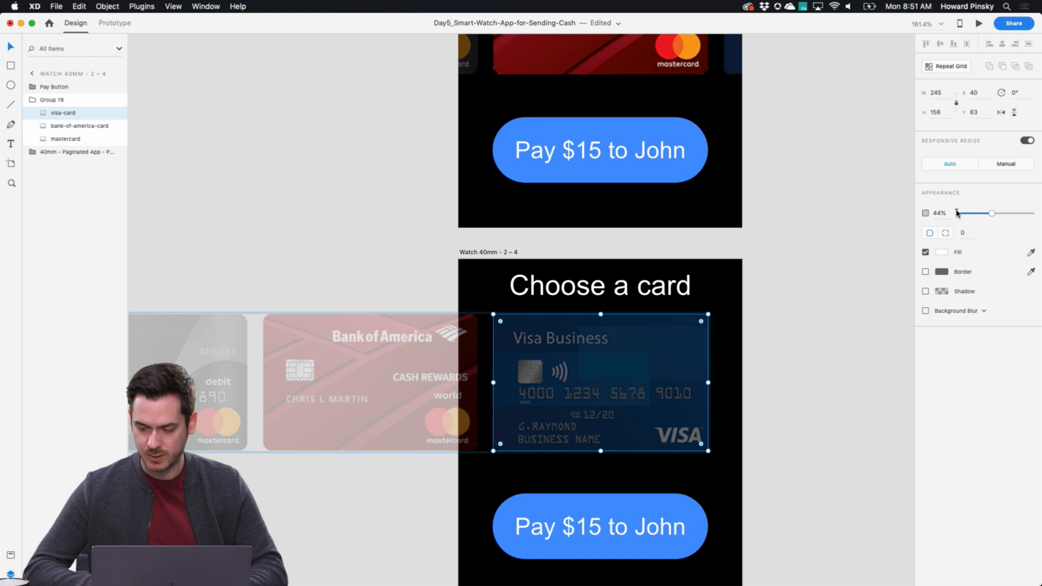
pyautogui.press('Return')
# Link the card group on "Watch 40mm - 2 – 2" to the "Watch 40mm - 2 – 3" artboard in prototype mode, using a Drag trigger with Auto-Animate
pyautogui.scroll(-5, 696, 262)
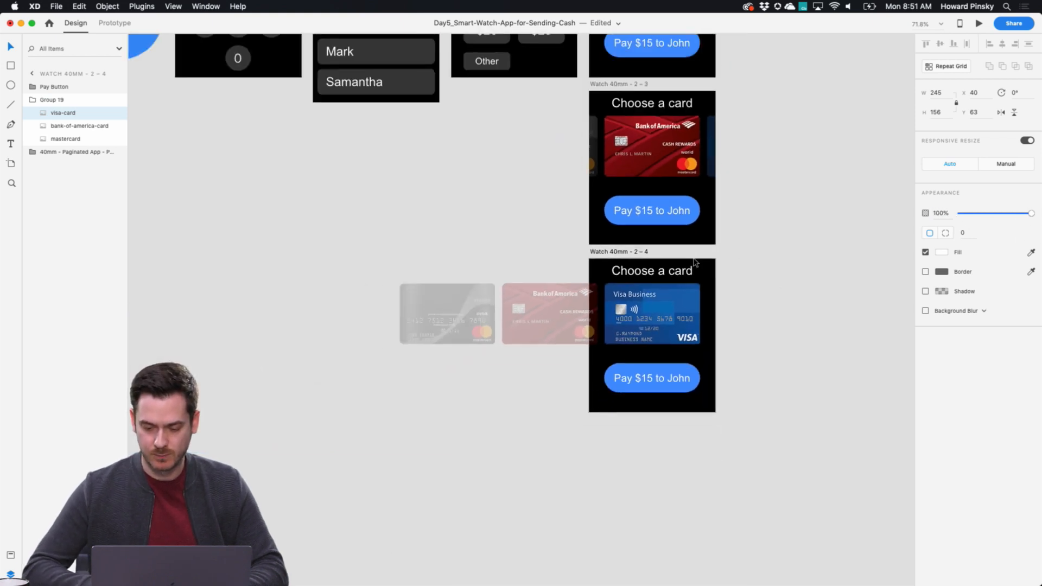
pyautogui.scroll(4, 696, 263)
pyautogui.click(102, 24)
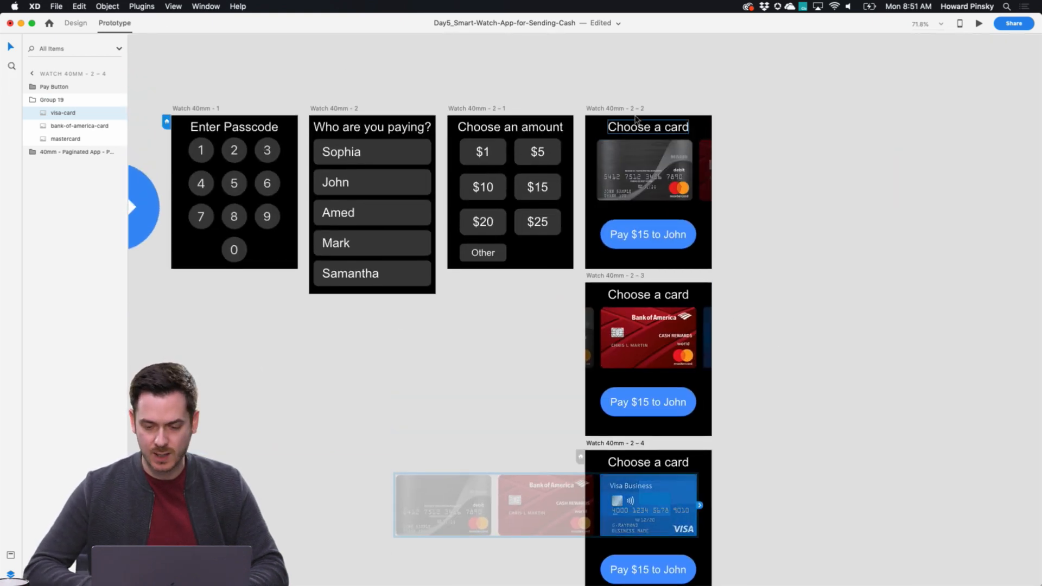
pyautogui.click(660, 169)
pyautogui.scroll(5, 660, 169)
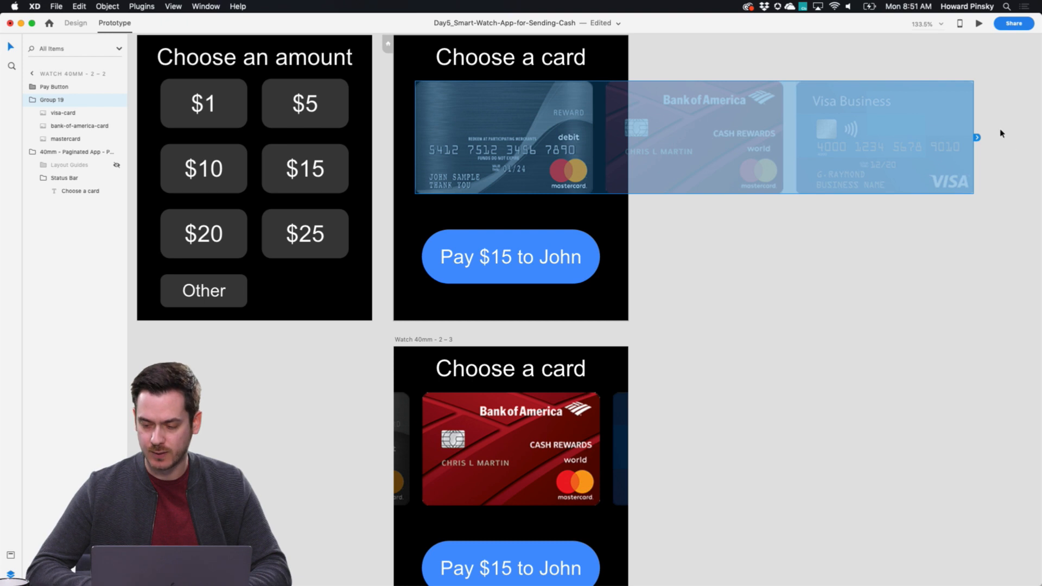
pyautogui.moveTo(956, 244); pyautogui.dragTo(597, 413)
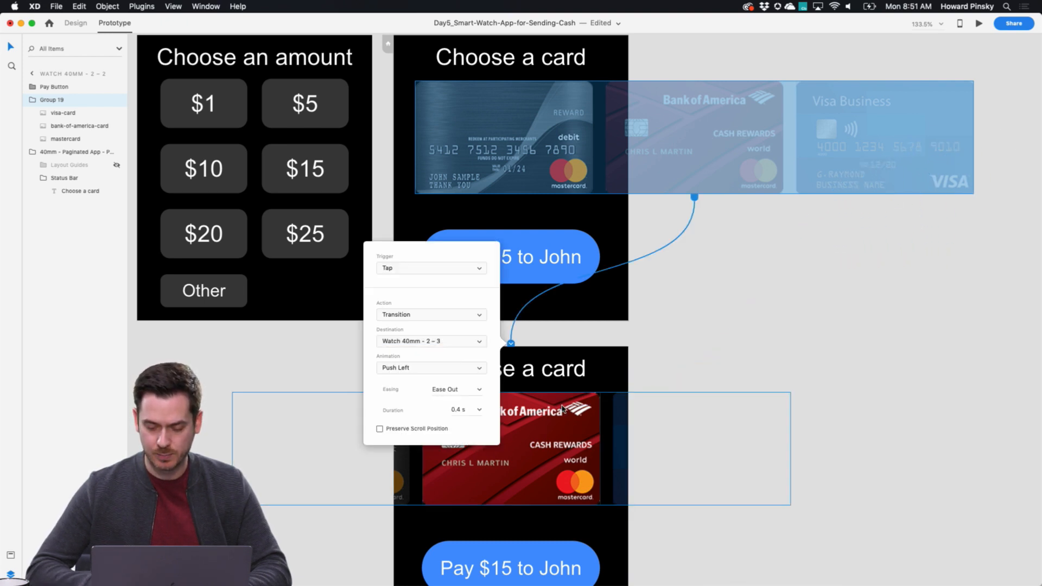
pyautogui.click(431, 270)
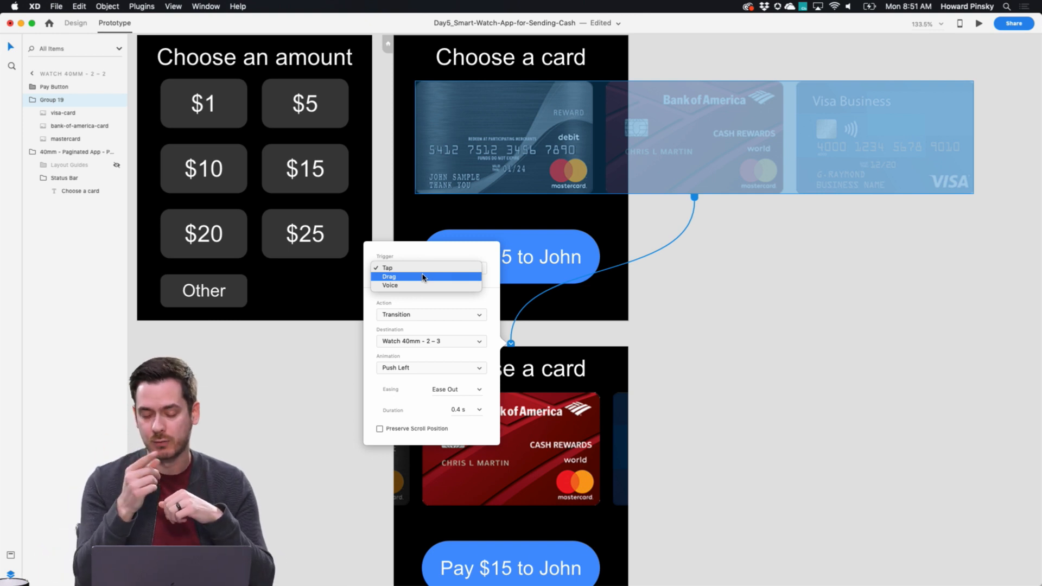
pyautogui.click(424, 277)
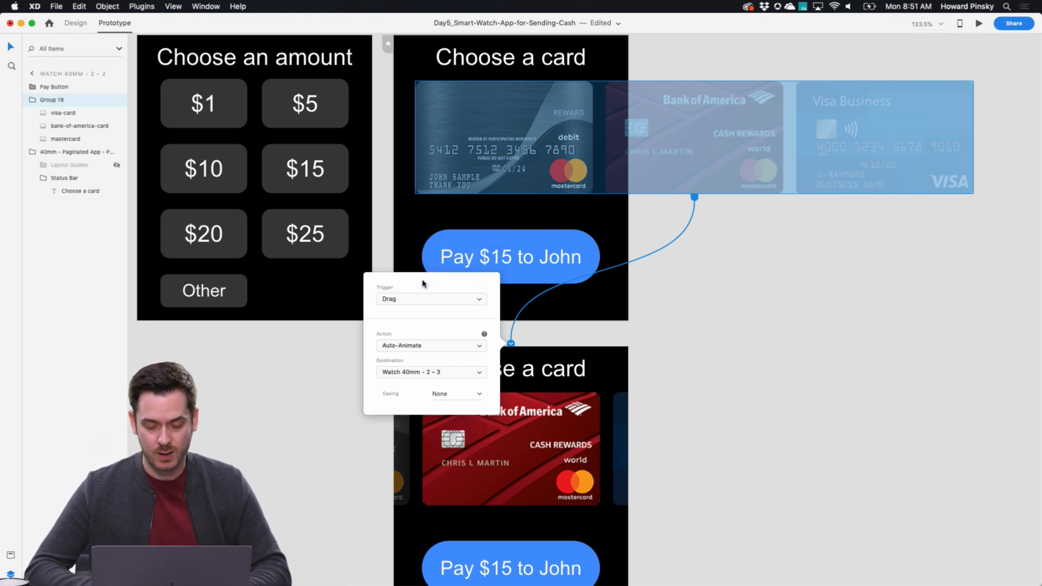
# Link the card group on "Watch 40mm - 2 – 3" to "Watch 40mm - 2 – 4", using a Drag trigger with Auto-Animate
pyautogui.click(414, 346)
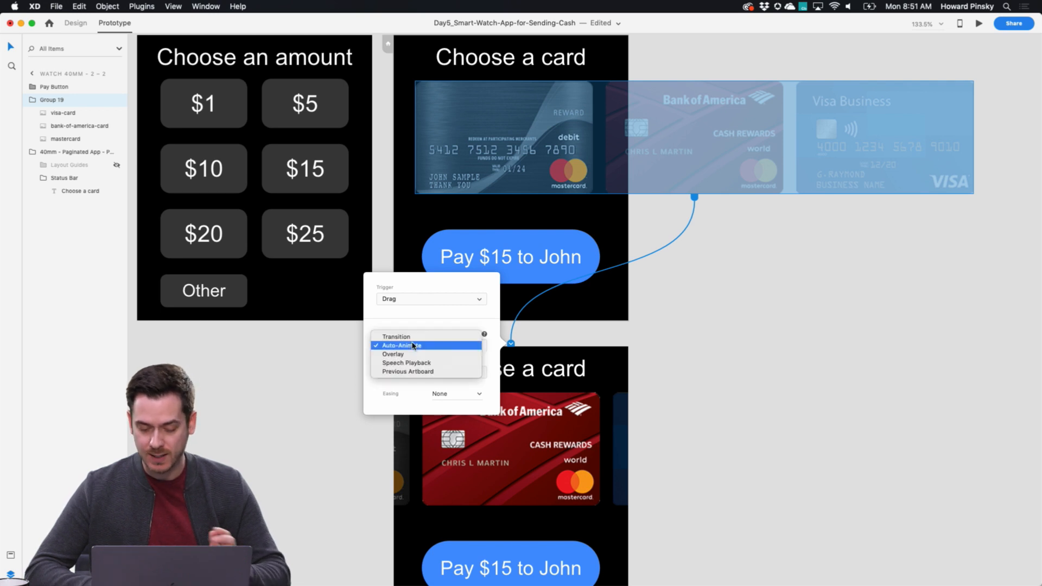
pyautogui.click(429, 348)
pyautogui.click(607, 339)
pyautogui.scroll(-5, 607, 340)
pyautogui.click(600, 344)
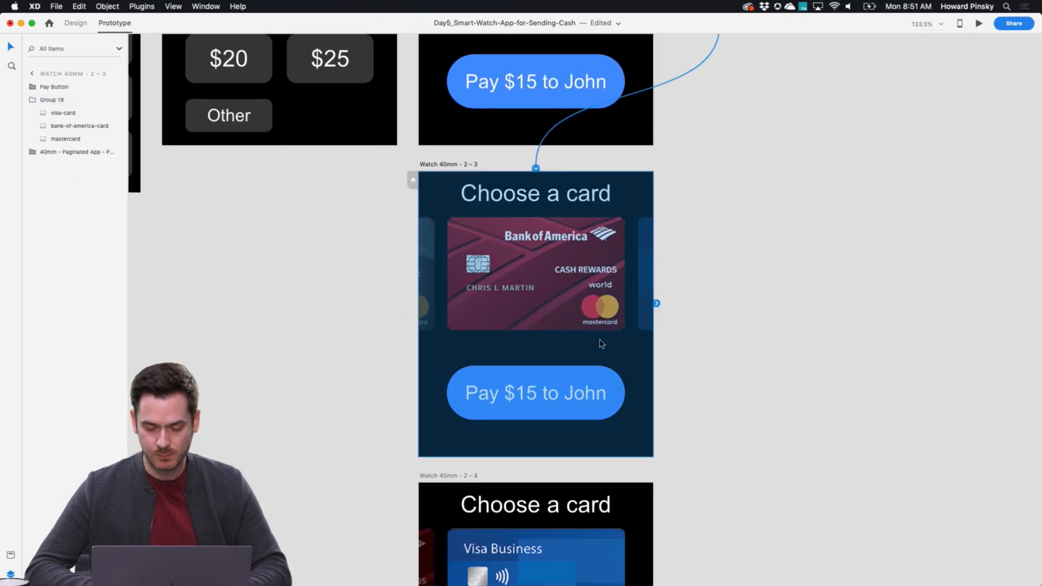
pyautogui.click(584, 272)
pyautogui.scroll(-1, 816, 272)
pyautogui.moveTo(804, 346); pyautogui.dragTo(608, 505)
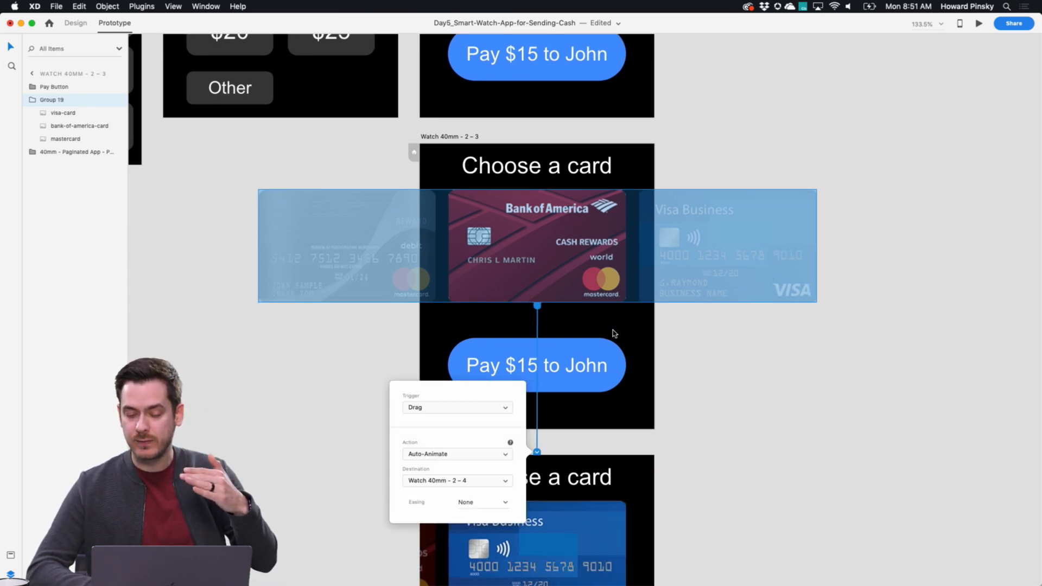
# Undo both card group links and the preceding opacity change of the Visa card on "Watch 40mm - 2 – 4"
pyautogui.scroll(5, 614, 333)
pyautogui.scroll(4, 614, 332)
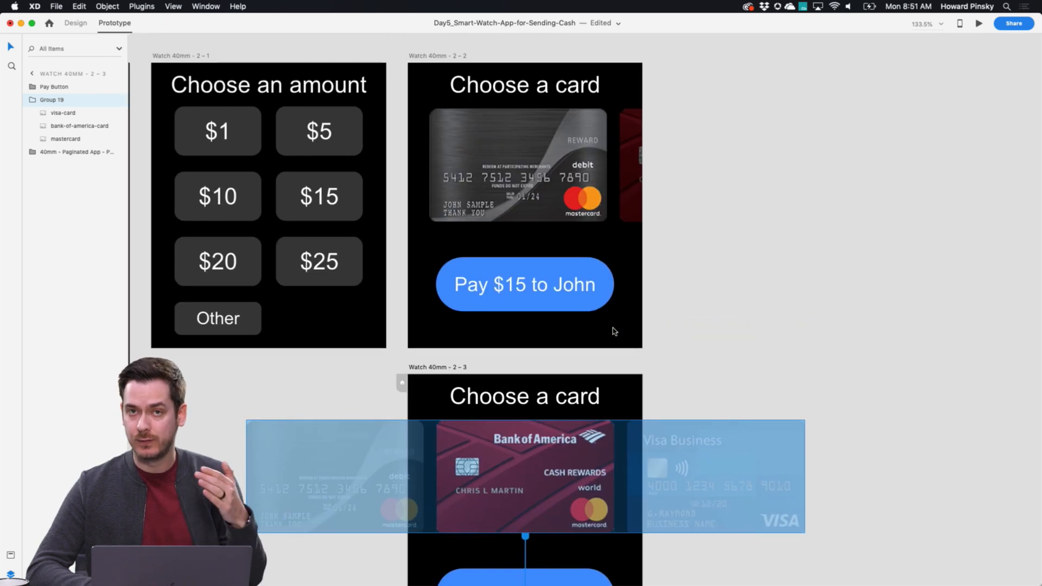
pyautogui.click(584, 164)
pyautogui.press('super+z')
pyautogui.press('super+z')
pyautogui.press('super+z')
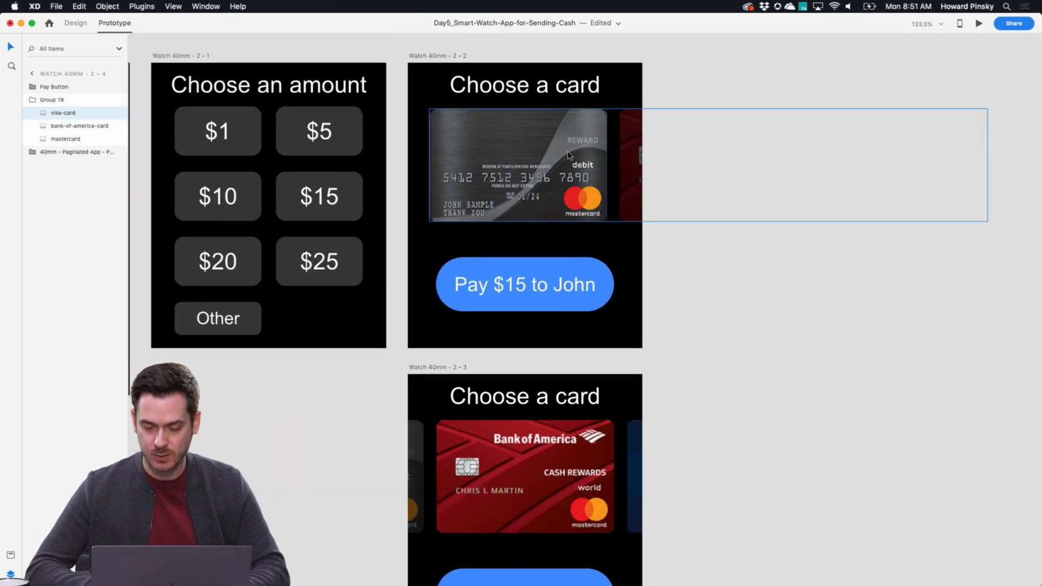
# Link the Bank of America card on "Watch 40mm - 2 – 2" to the 2 – 3 artboard, and the Visa card on 2 – 3 to 2 – 4
pyautogui.click(637, 161)
pyautogui.moveTo(802, 166); pyautogui.dragTo(542, 404)
pyautogui.click(584, 468)
pyautogui.scroll(-5, 585, 468)
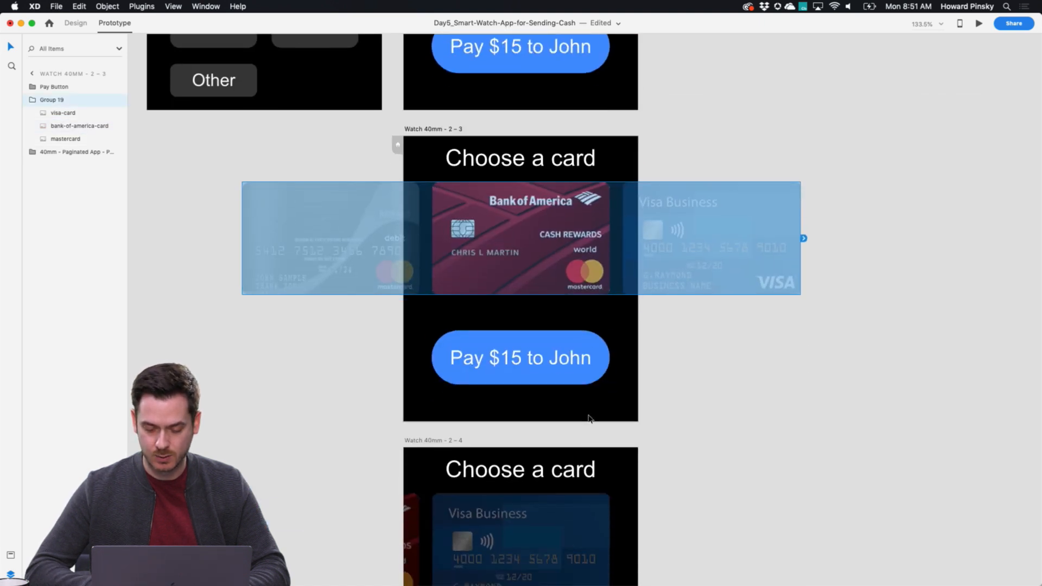
pyautogui.doubleClick(629, 247)
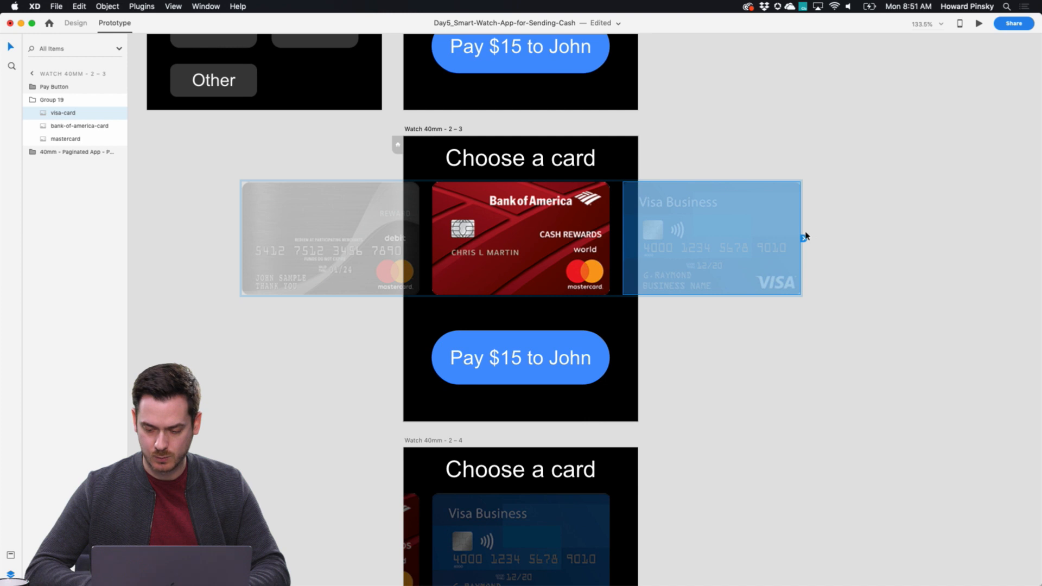
pyautogui.moveTo(805, 239); pyautogui.dragTo(577, 514)
# Set the Visa card's opacity to 100% on the "Watch 40mm - 2 – 4" artboard in design mode
pyautogui.scroll(-5, 577, 514)
pyautogui.click(556, 433)
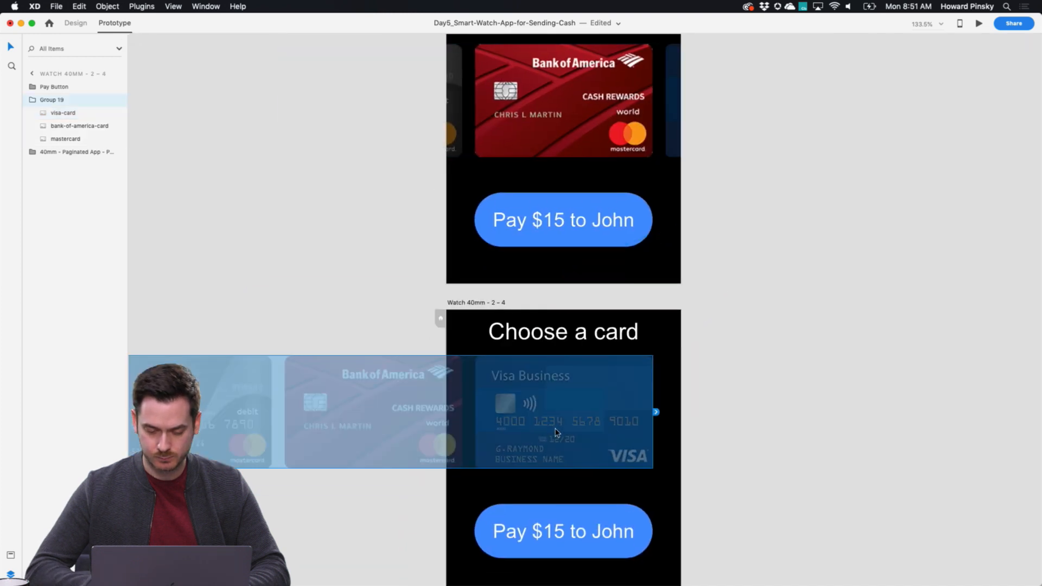
pyautogui.click(65, 23)
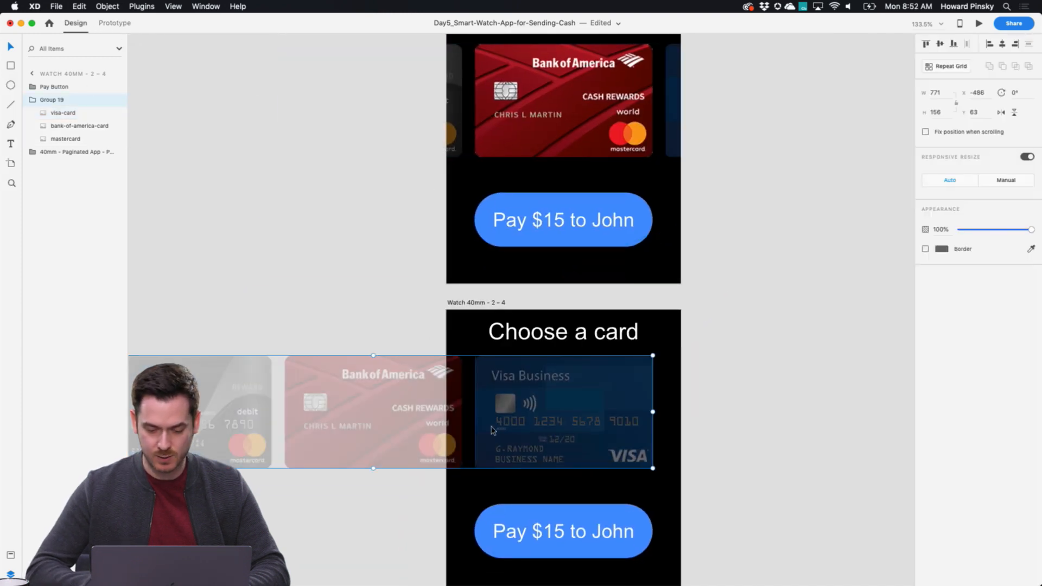
pyautogui.doubleClick(540, 427)
pyautogui.press('1')
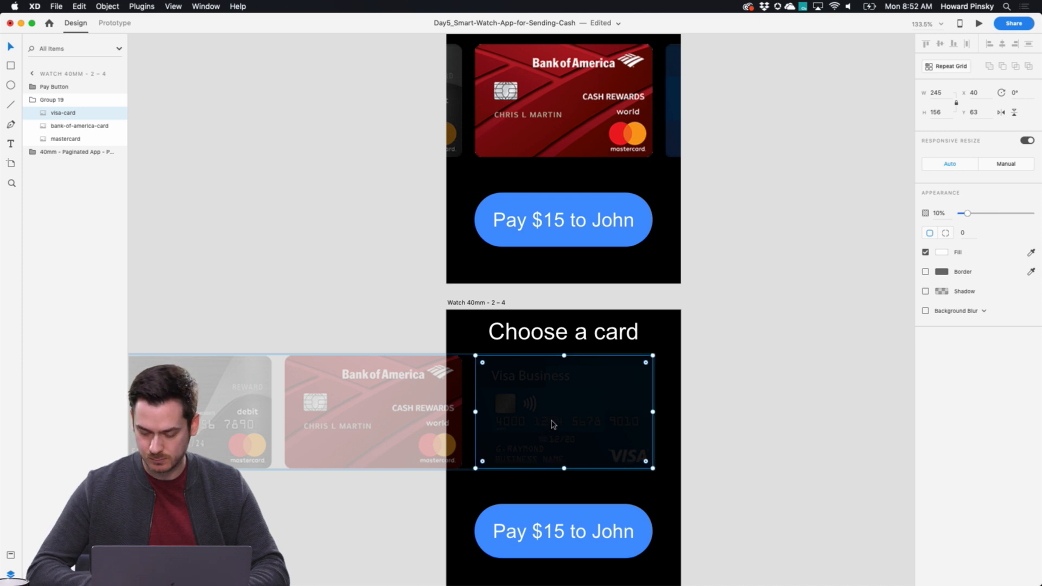
pyautogui.press('0')
pyautogui.click(789, 295)
# Link the Bank of America card on "Watch 40mm - 2 – 4" back to "Watch 40mm - 2 – 3" with a Drag trigger and Auto-Animate
pyautogui.scroll(4, 789, 296)
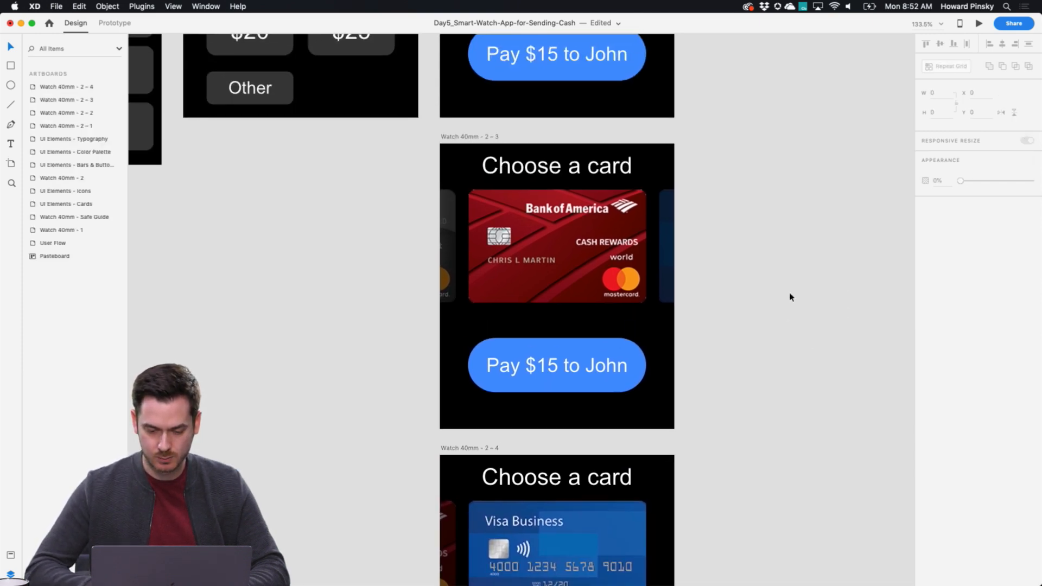
pyautogui.click(115, 23)
pyautogui.scroll(-3, 477, 380)
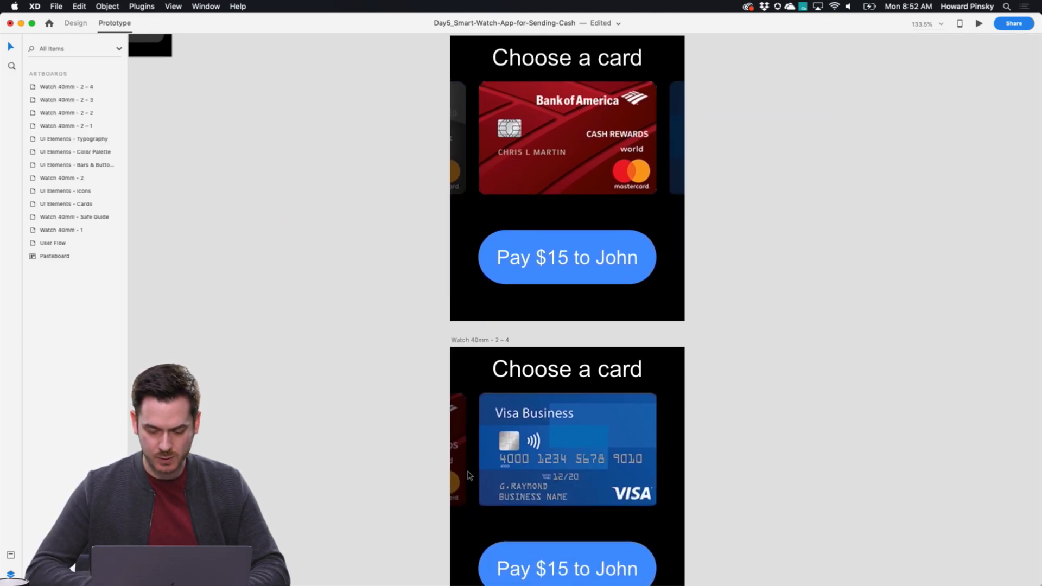
pyautogui.doubleClick(448, 554)
pyautogui.moveTo(475, 447); pyautogui.dragTo(528, 163)
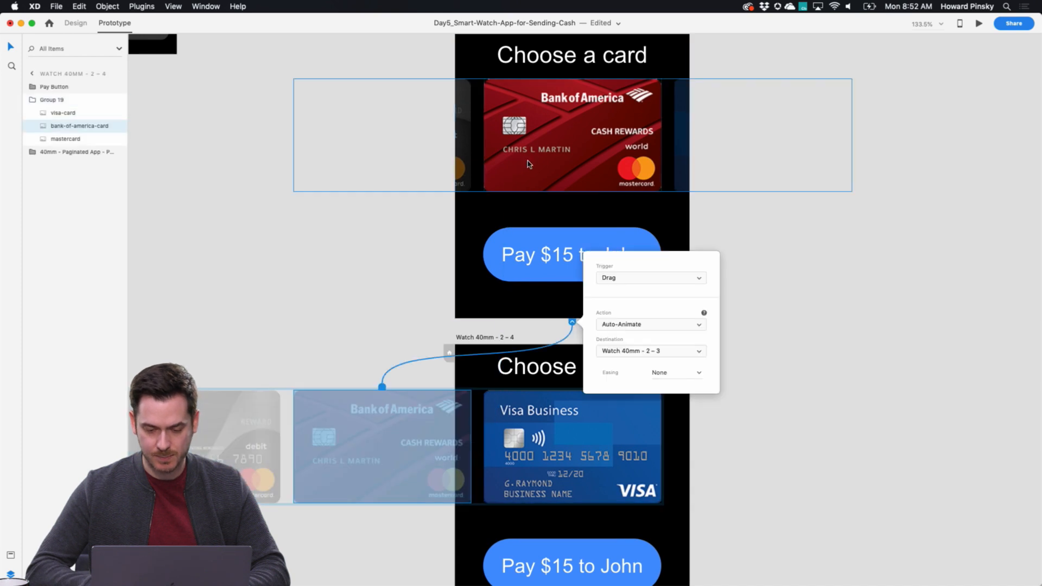
# Link the grey Mastercard on "Watch 40mm - 2 – 3" back to the "Watch 40mm - 2 – 2" artboard
pyautogui.scroll(4, 528, 162)
pyautogui.doubleClick(461, 287)
pyautogui.moveTo(473, 286); pyautogui.dragTo(543, 109)
# Duplicate the "Watch 40mm - 2 – 2" artboard in design mode and place the copy to its right
pyautogui.scroll(5, 542, 145)
pyautogui.click(581, 67)
pyautogui.click(76, 23)
pyautogui.moveTo(487, 103); pyautogui.dragTo(743, 83)
# Copy the white check mark icon from the "UI Elements - Icons" artboard
pyautogui.hscroll(5, 743, 82)
pyautogui.scroll(-6, 611, 327)
pyautogui.hscroll(-5, 611, 327)
pyautogui.scroll(-5, 612, 328)
pyautogui.scroll(10, 611, 328)
pyautogui.scroll(-10, 611, 328)
pyautogui.hscroll(10, 612, 329)
pyautogui.hscroll(-15, 612, 329)
pyautogui.scroll(4, 611, 329)
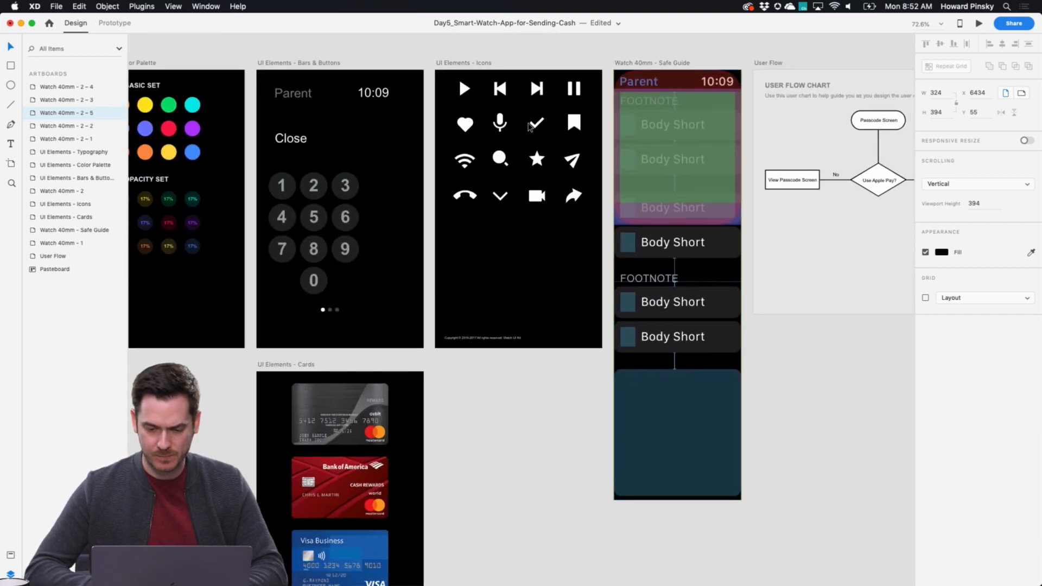
pyautogui.click(529, 127)
pyautogui.press('super+c')
# Try moving the card group on "Watch 40mm - 2 – 5" to the right, and undo the move
pyautogui.hscroll(15, 647, 172)
pyautogui.hscroll(5, 648, 174)
pyautogui.click(541, 246)
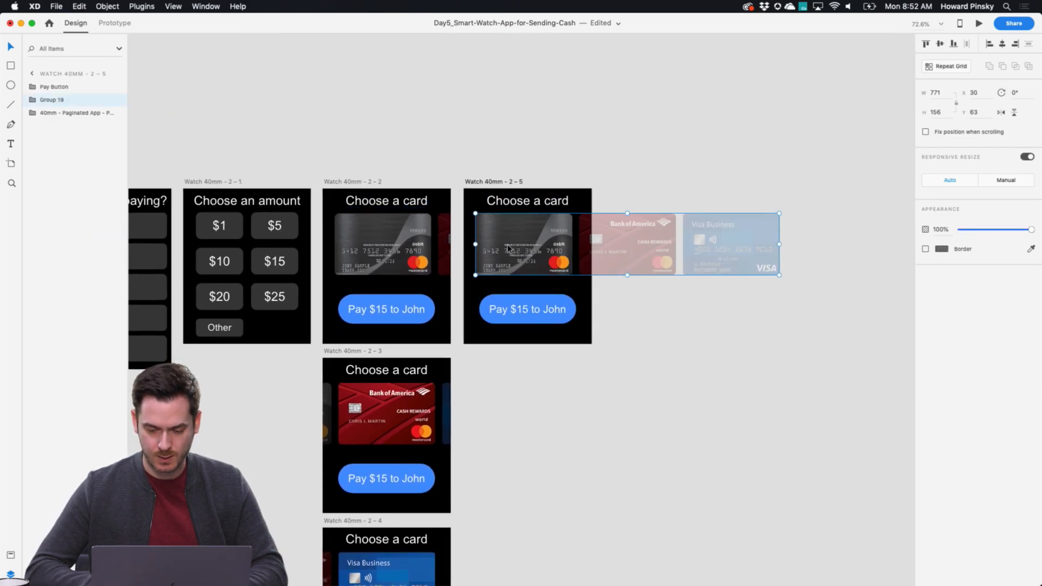
pyautogui.moveTo(505, 248); pyautogui.dragTo(619, 248)
pyautogui.press('super+z')
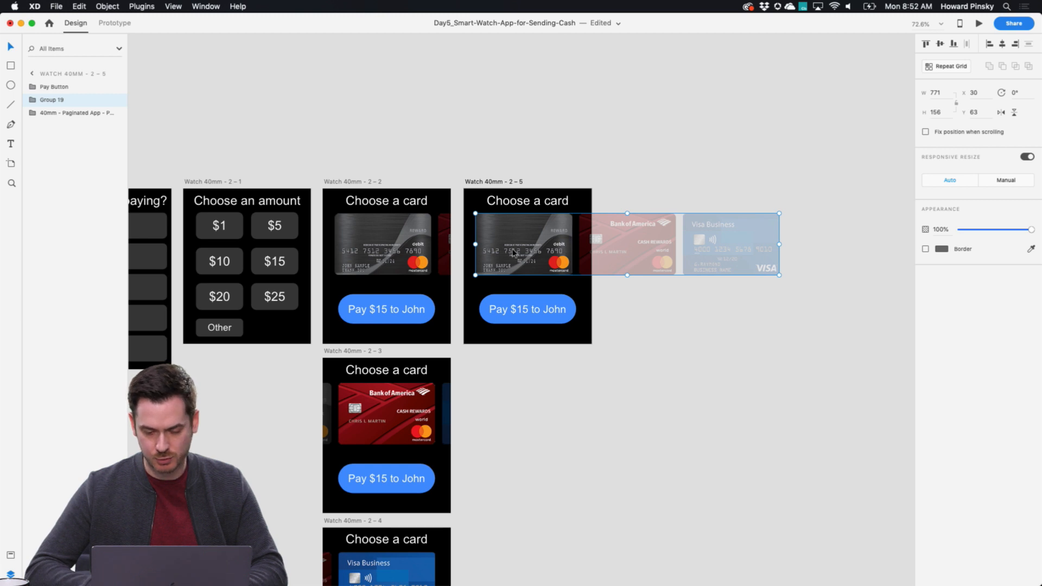
# Link the pay button on "Watch 40mm - 2 – 2" to "Watch 40mm - 2 – 5" with a Tap trigger, Auto-Animate and Snap easing
pyautogui.hscroll(-1, 503, 249)
pyautogui.scroll(-1, 503, 249)
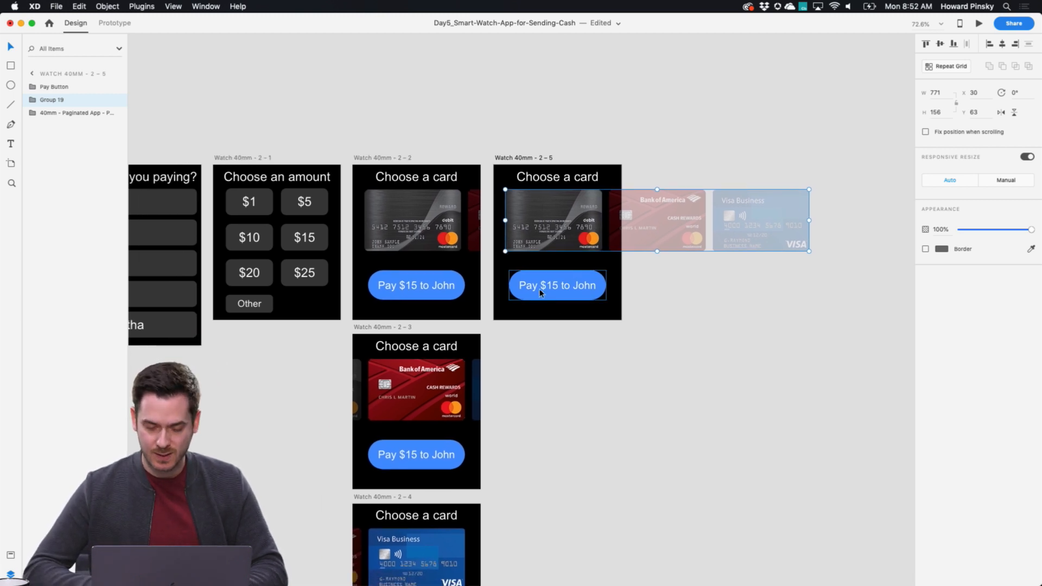
pyautogui.scroll(-4, 535, 327)
pyautogui.hscroll(-1, 535, 327)
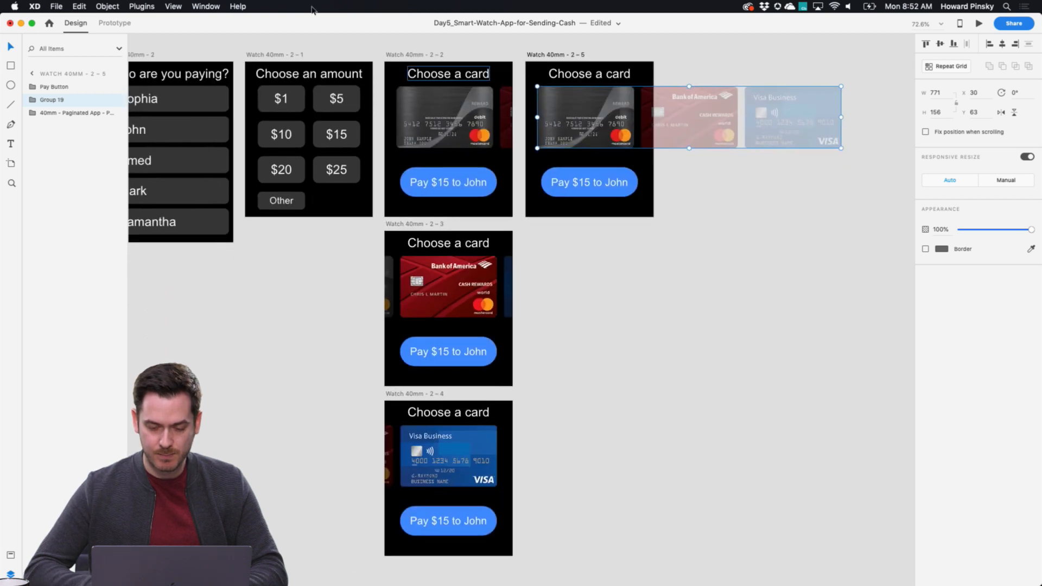
pyautogui.click(113, 22)
pyautogui.click(477, 457)
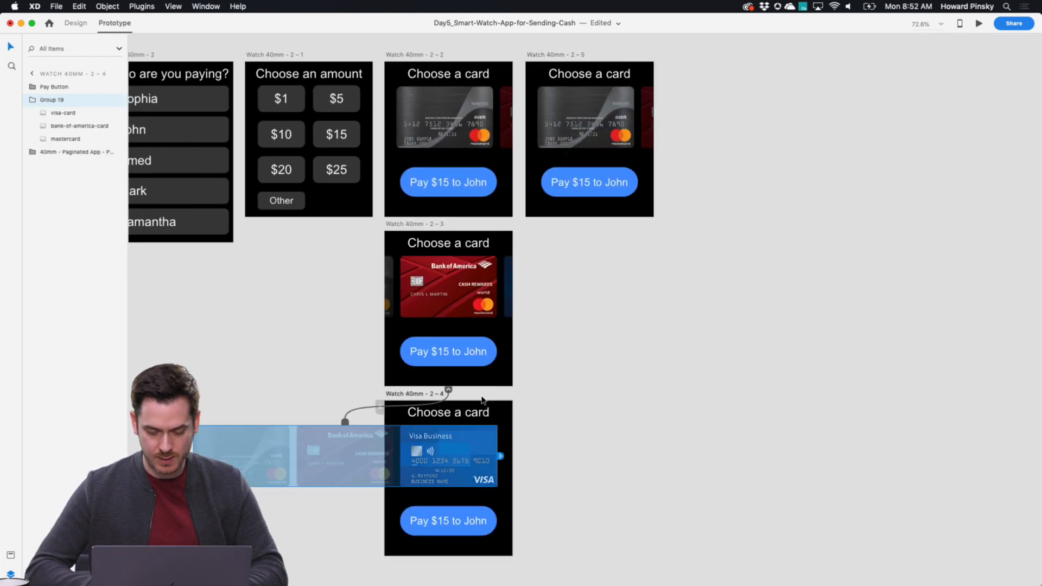
pyautogui.click(471, 180)
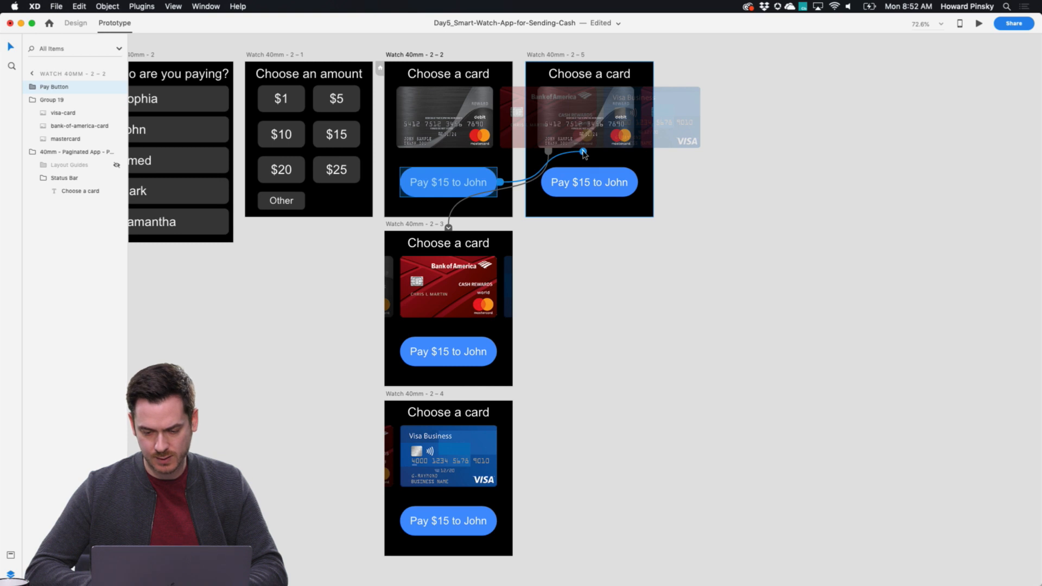
pyautogui.moveTo(584, 154); pyautogui.dragTo(584, 155)
pyautogui.click(502, 175)
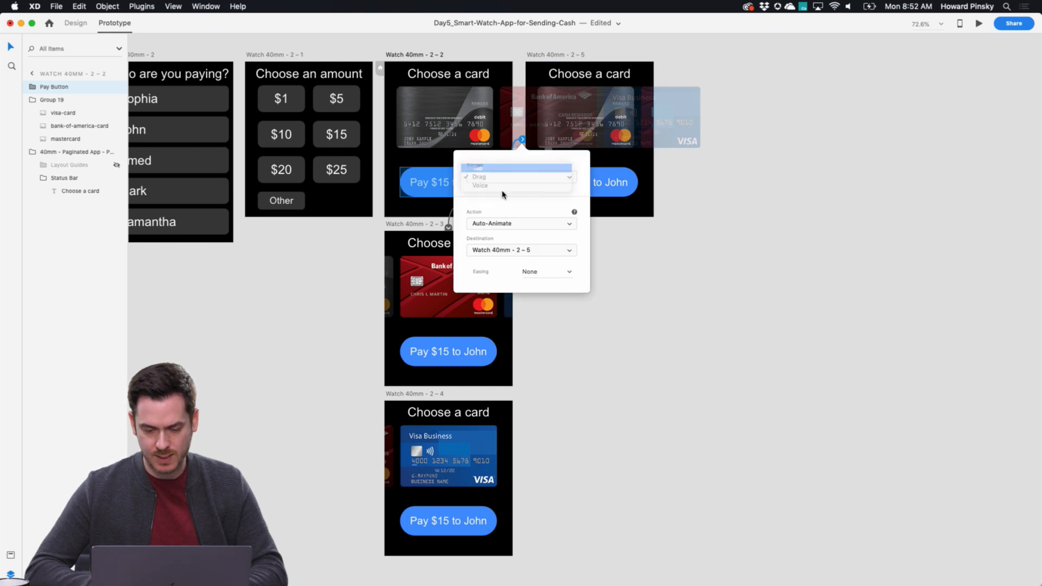
pyautogui.click(503, 168)
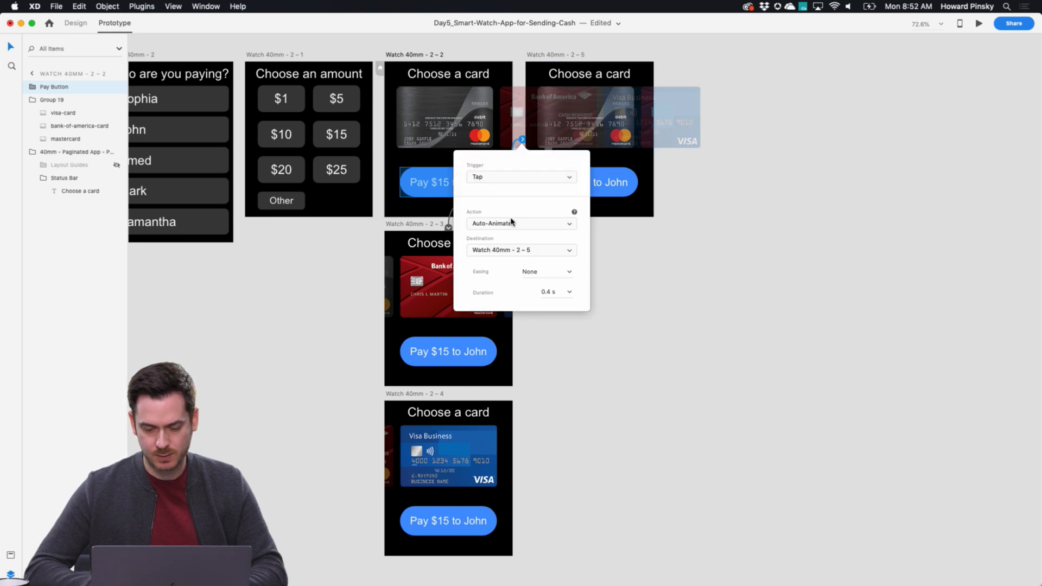
pyautogui.click(567, 272)
pyautogui.click(547, 326)
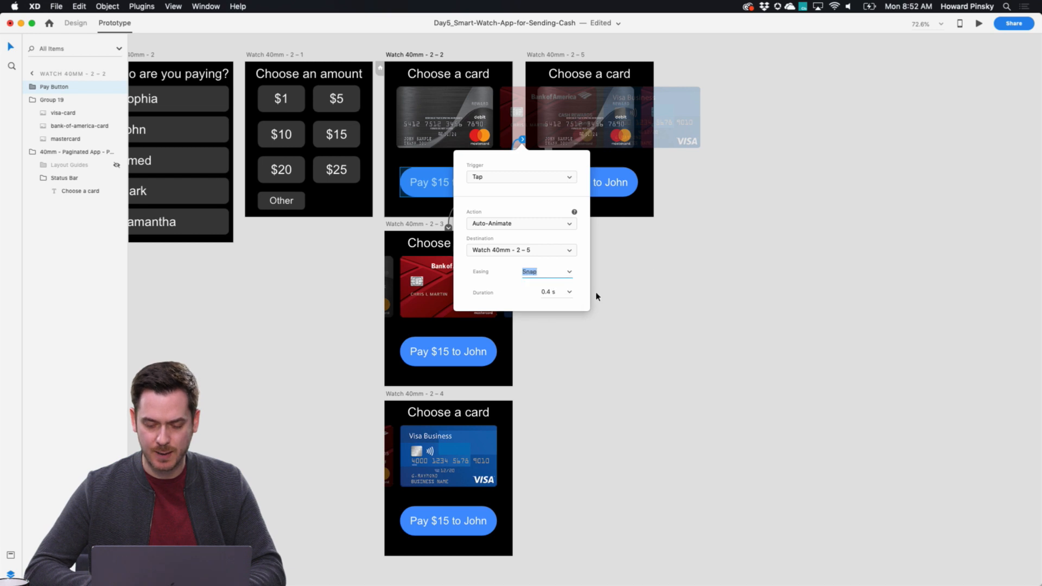
pyautogui.click(722, 222)
# Move the card group on "Watch 40mm - 2 – 5" off the artboard's right edge, to X 324
pyautogui.moveTo(584, 110); pyautogui.dragTo(678, 109)
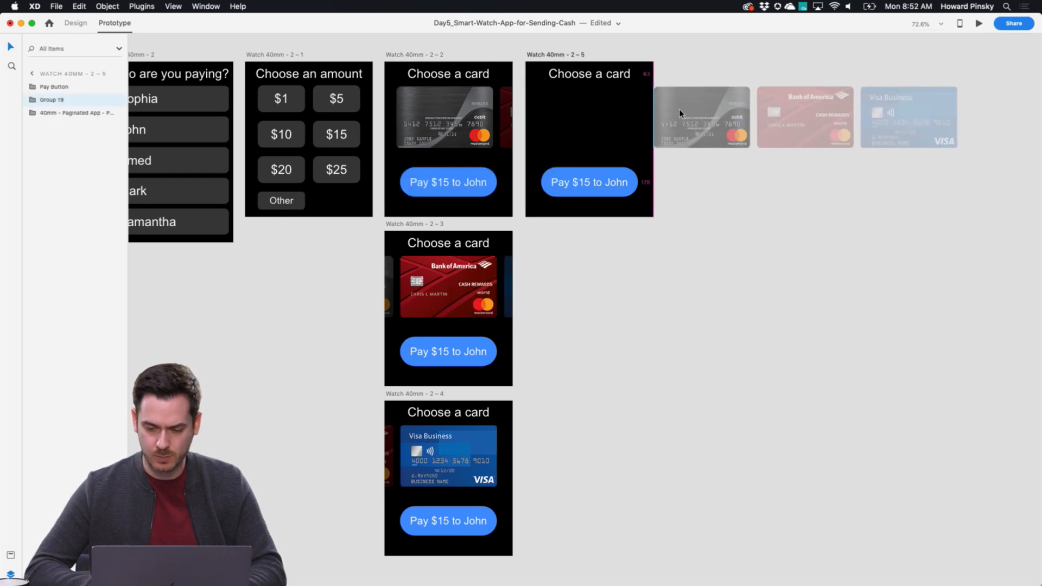
pyautogui.click(76, 22)
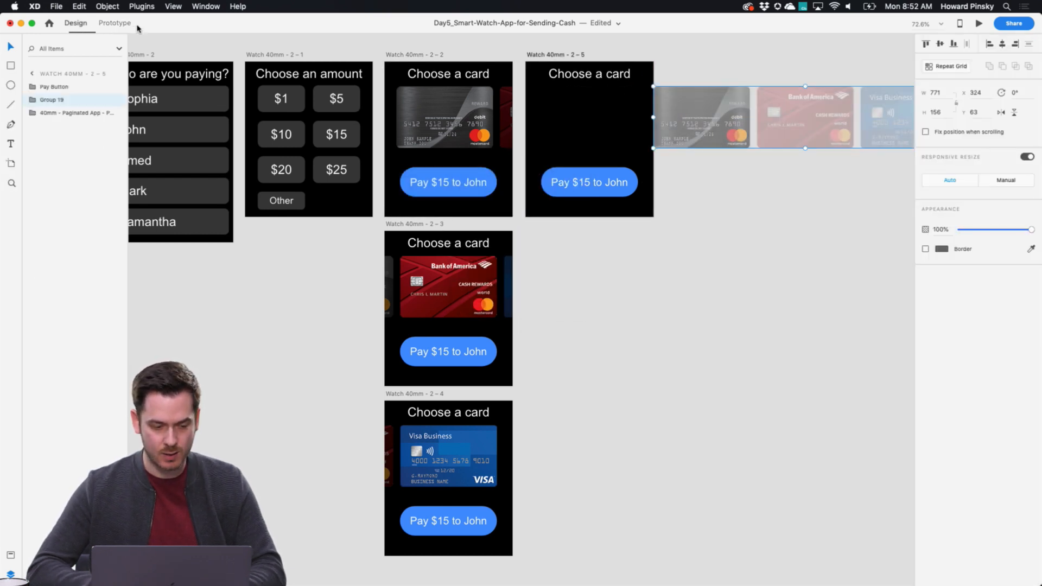
pyautogui.click(617, 91)
# Move the pay button on "Watch 40mm - 2 – 5" up to the artboard's vertical centre, at Y 160
pyautogui.scroll(5, 602, 170)
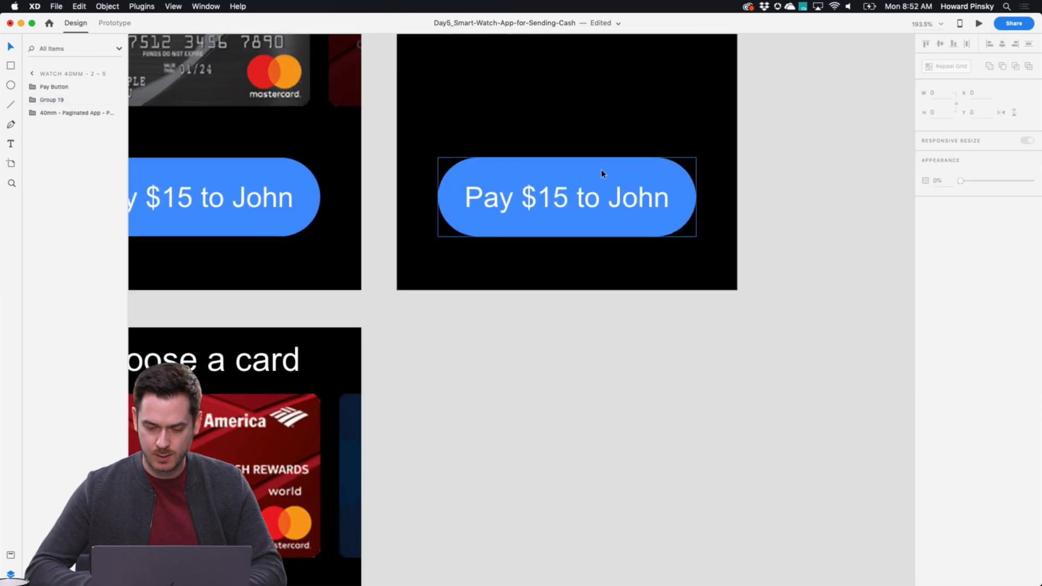
pyautogui.click(602, 171)
pyautogui.scroll(3, 598, 263)
pyautogui.moveTo(598, 266); pyautogui.dragTo(595, 121)
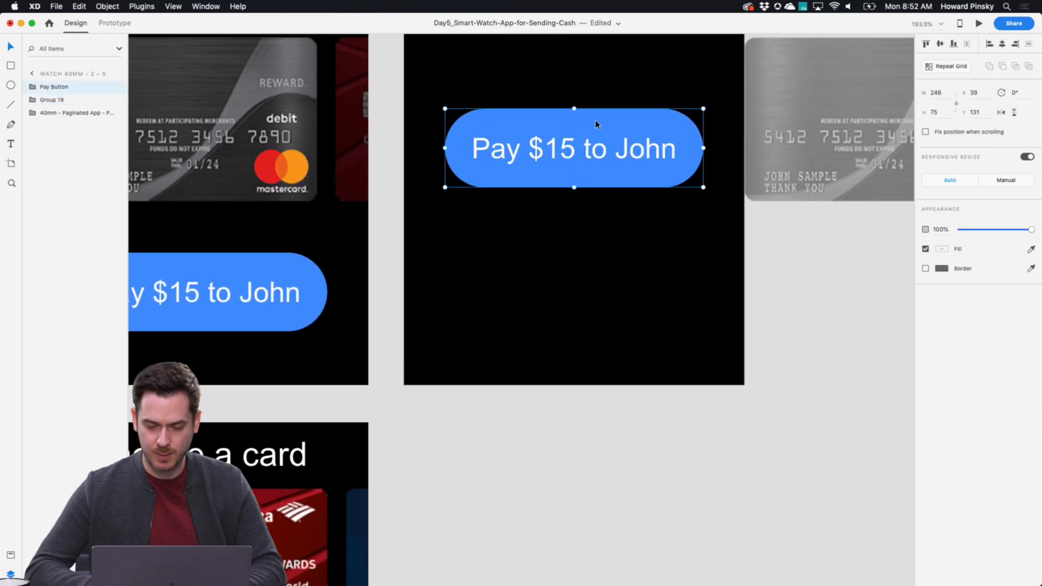
pyautogui.scroll(3, 596, 121)
pyautogui.moveTo(597, 187); pyautogui.dragTo(594, 216)
# Paste the check icon at the centre of the moved pay button and delete the button's text label
pyautogui.press('super+v')
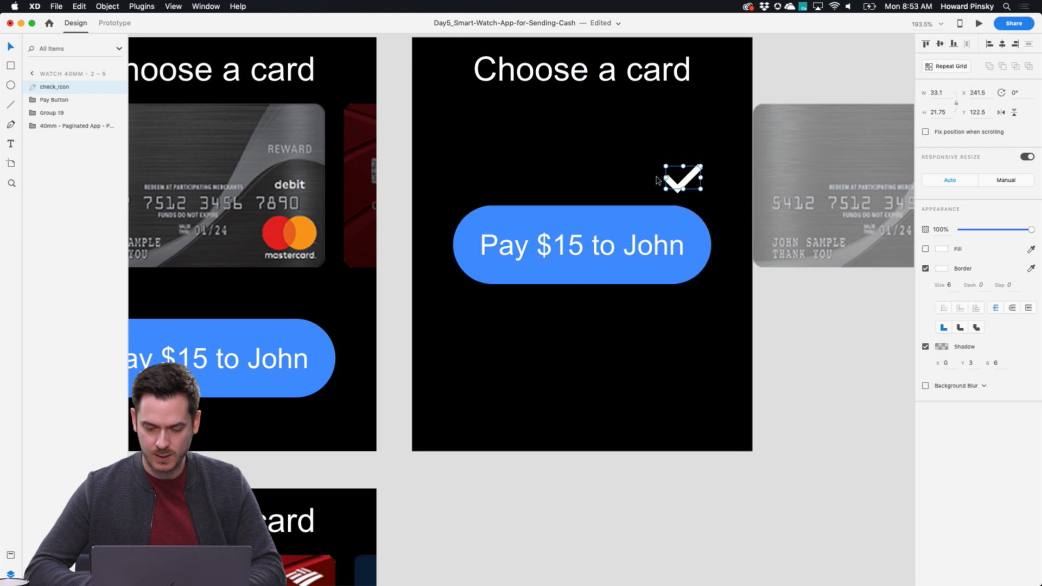
pyautogui.moveTo(678, 184); pyautogui.dragTo(576, 259)
pyautogui.click(653, 253)
pyautogui.doubleClick(652, 253)
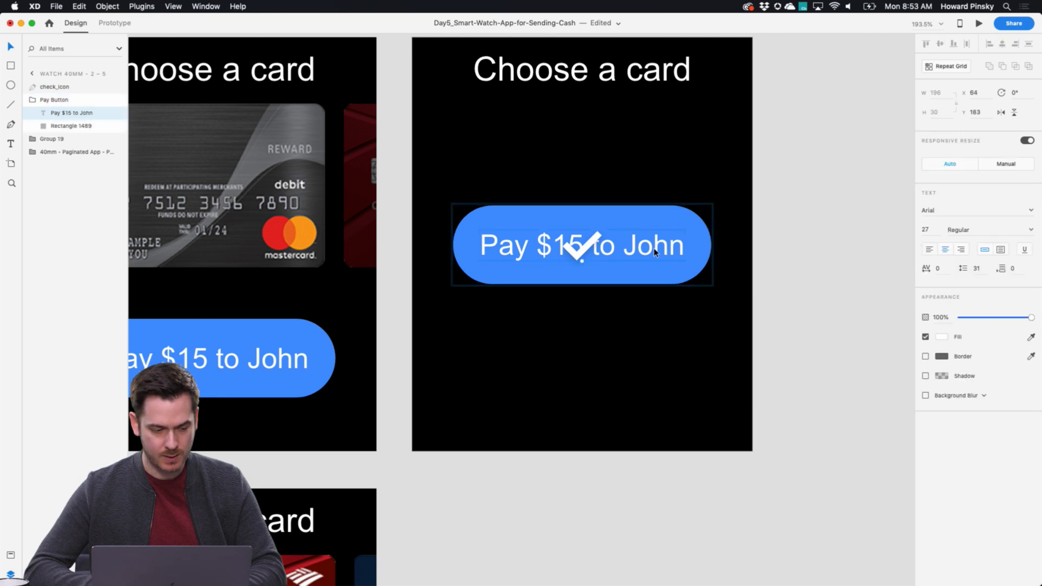
pyautogui.press('Delete')
# Round the pay button rectangle's corners to a radius of 97 and set its width and height to 250
pyautogui.scroll(-5, 654, 248)
pyautogui.click(654, 248)
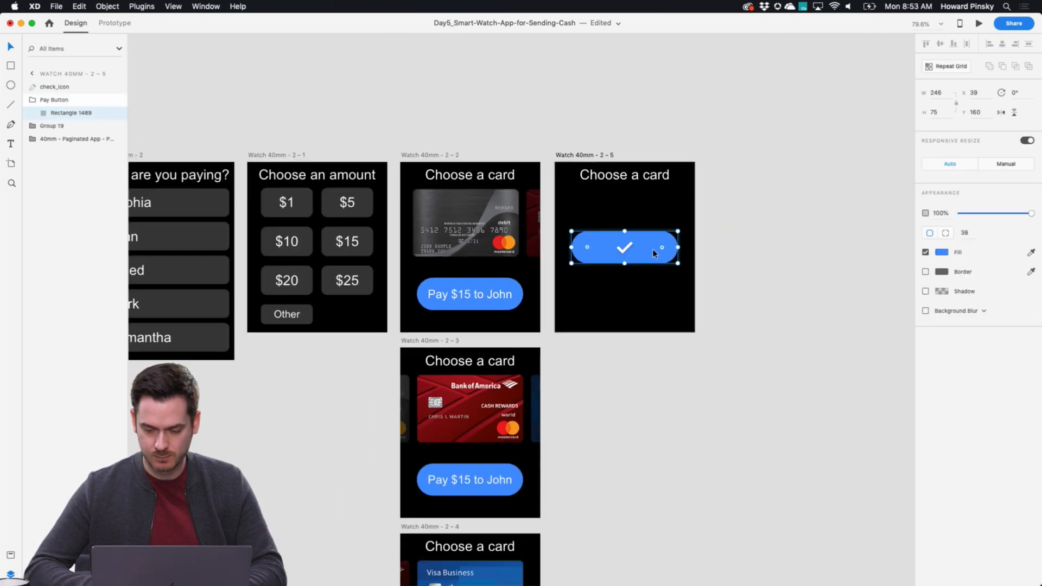
pyautogui.moveTo(625, 263); pyautogui.dragTo(624, 289)
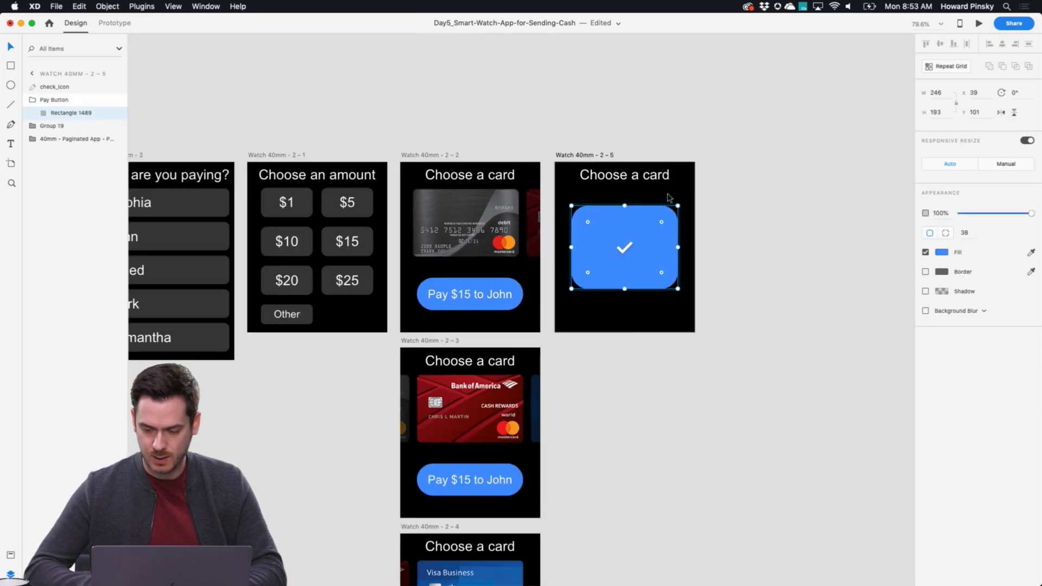
pyautogui.moveTo(661, 221); pyautogui.dragTo(637, 247)
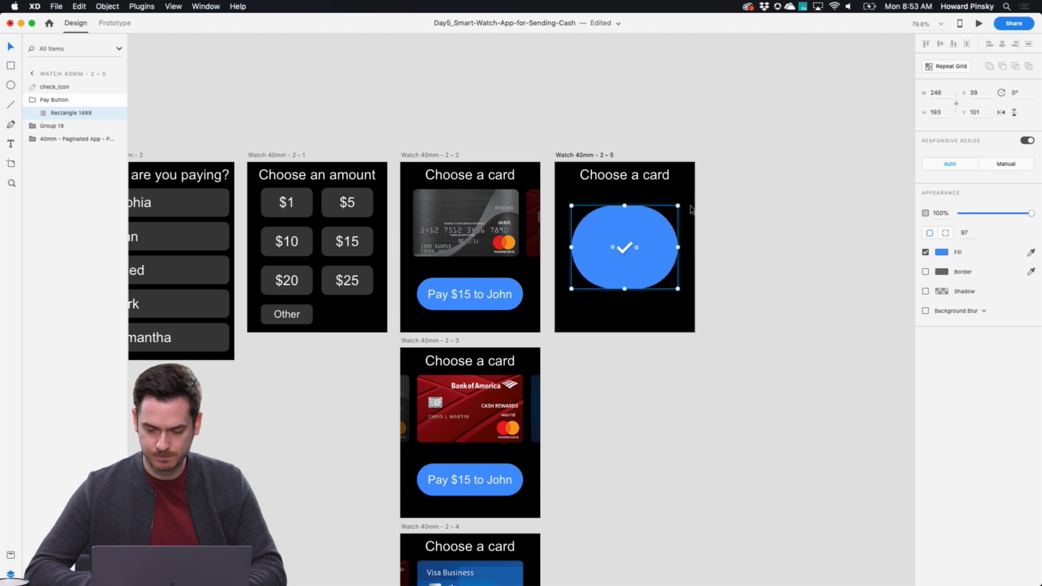
pyautogui.click(943, 95)
pyautogui.write('250')
pyautogui.press('Tab')
pyautogui.write('250')
pyautogui.press('Return')
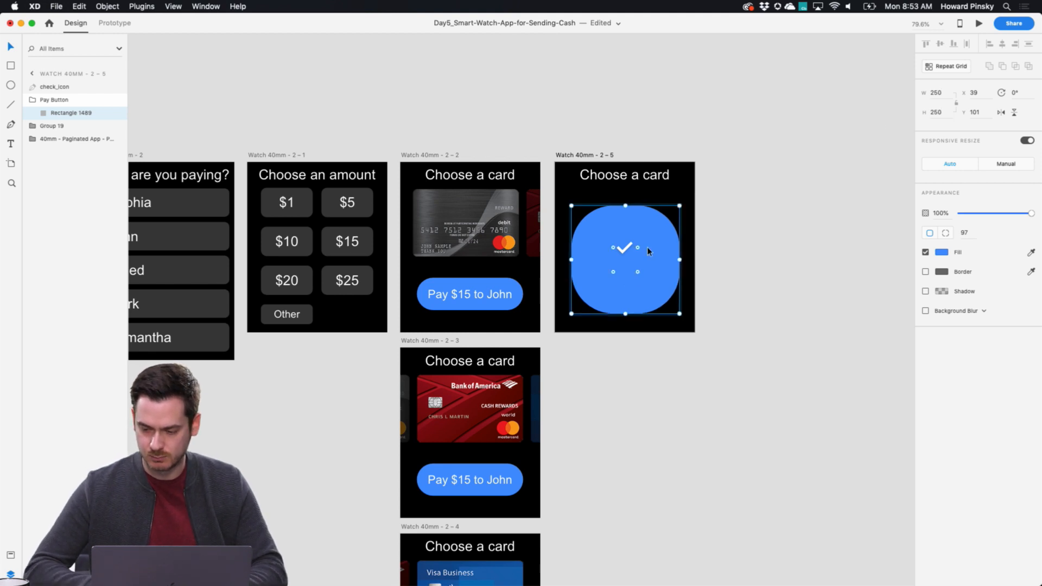
# Round the blue square fully into a circle and shrink it around the check icon
pyautogui.moveTo(636, 245)
pyautogui.mouseDown()
pyautogui.moveTo(593, 282)
pyautogui.moveTo(638, 262)
pyautogui.mouseUp()
pyautogui.moveTo(680, 194); pyautogui.dragTo(650, 223)
pyautogui.click(730, 243)
# Check the prototype link from the pay button on "Watch 40mm - 2 – 2" to the check mark artboard "Watch 40mm - 2 – 5"
pyautogui.hscroll(-2, 730, 245)
pyautogui.hscroll(-2, 729, 244)
pyautogui.click(113, 23)
pyautogui.click(590, 264)
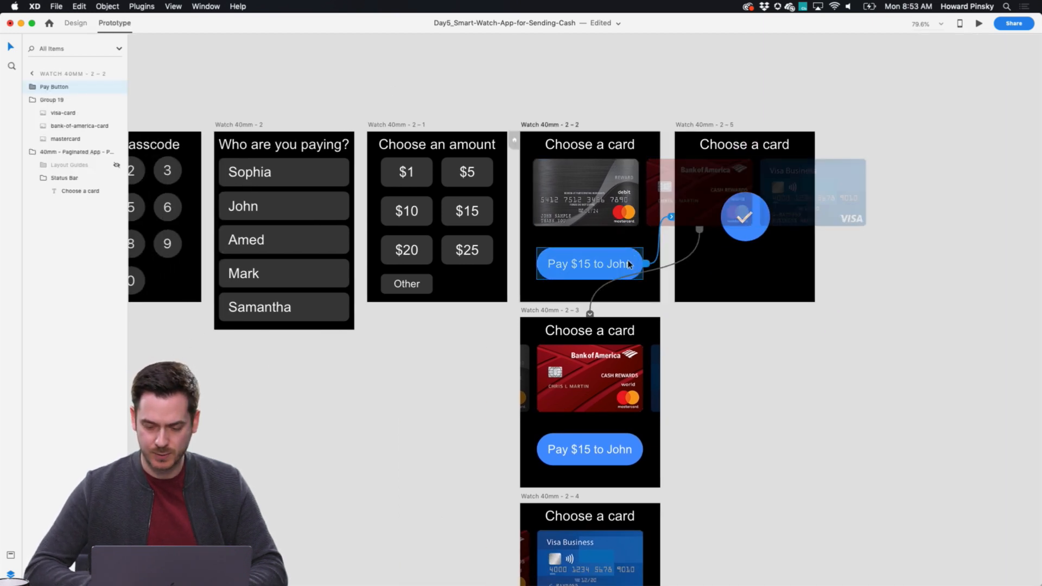
pyautogui.click(745, 247)
pyautogui.scroll(-5, 721, 244)
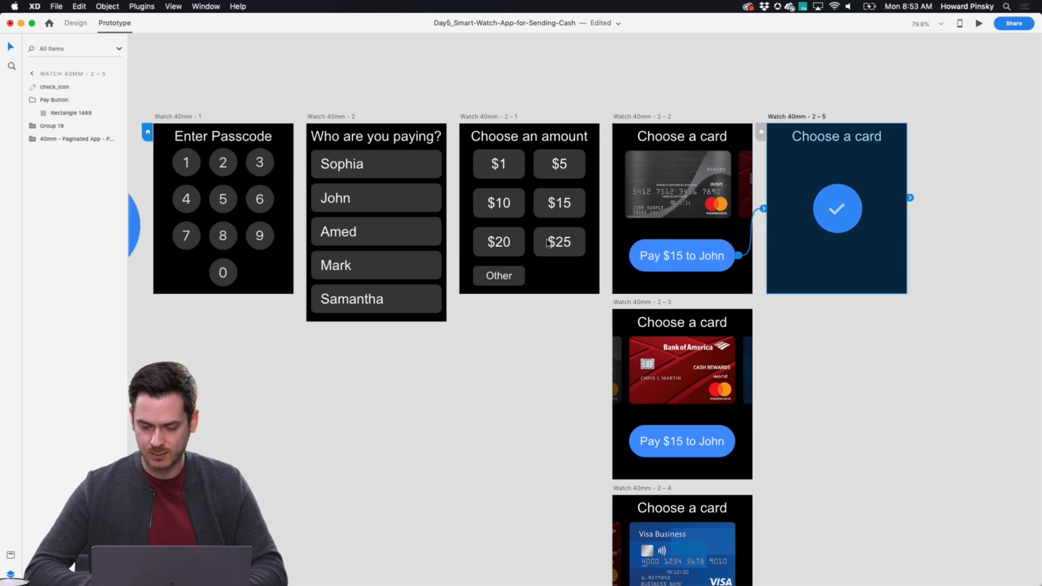
# Preview the prototype from the passcode artboard, continuing past the keypad, choosing the second payee and the $15 amount
pyautogui.click(365, 179)
pyautogui.click(977, 22)
pyautogui.moveTo(519, 209); pyautogui.dragTo(569, 80)
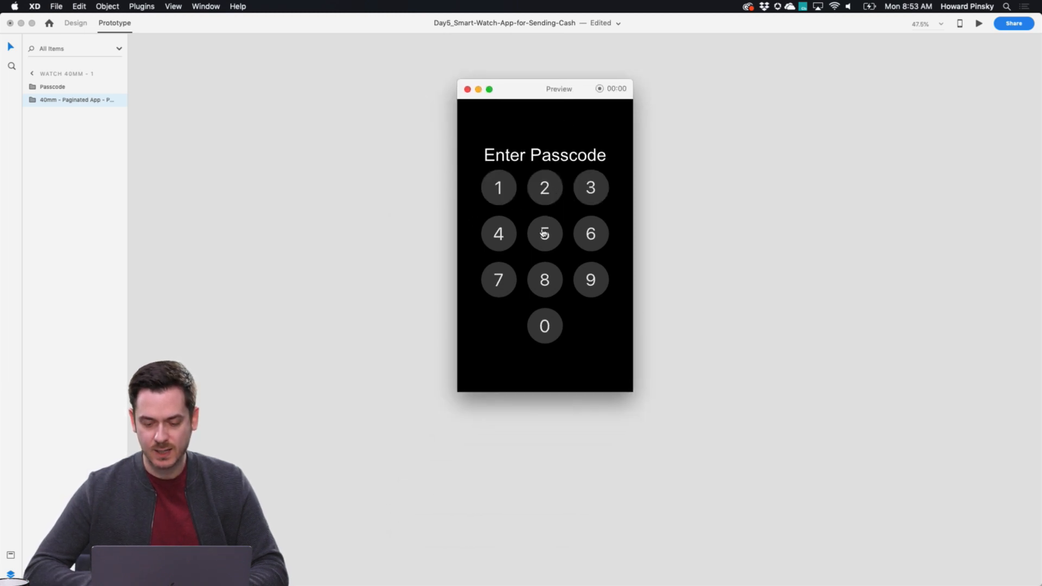
pyautogui.click(550, 187)
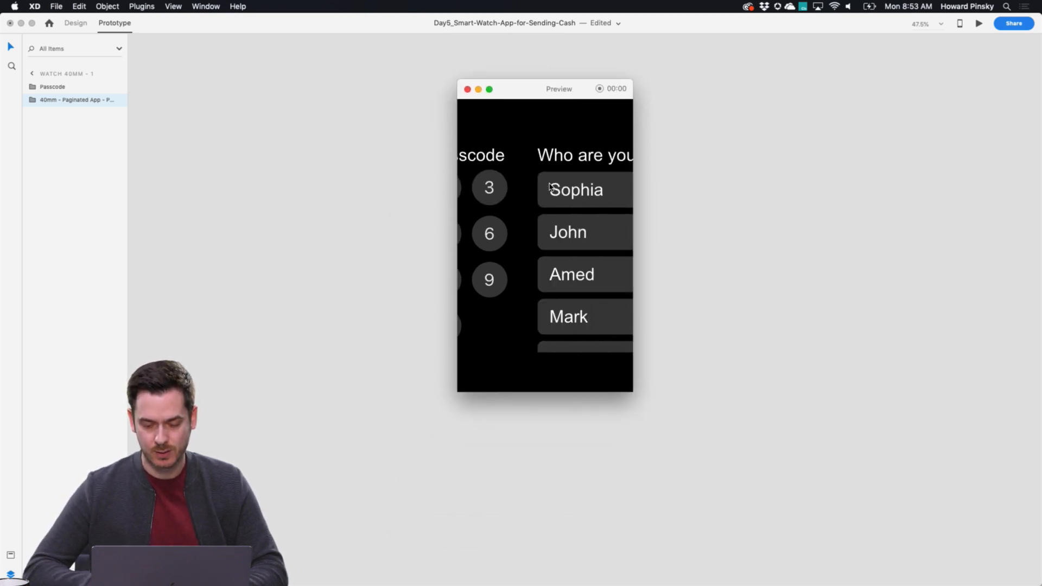
pyautogui.scroll(-2, 543, 279)
pyautogui.scroll(2, 522, 250)
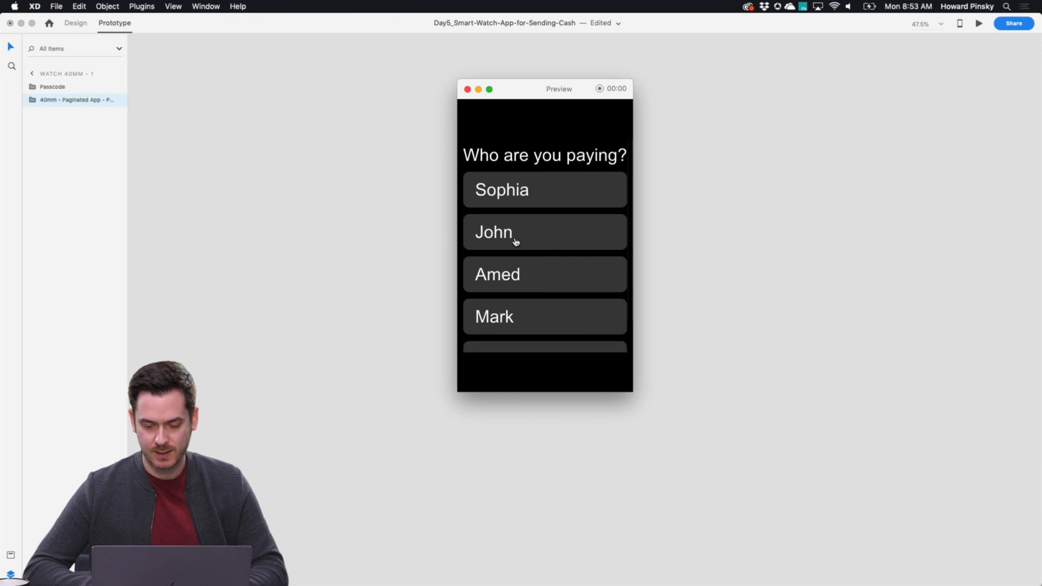
pyautogui.click(516, 241)
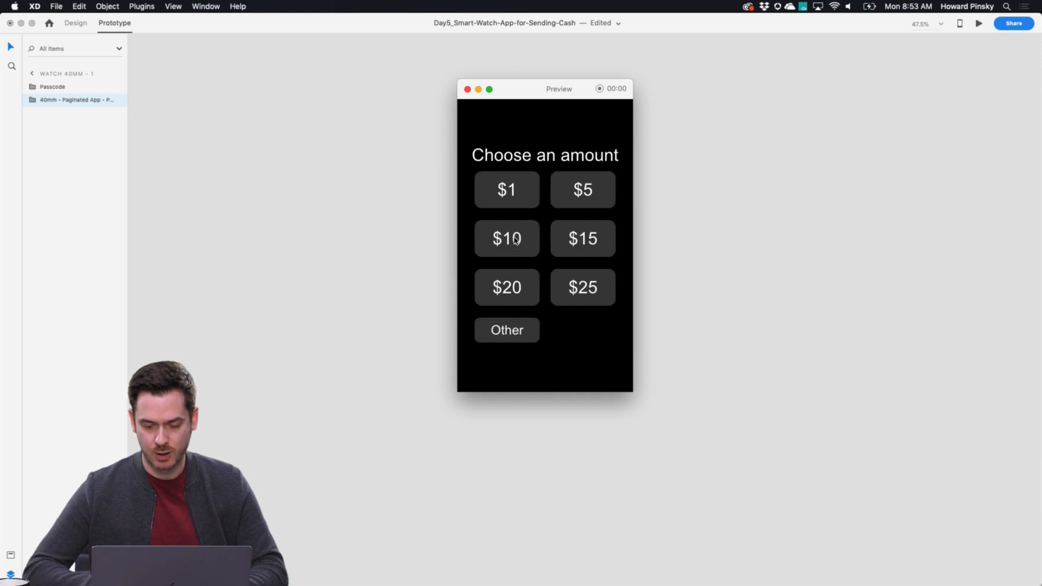
pyautogui.click(596, 247)
# Swipe forward and back through the payment cards in the preview and trigger the $15 payment to test the check mark animation
pyautogui.hscroll(3, 620, 211)
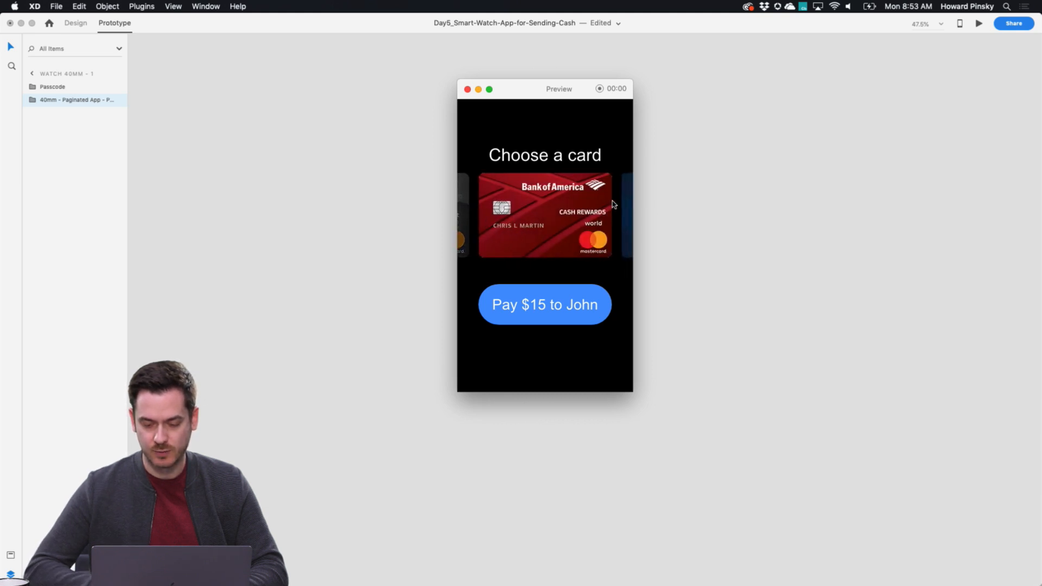
pyautogui.hscroll(3, 629, 204)
pyautogui.hscroll(-3, 594, 198)
pyautogui.moveTo(463, 202); pyautogui.dragTo(612, 200)
pyautogui.click(559, 309)
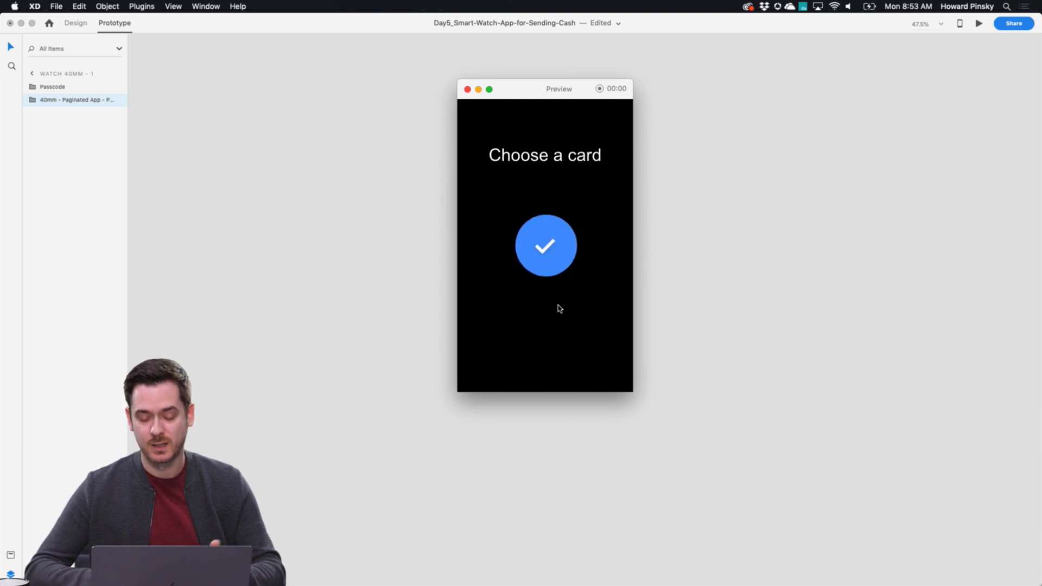
# Close the preview and change the heading on the check mark artboard "Watch 40mm - 2 – 5" to "Payment complete!"
pyautogui.press('super+w')
pyautogui.scroll(5, 798, 198)
pyautogui.scroll(4, 800, 199)
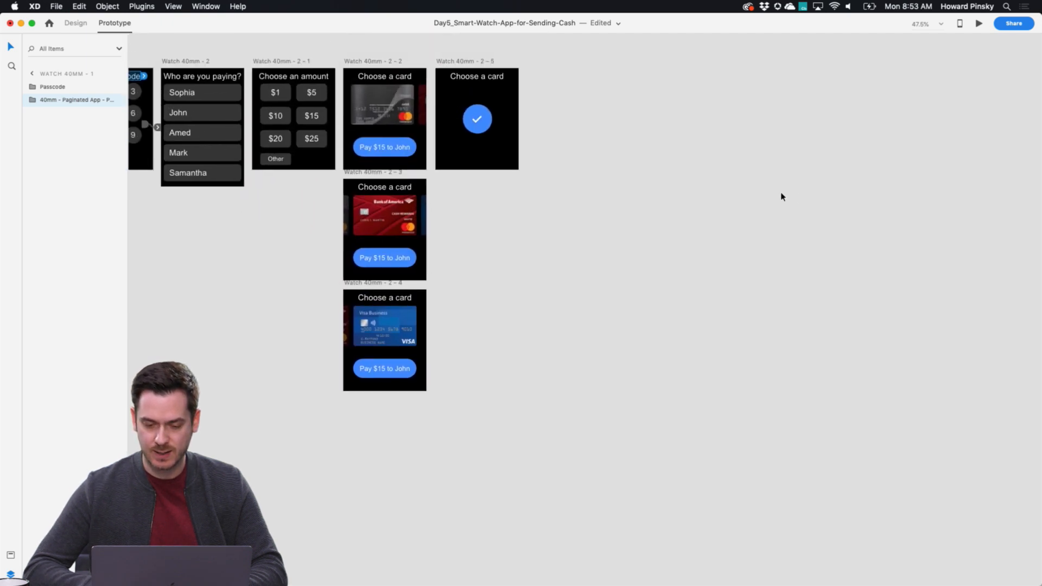
pyautogui.scroll(5, 470, 69)
pyautogui.click(479, 87)
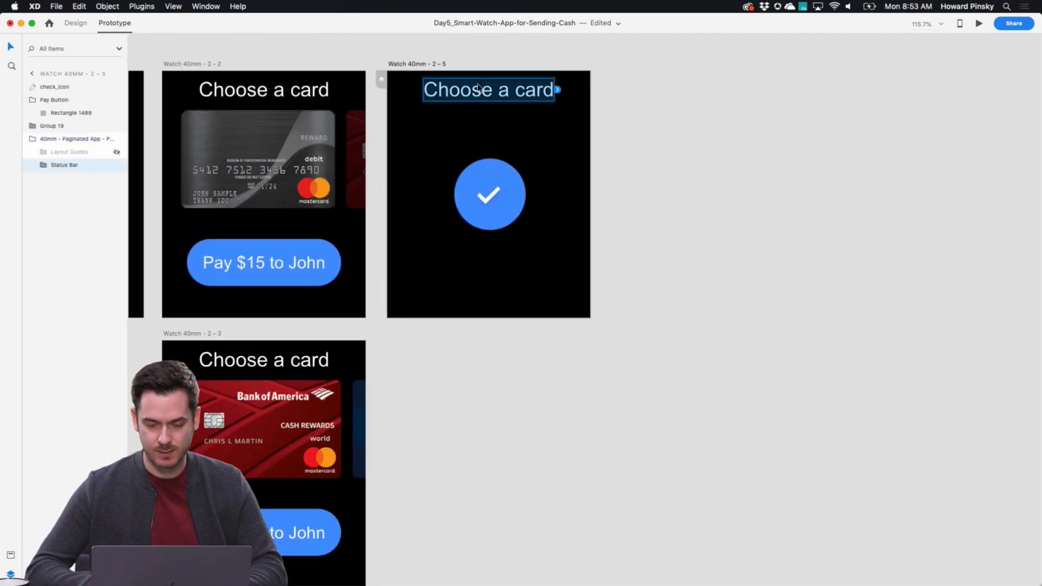
pyautogui.click(70, 22)
pyautogui.doubleClick(489, 84)
pyautogui.press('super+a')
pyautogui.write('Payment complete!')
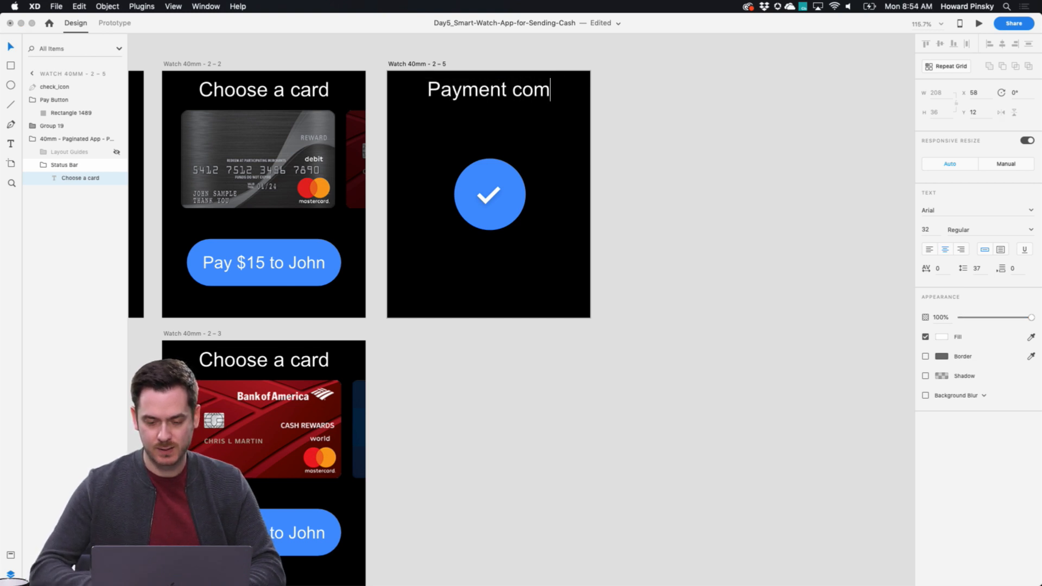
pyautogui.press('Escape')
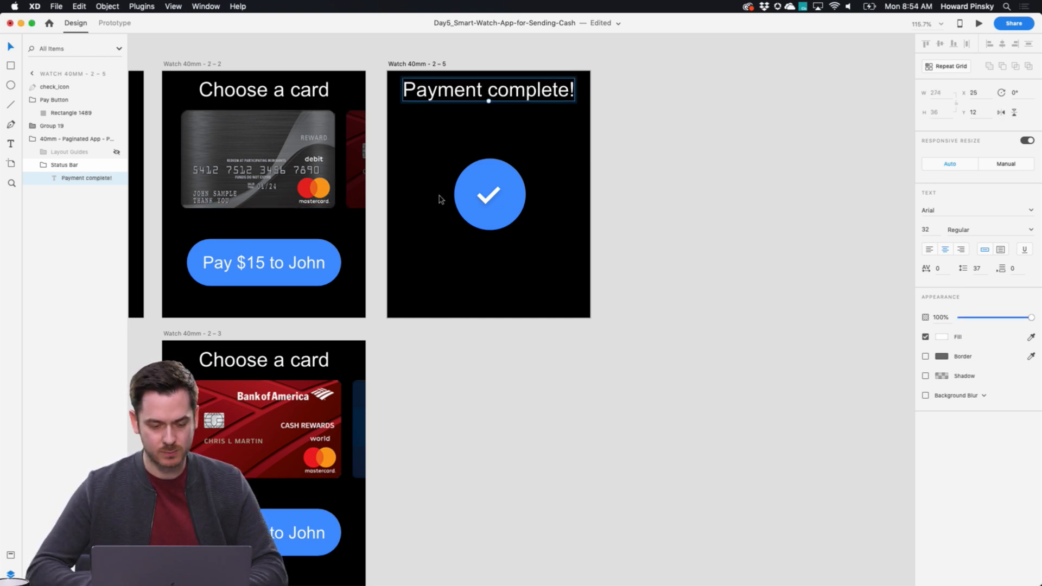
pyautogui.hscroll(-5, 426, 195)
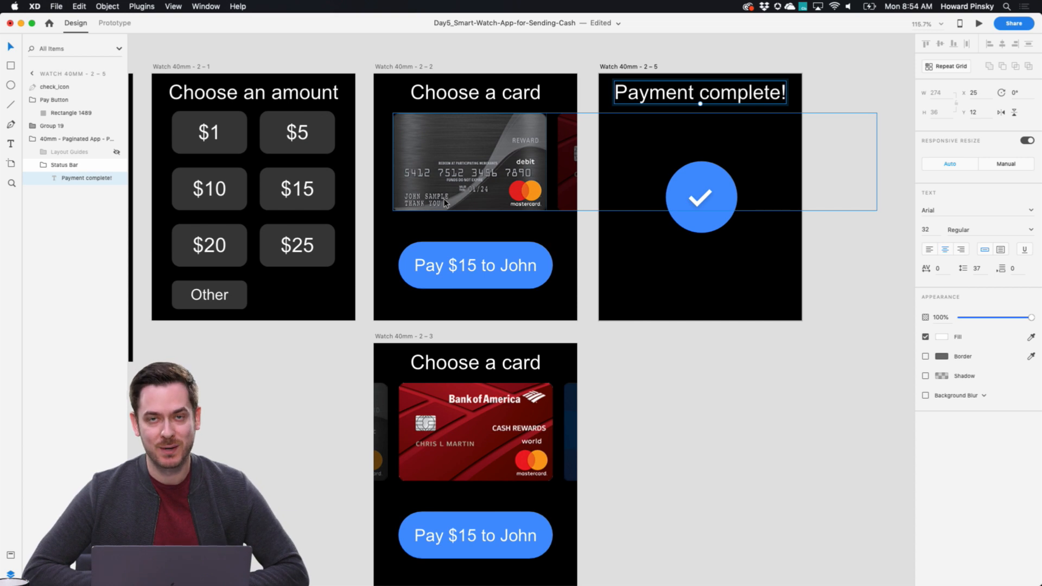
pyautogui.press('super+0')
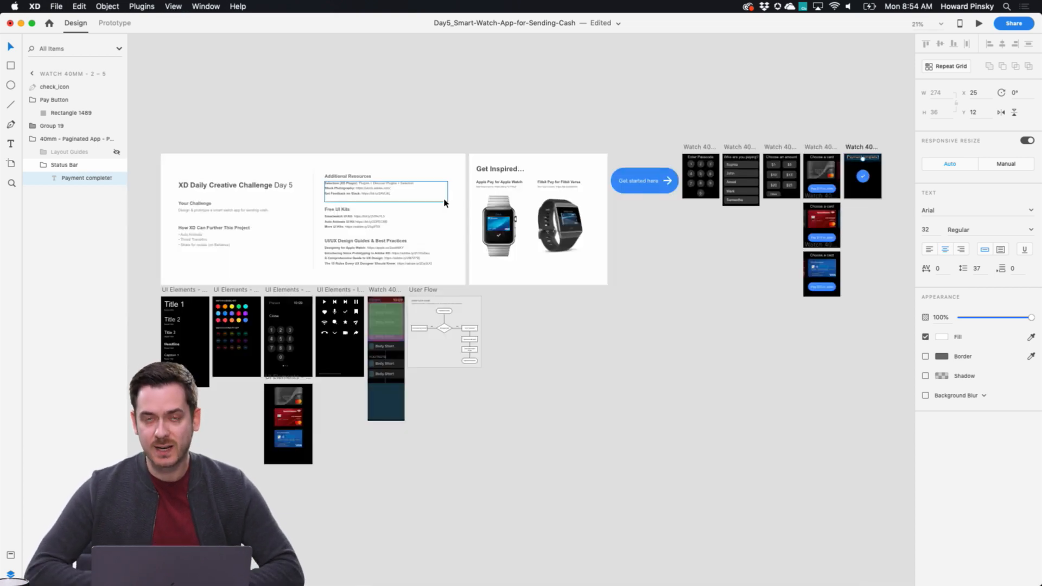